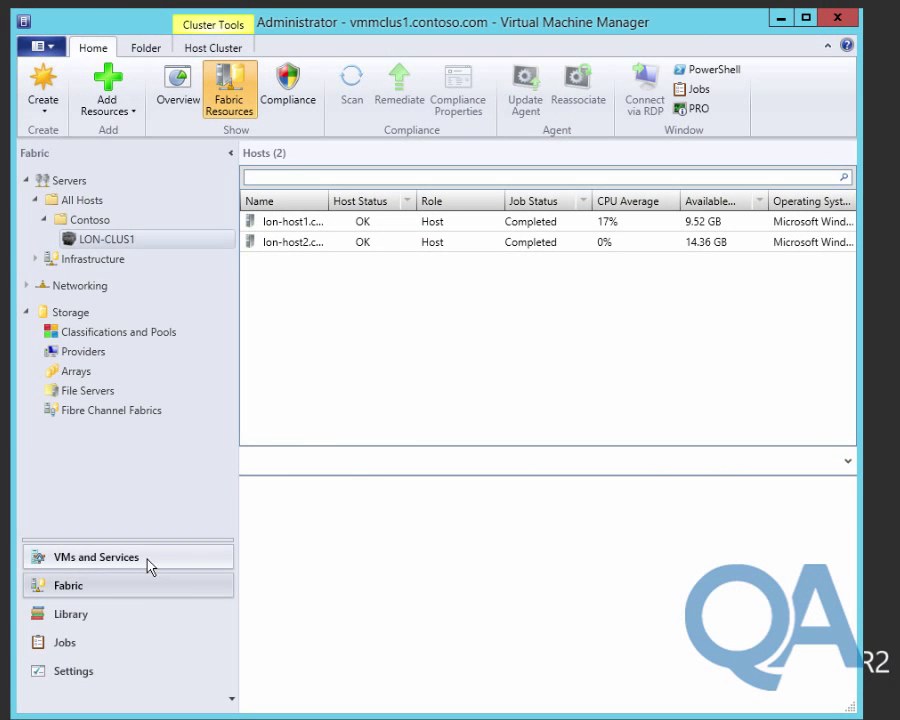
# Step: Start creating a private cloud in VMs and Services and name it PC-Contoso-Production
pyautogui.click(141, 558)
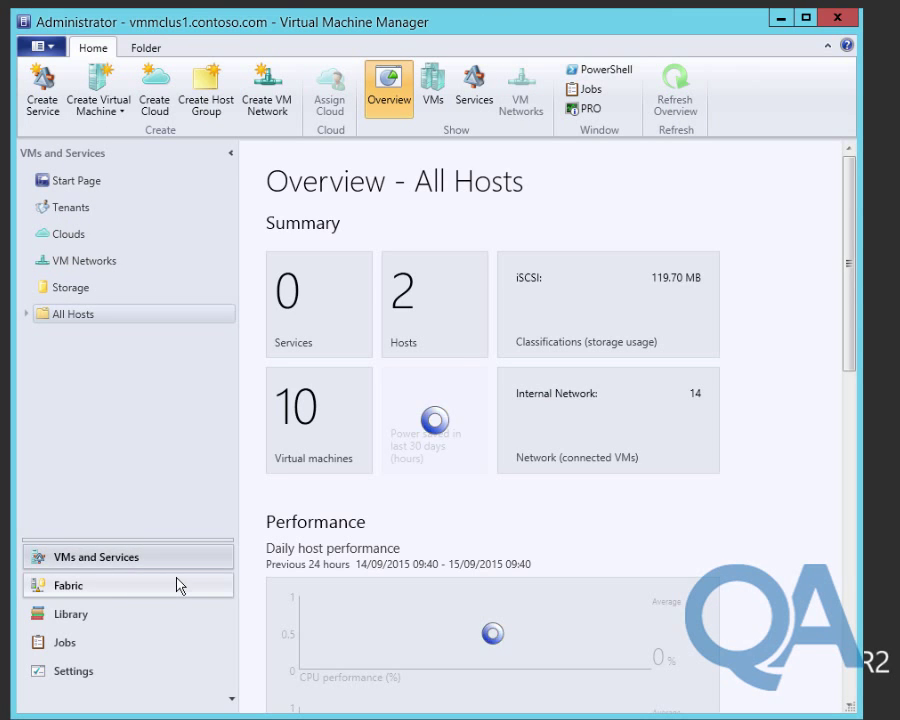
pyautogui.click(153, 94)
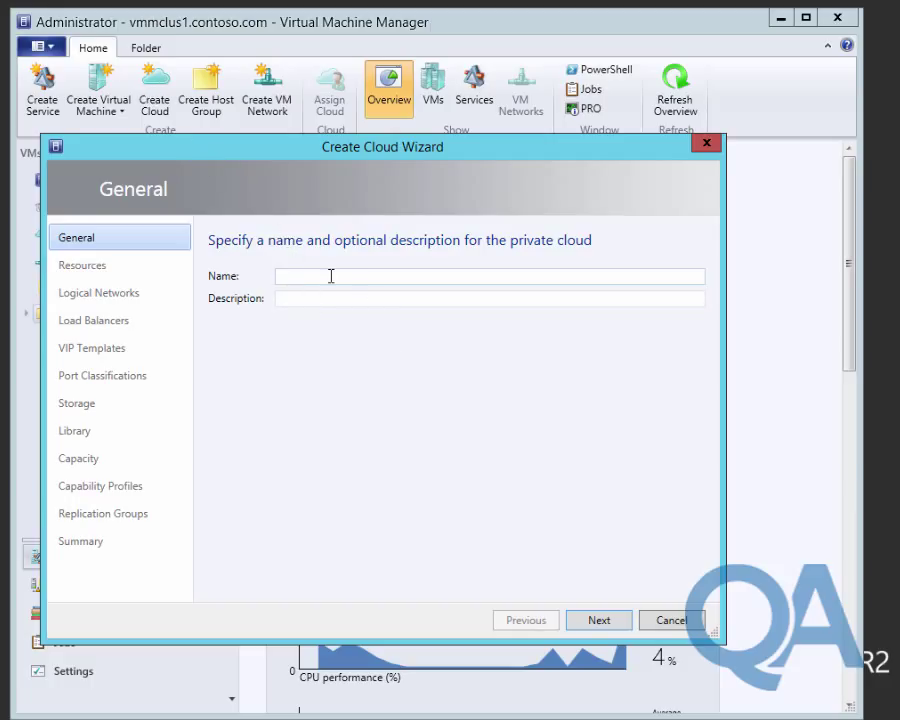
pyautogui.write('PC-Contoso-Production')
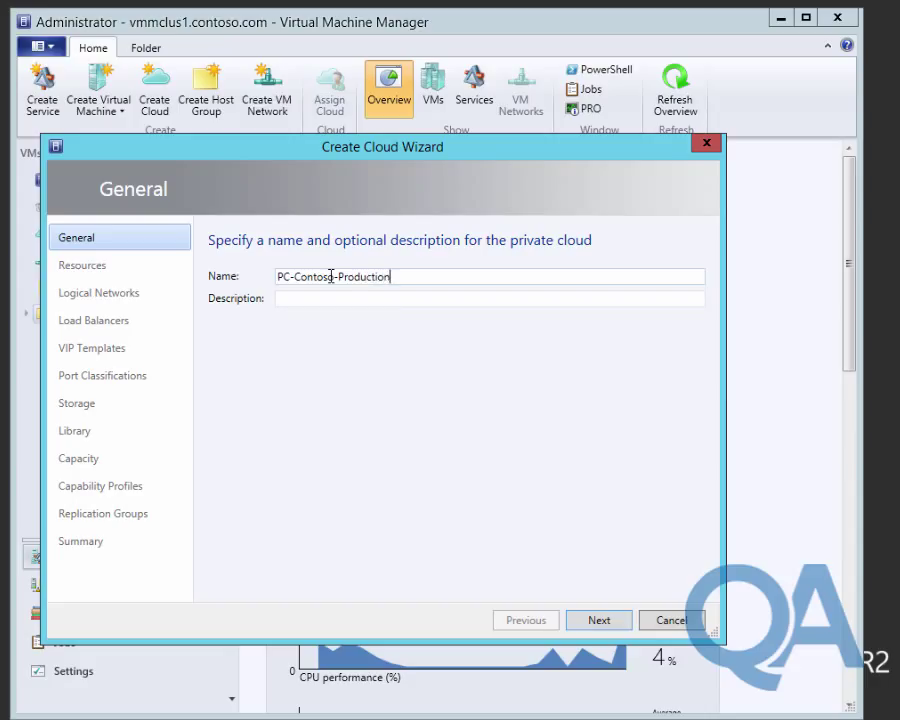
pyautogui.click(598, 621)
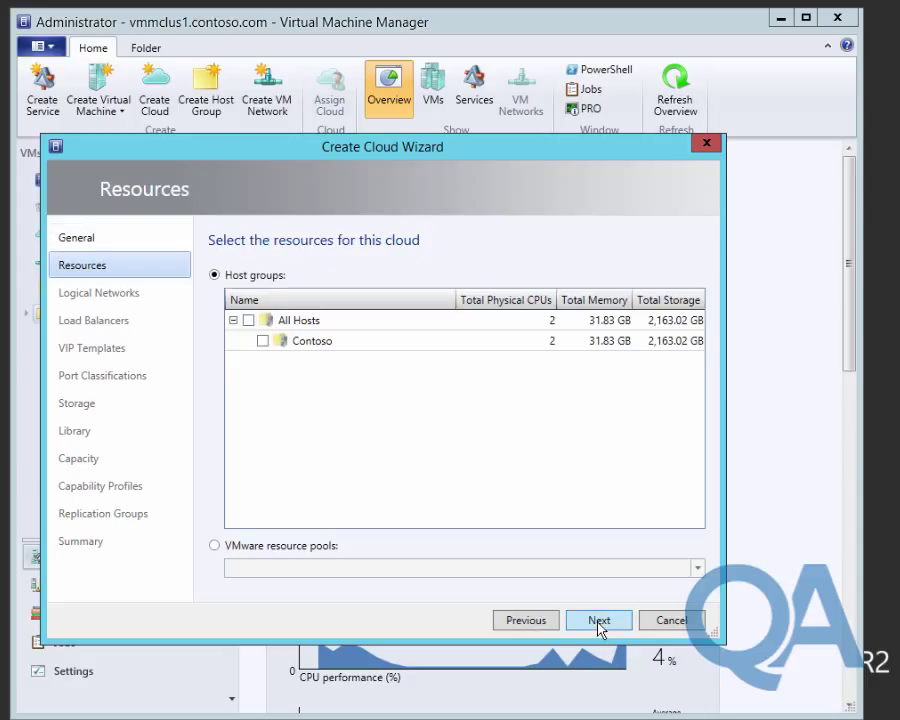
# Step: Assign the Contoso host group and the LN-Management logical network to the cloud, without any load balancers or VIP templates
pyautogui.click(263, 341)
pyautogui.click(590, 622)
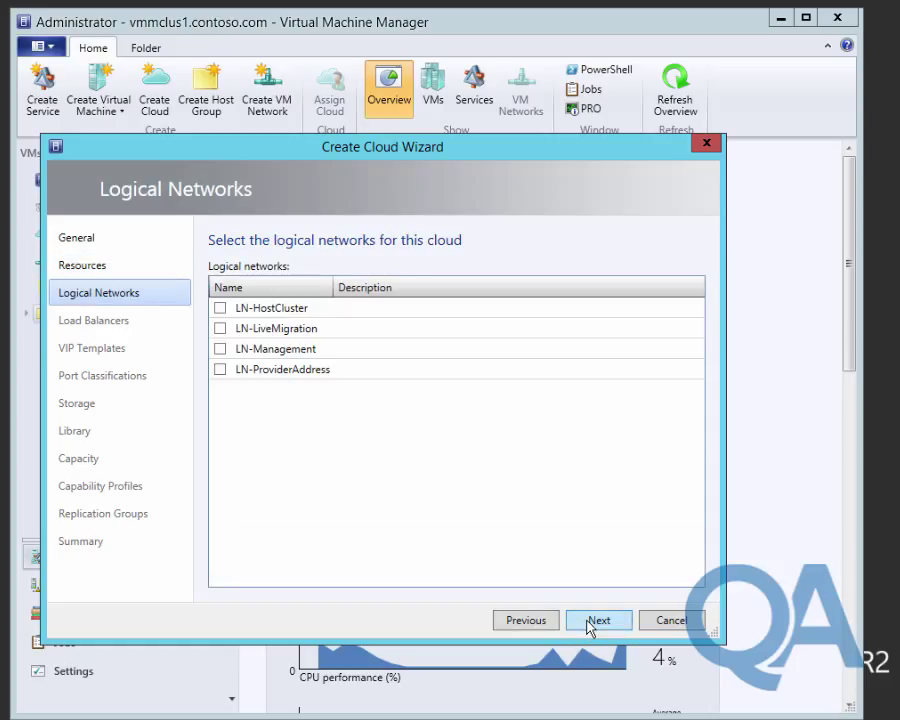
pyautogui.click(221, 350)
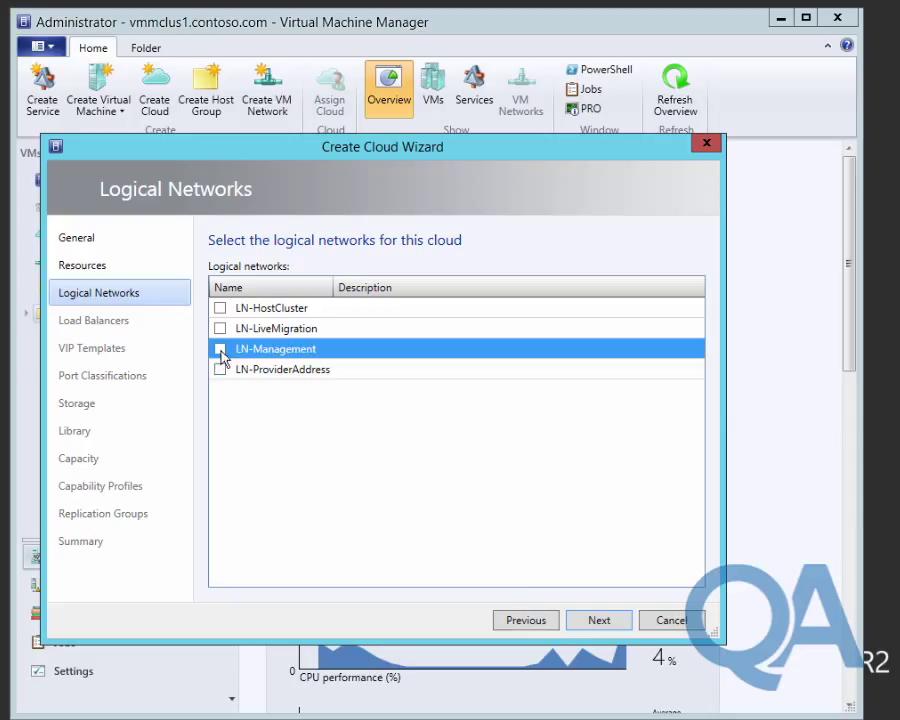
pyautogui.click(221, 352)
pyautogui.click(622, 630)
pyautogui.click(622, 630)
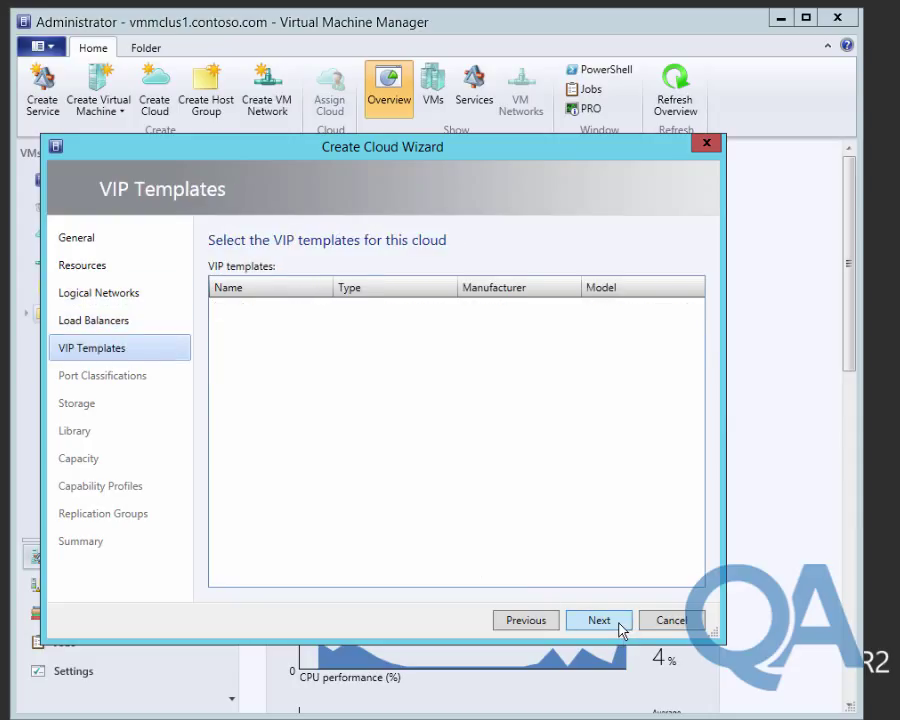
pyautogui.click(622, 630)
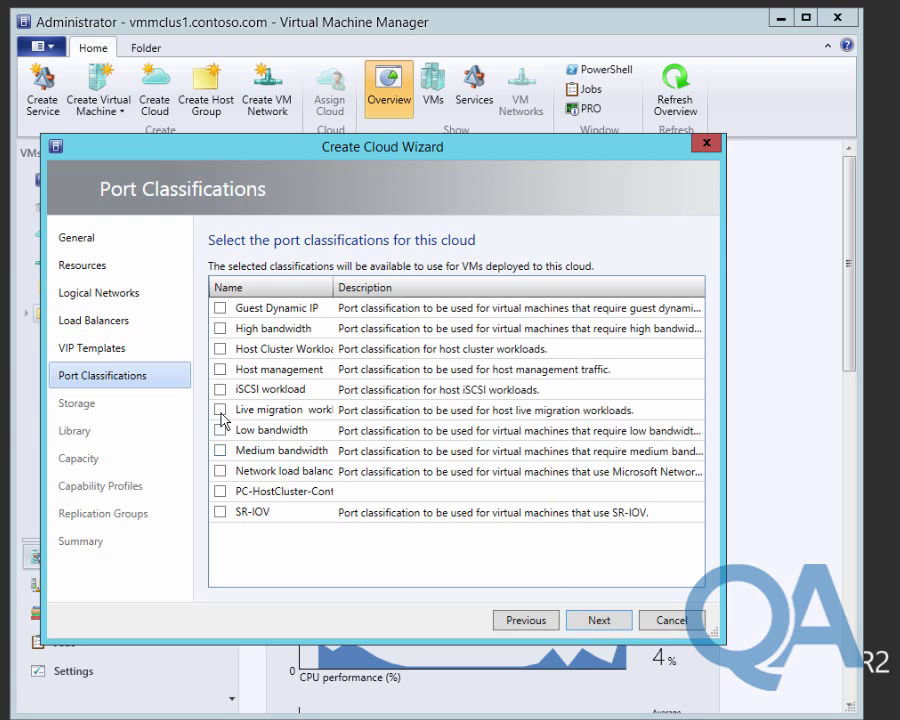
# Step: Make the High bandwidth, Low bandwidth and Medium bandwidth port classifications available to the cloud
pyautogui.click(220, 328)
pyautogui.click(220, 430)
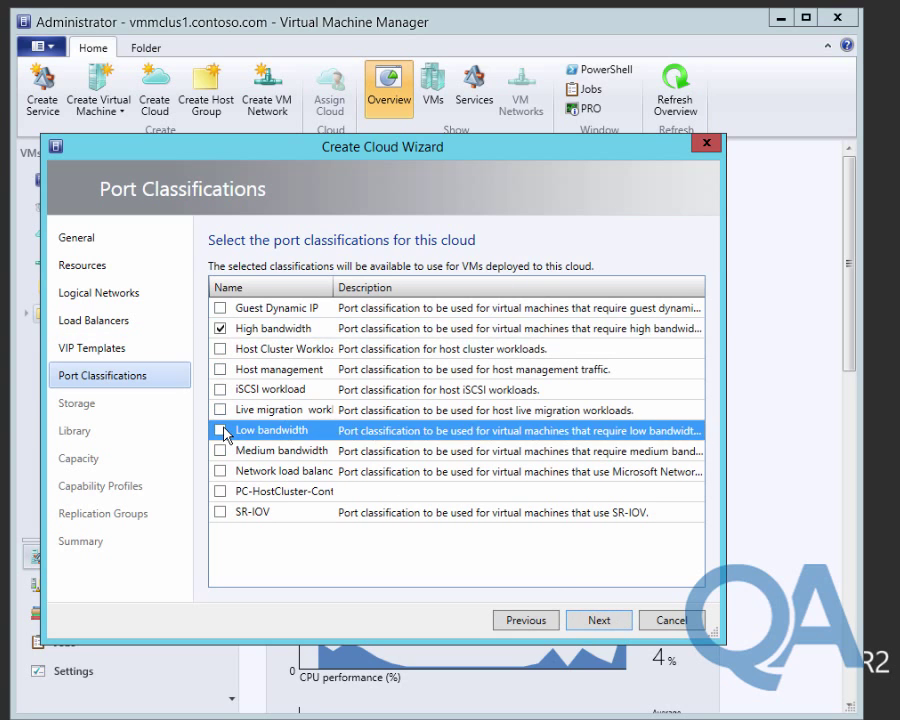
pyautogui.click(219, 451)
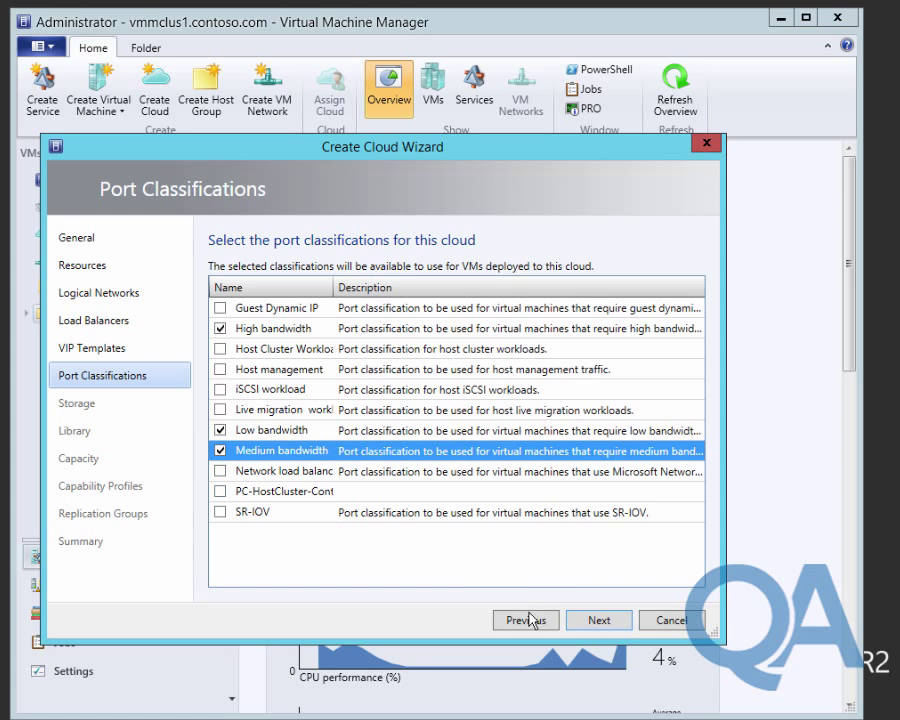
pyautogui.click(597, 624)
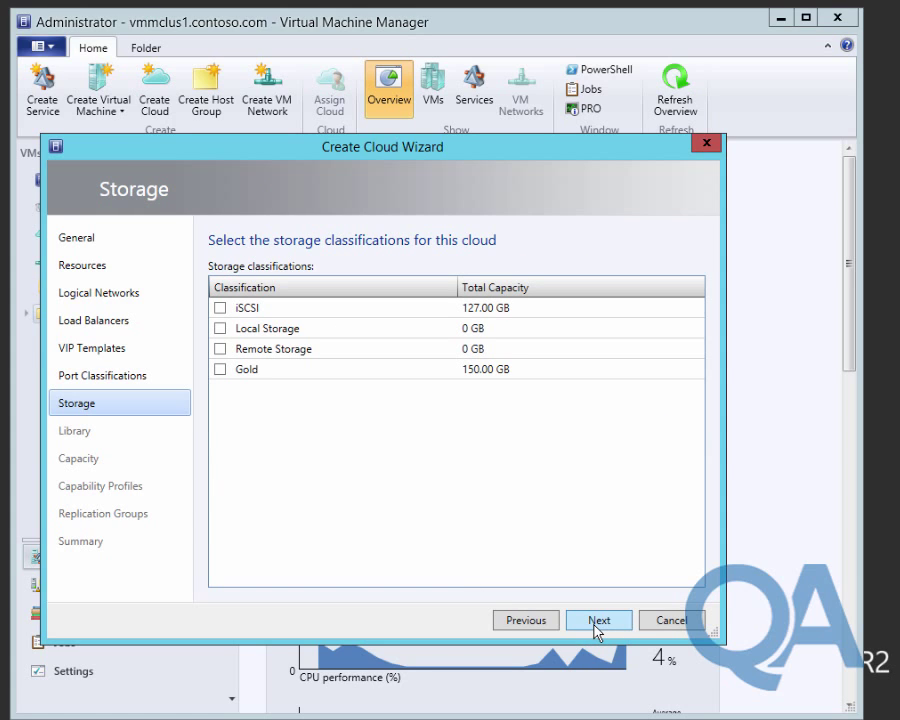
# Step: Select the Gold storage classification for the cloud and add Contoso as a read-only library share
pyautogui.click(220, 369)
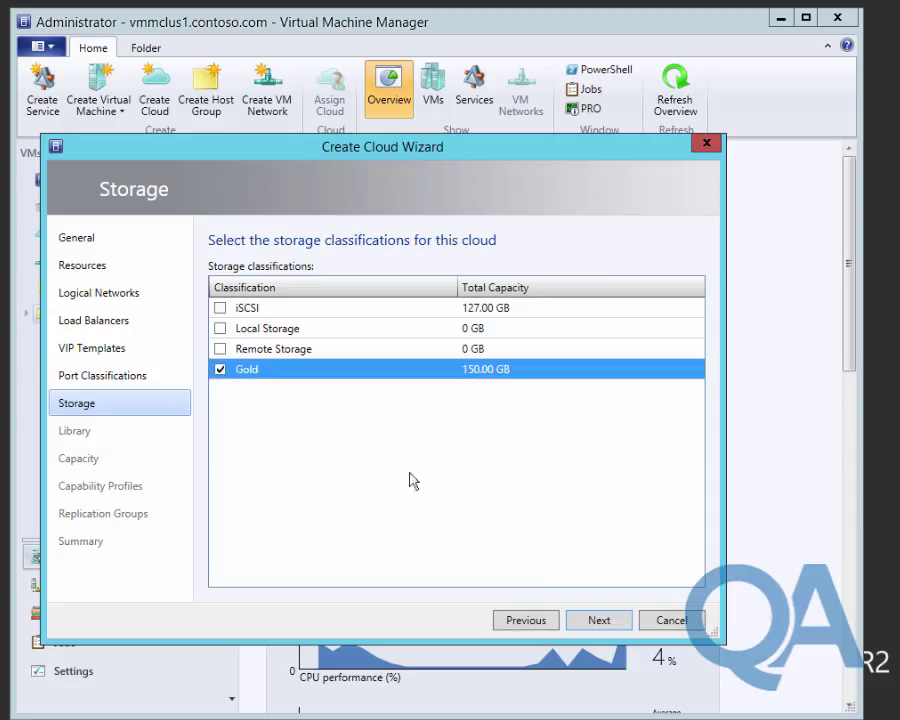
pyautogui.click(590, 624)
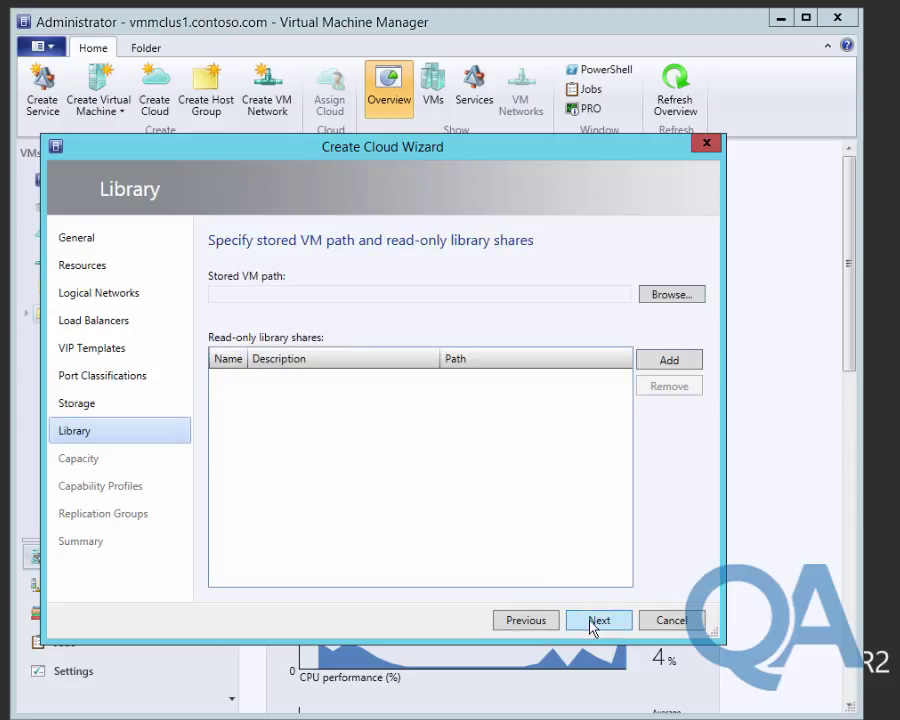
pyautogui.click(676, 366)
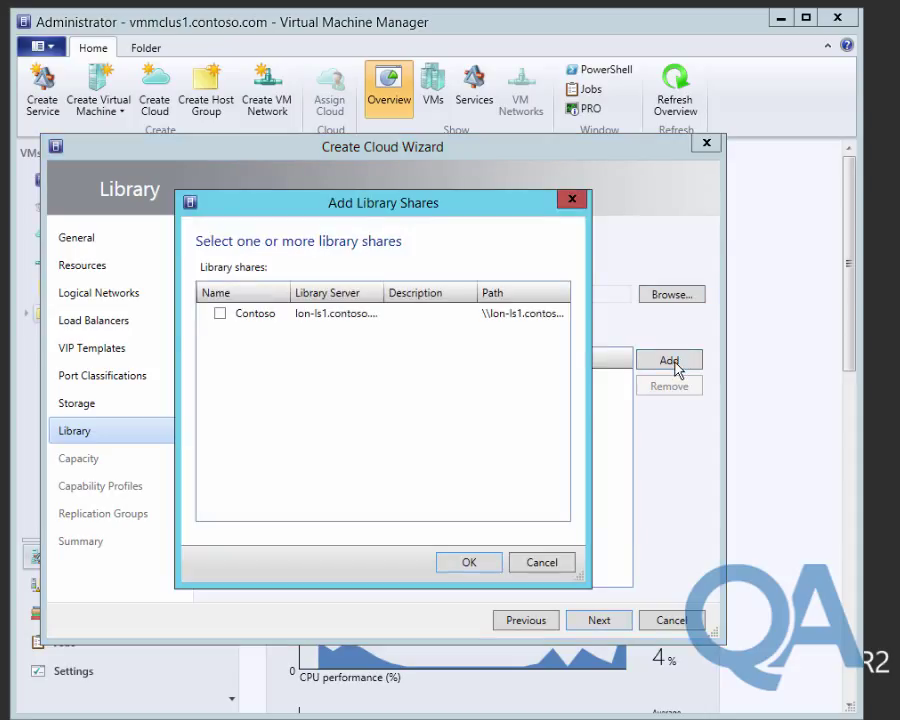
pyautogui.click(220, 313)
pyautogui.click(468, 566)
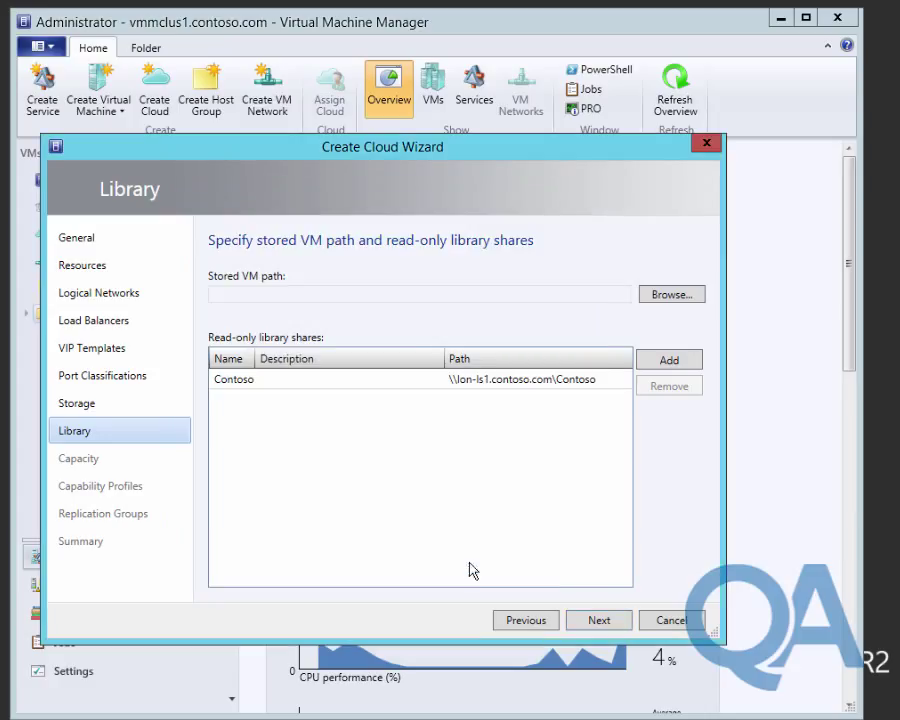
pyautogui.click(598, 620)
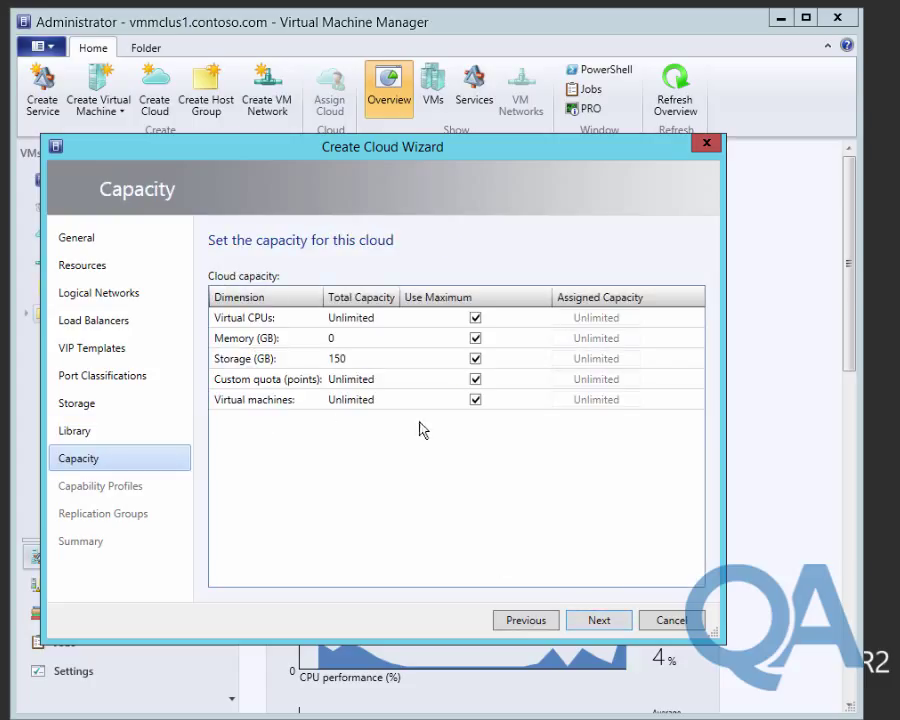
# Step: Limit the cloud's virtual machines capacity to 20, keeping the maximum for all other dimensions
pyautogui.click(477, 401)
pyautogui.moveTo(585, 398); pyautogui.dragTo(632, 398)
pyautogui.write('20')
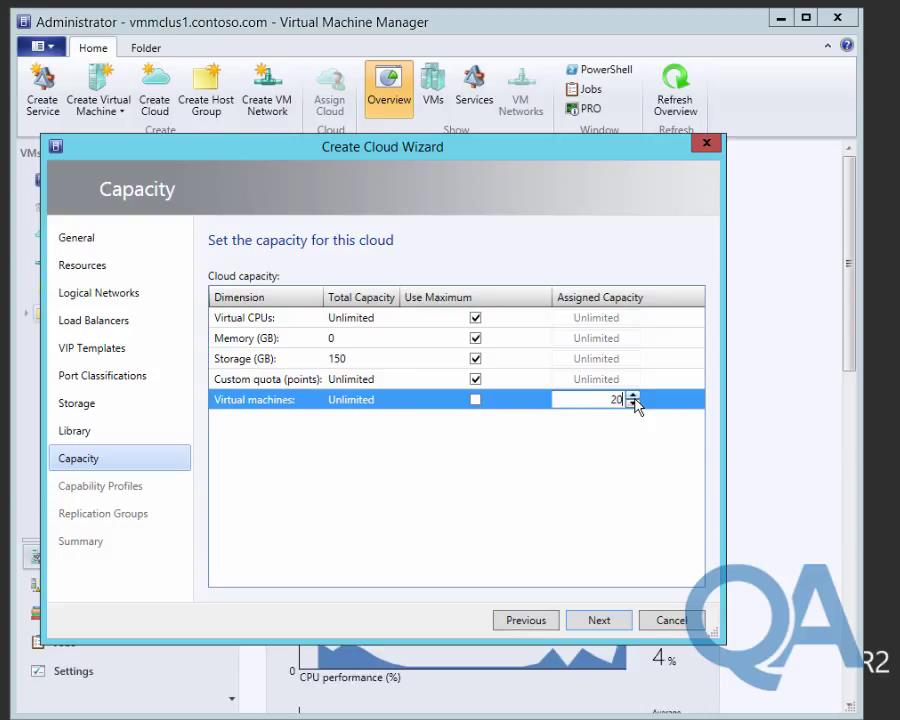
pyautogui.click(600, 622)
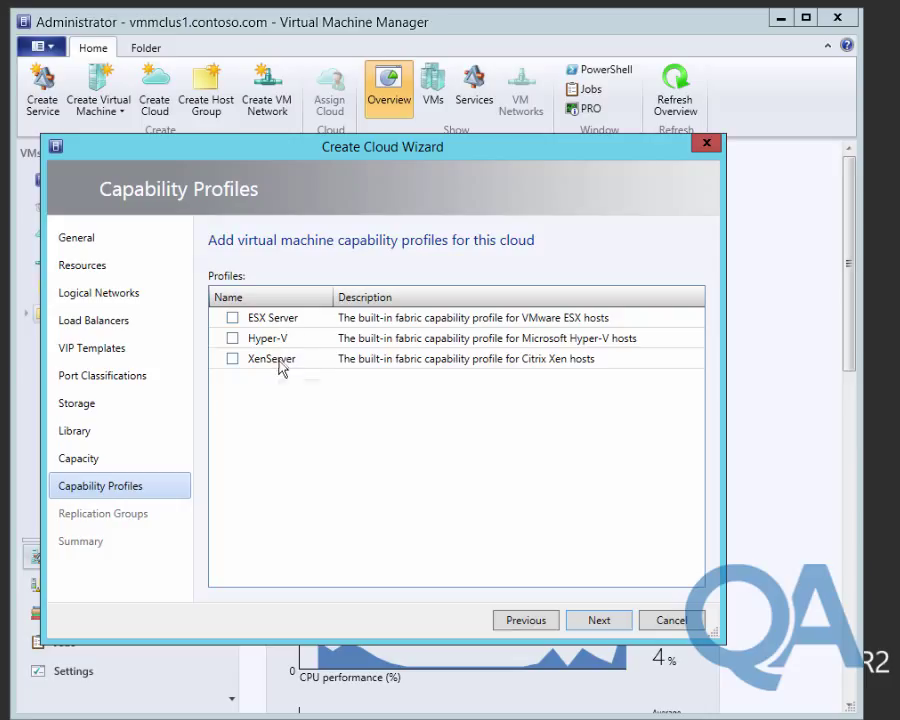
# Step: Finish creating the cloud without capability profiles or replication groups, and check its creation job in the job history
pyautogui.click(600, 621)
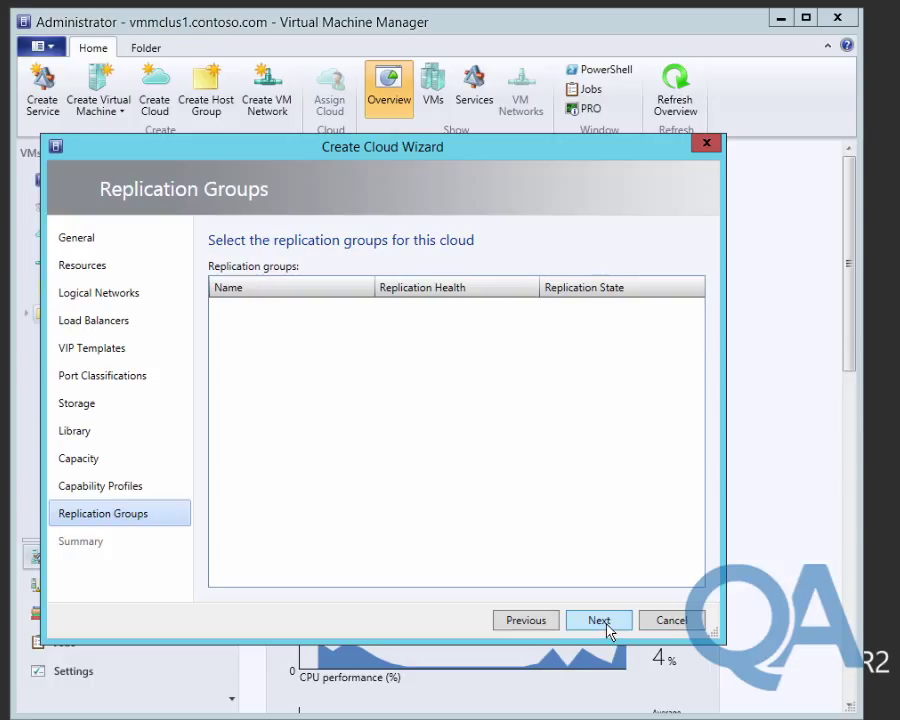
pyautogui.click(607, 624)
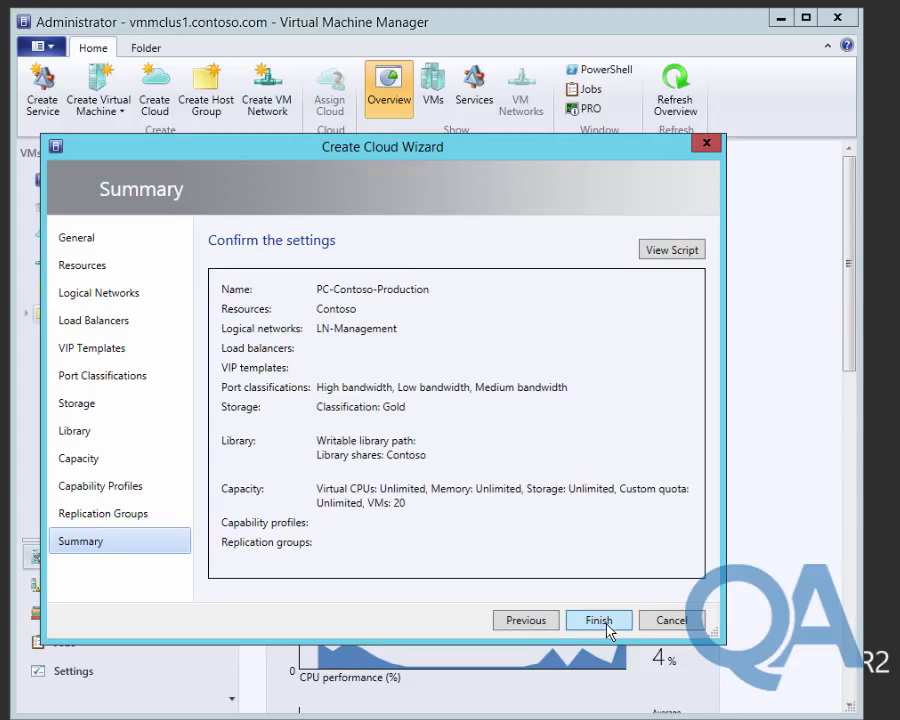
pyautogui.click(600, 621)
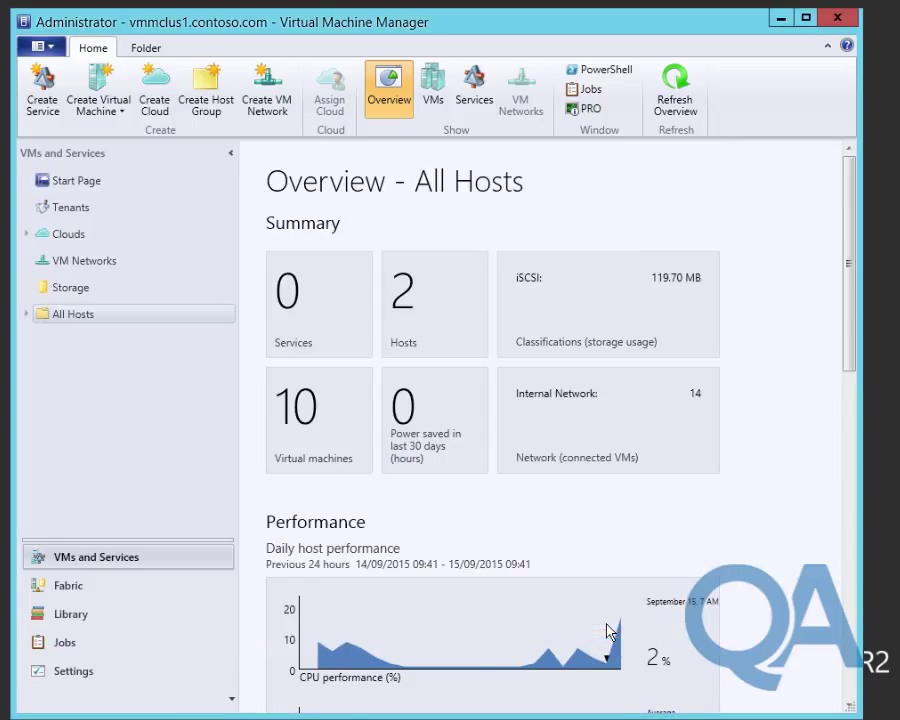
pyautogui.click(66, 644)
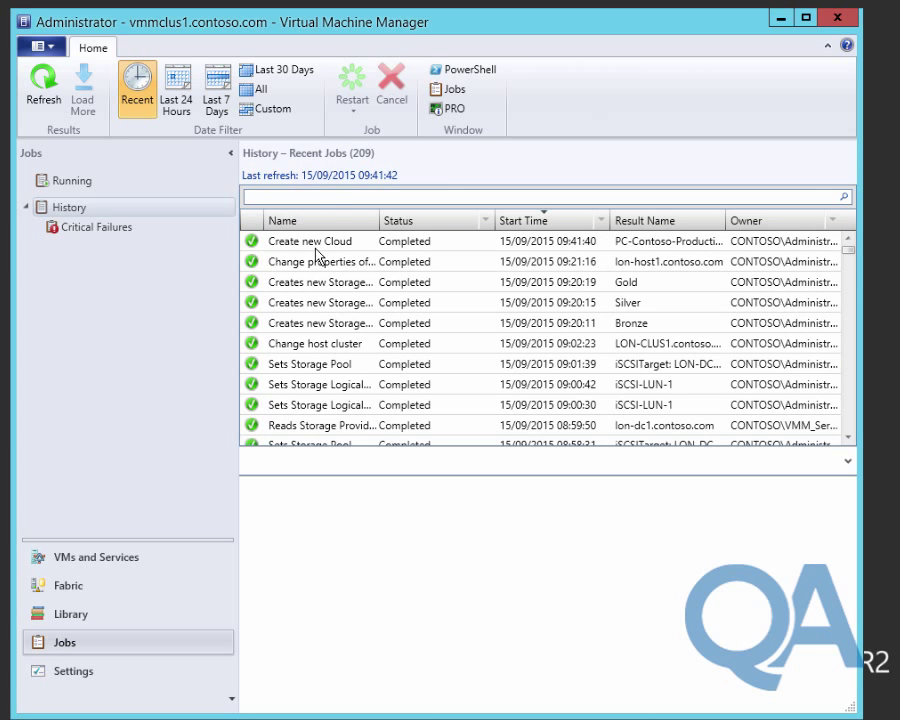
# Step: Refresh the virtual machines on lon-host1 in the LON-CLUS1 cluster and check the refresh job in the job history
pyautogui.click(67, 571)
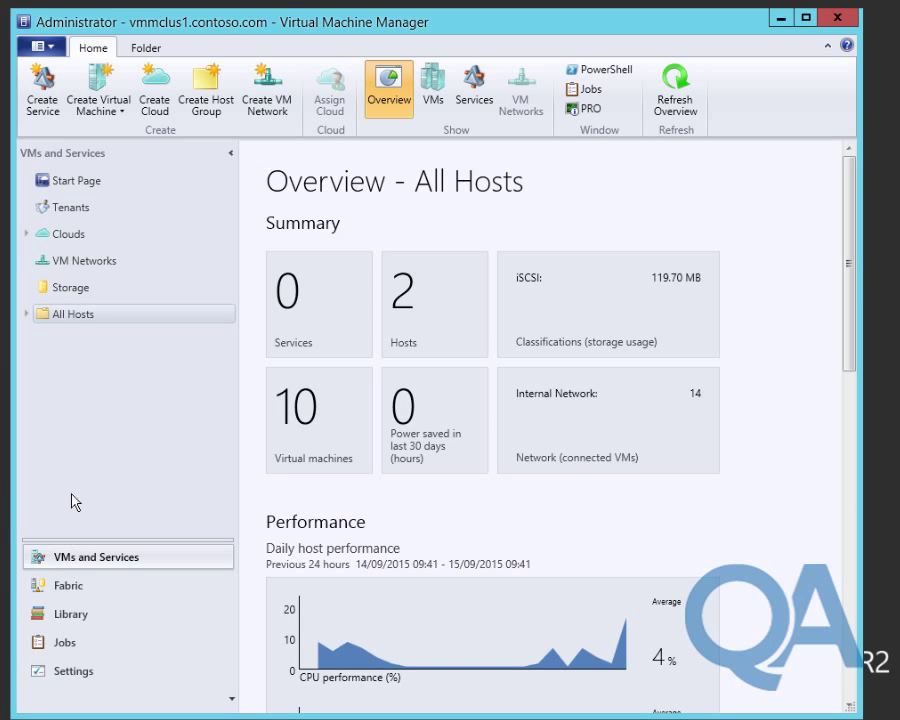
pyautogui.click(27, 316)
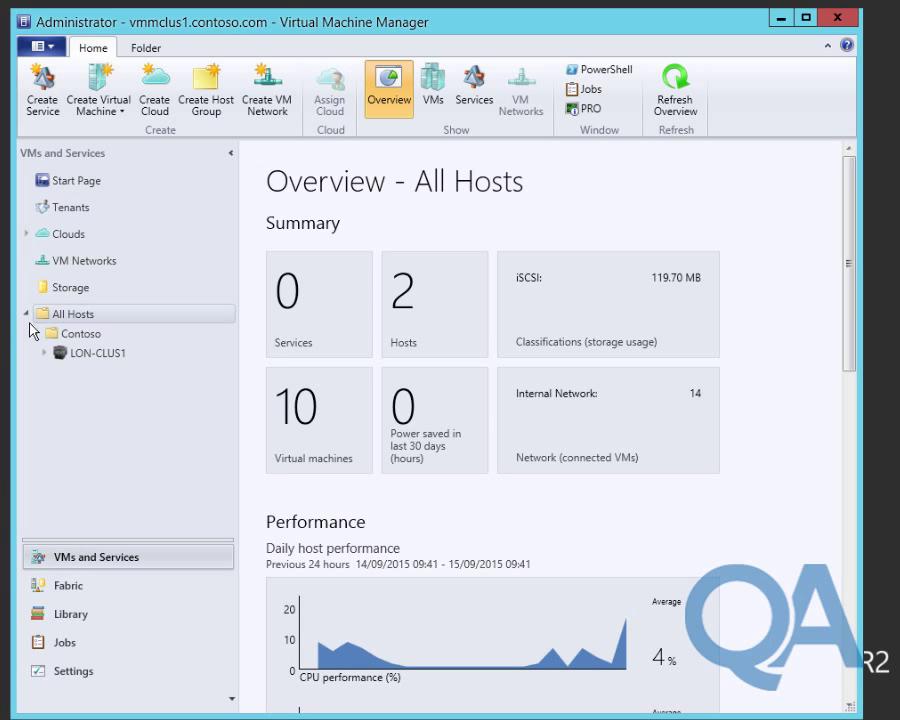
pyautogui.click(68, 357)
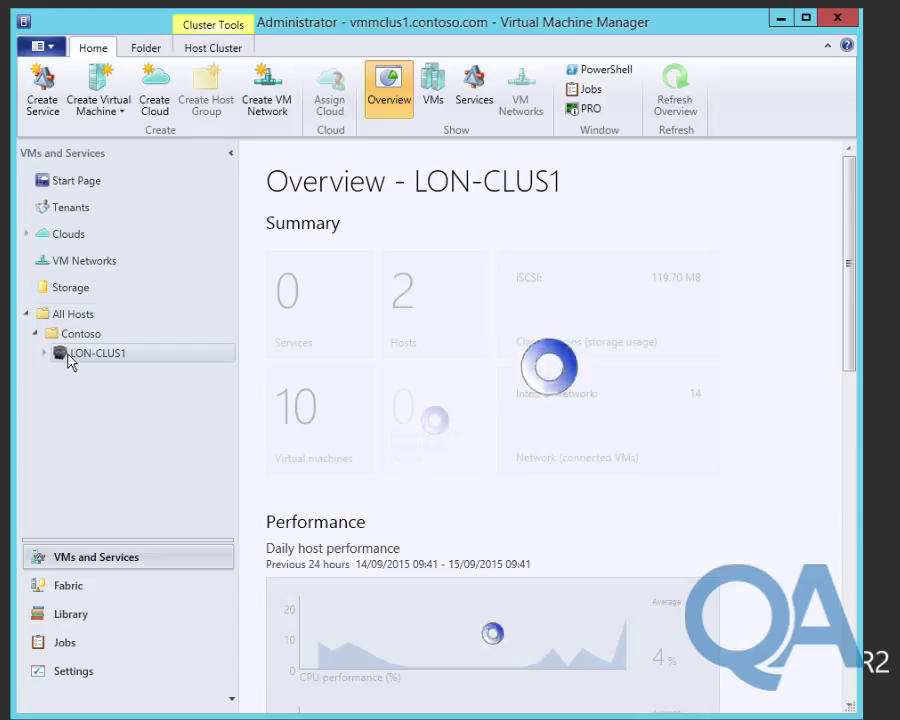
pyautogui.click(46, 356)
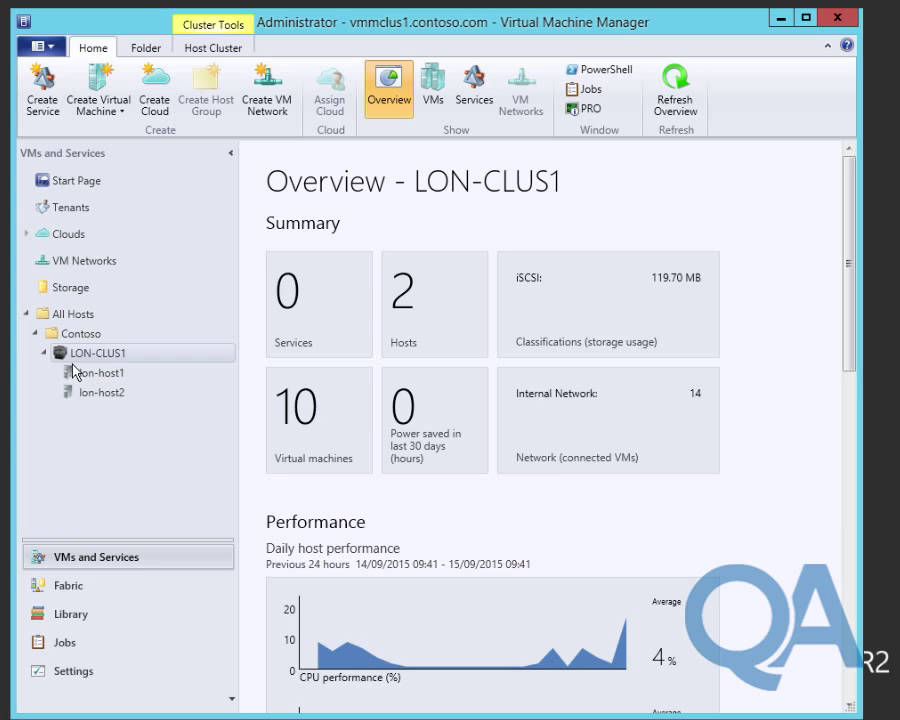
pyautogui.click(78, 373)
pyautogui.rightClick(80, 370)
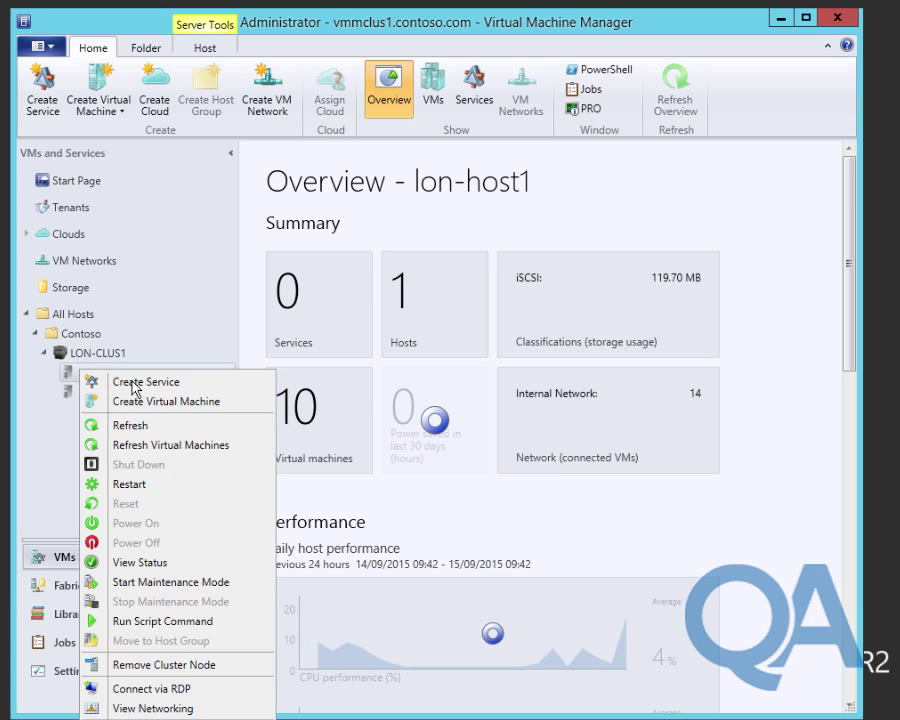
pyautogui.click(157, 446)
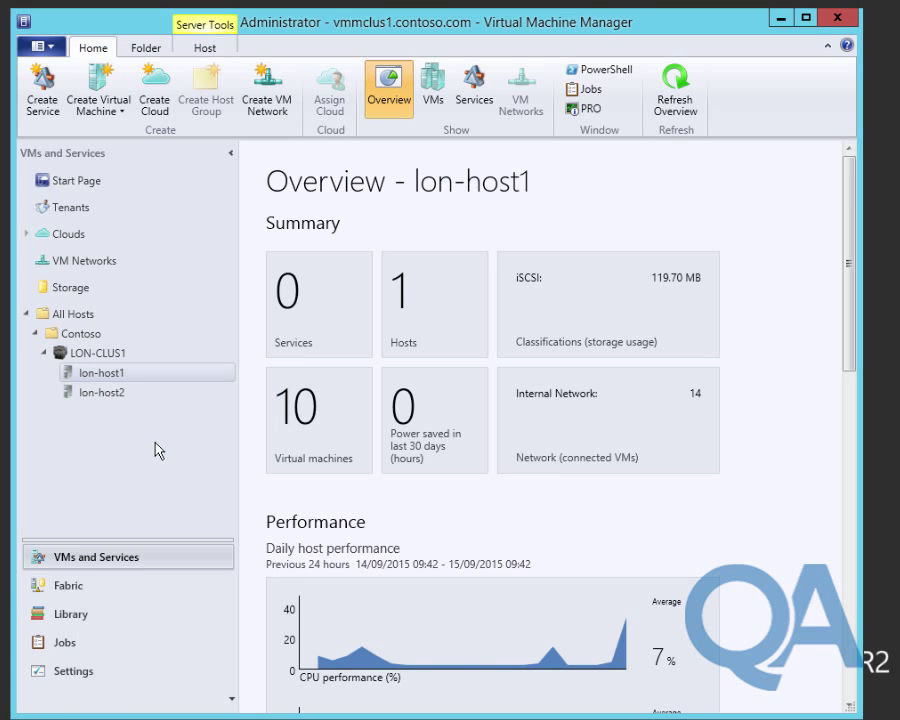
pyautogui.click(68, 644)
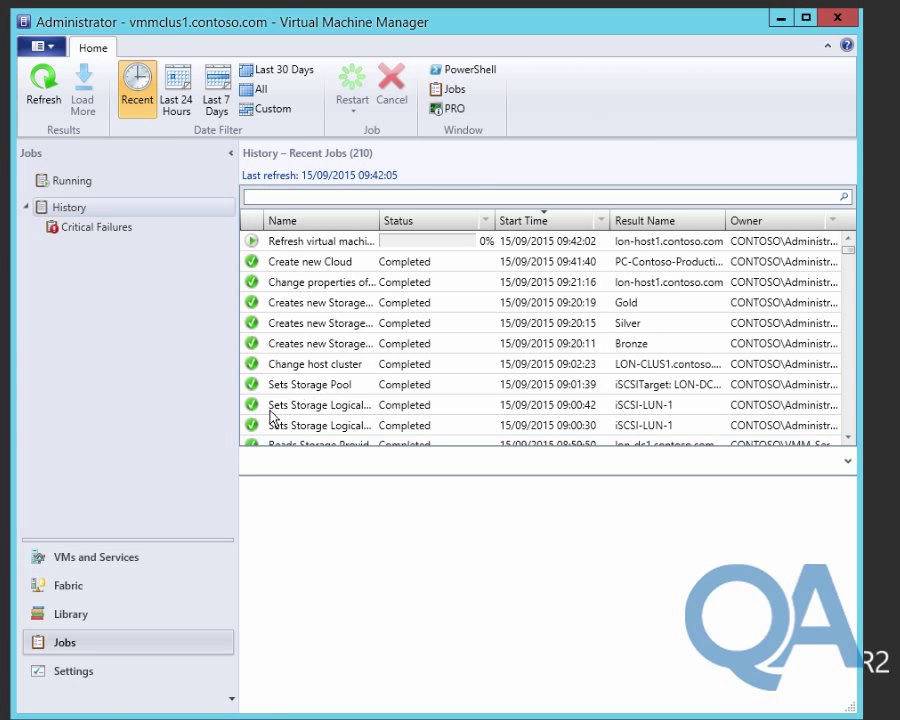
# Step: Associate the LON-WU1 virtual machine with the PC-Contoso-Production cloud in its general properties
pyautogui.click(95, 562)
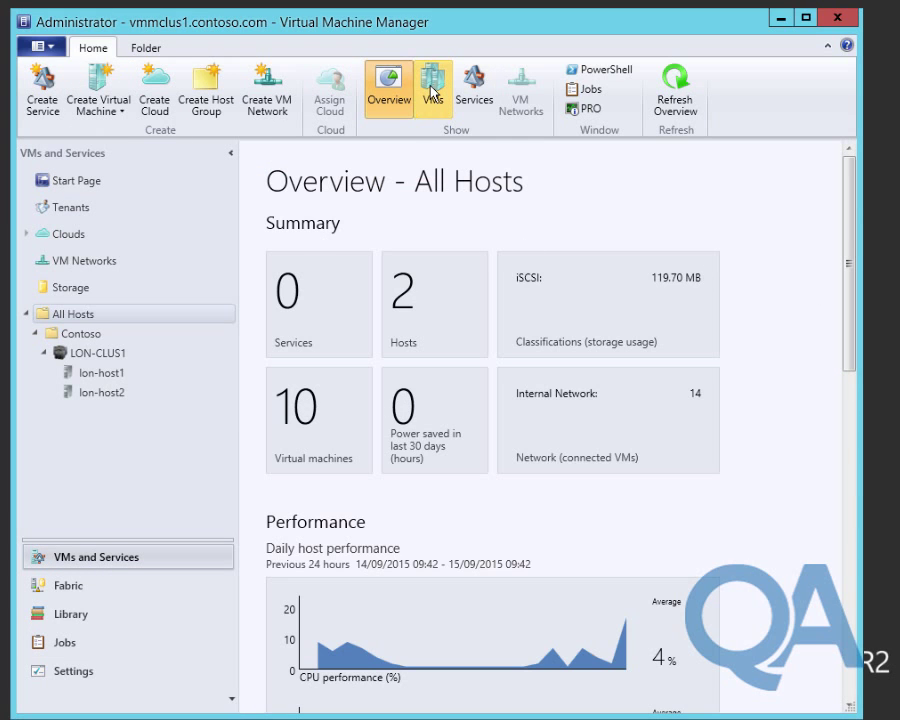
pyautogui.click(432, 92)
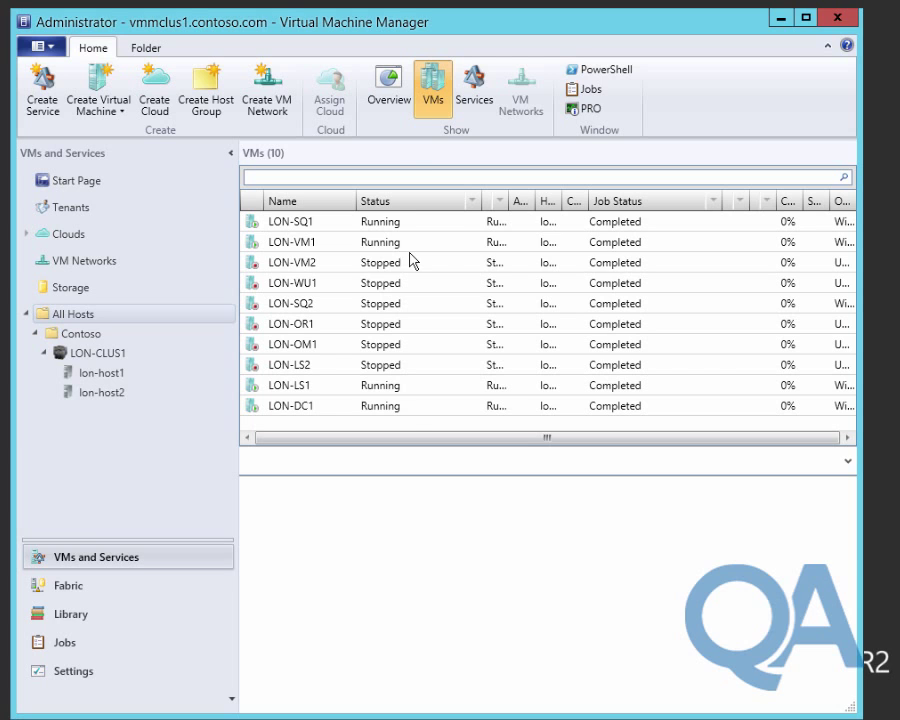
pyautogui.click(307, 288)
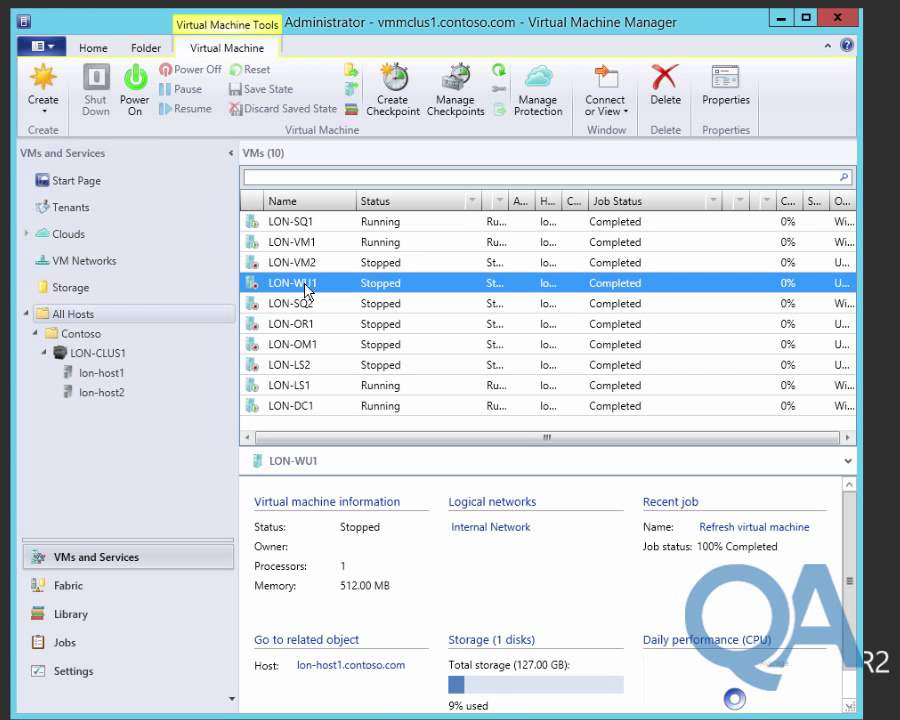
pyautogui.rightClick(307, 288)
pyautogui.click(404, 710)
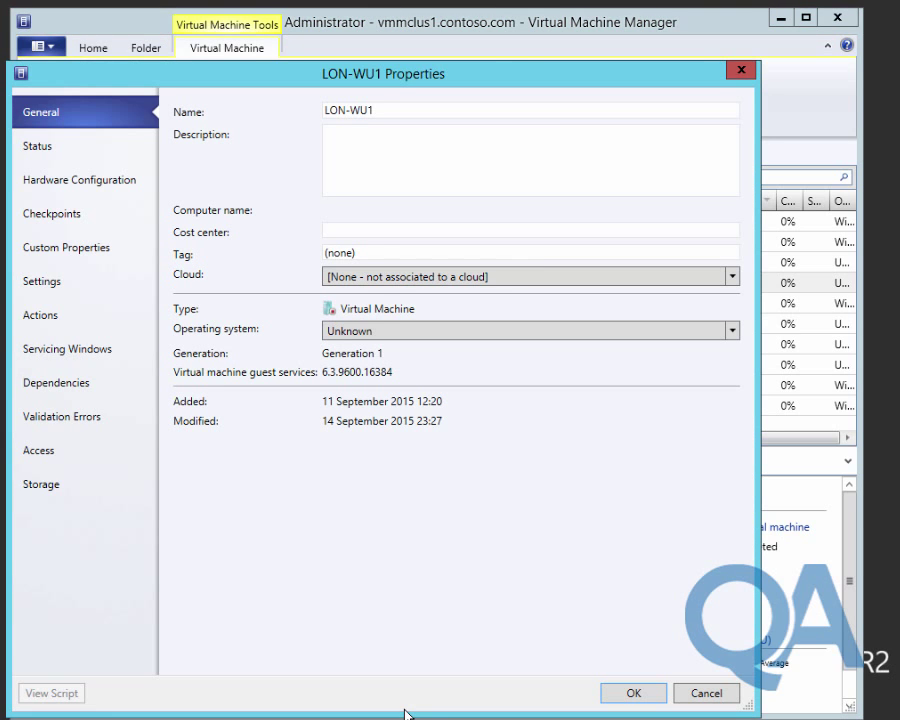
pyautogui.click(402, 280)
pyautogui.click(355, 315)
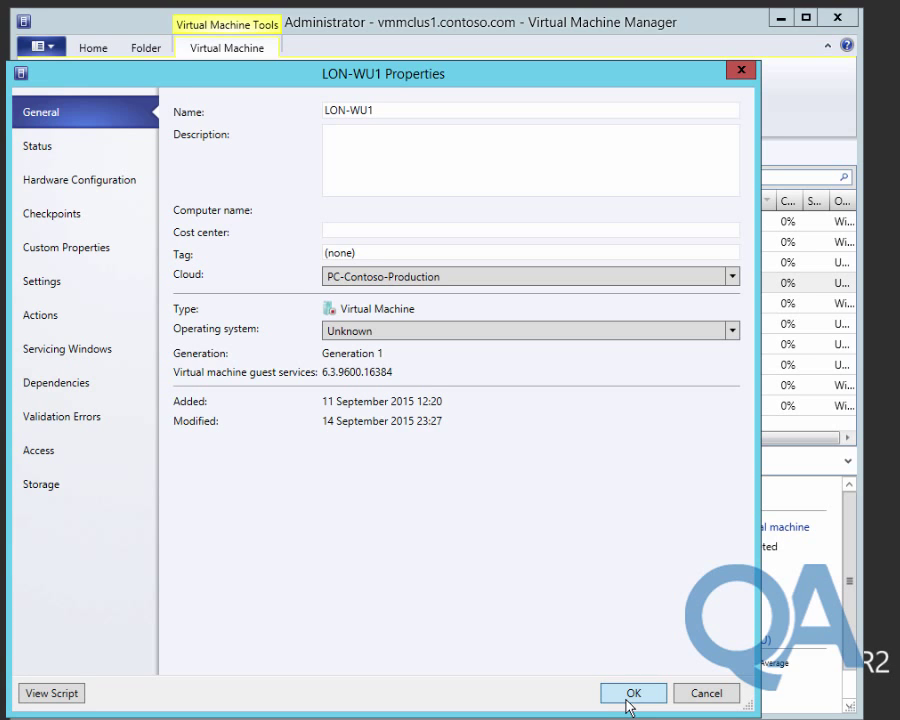
pyautogui.click(631, 700)
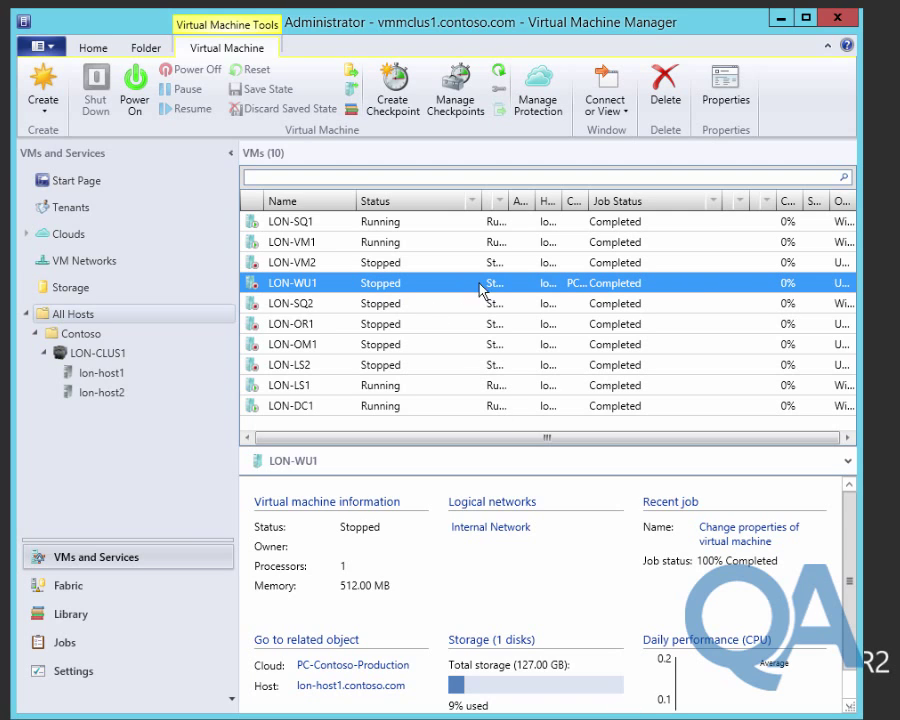
# Step: Widen the Cloud column of the virtual machine list and show only the virtual machines that belong to clouds
pyautogui.moveTo(586, 201); pyautogui.dragTo(646, 201)
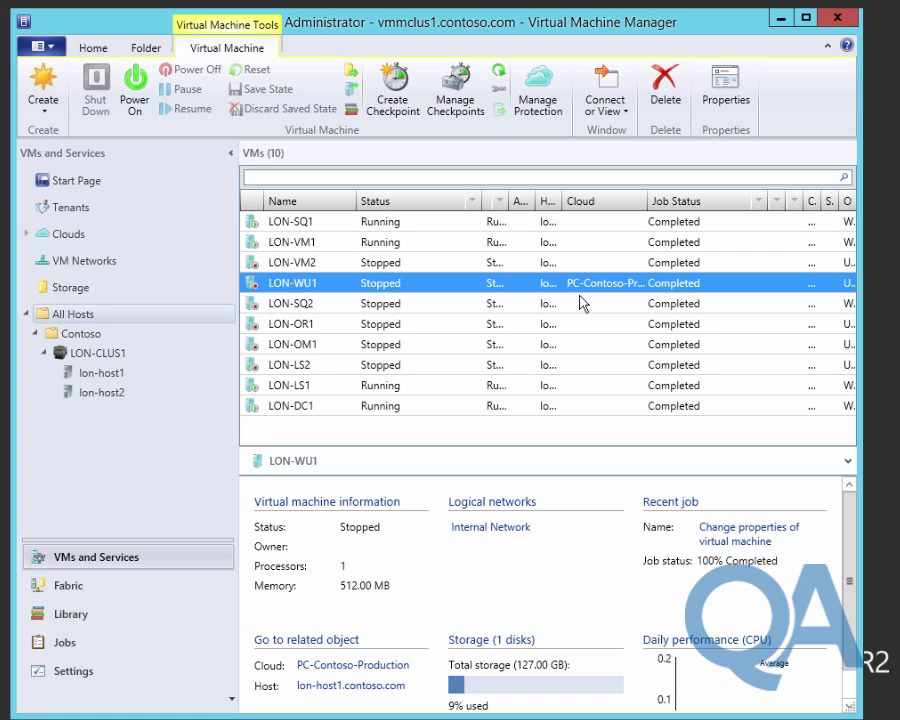
pyautogui.click(65, 238)
# Step: Start creating a second private cloud named PC-Adatum-Production
pyautogui.click(82, 47)
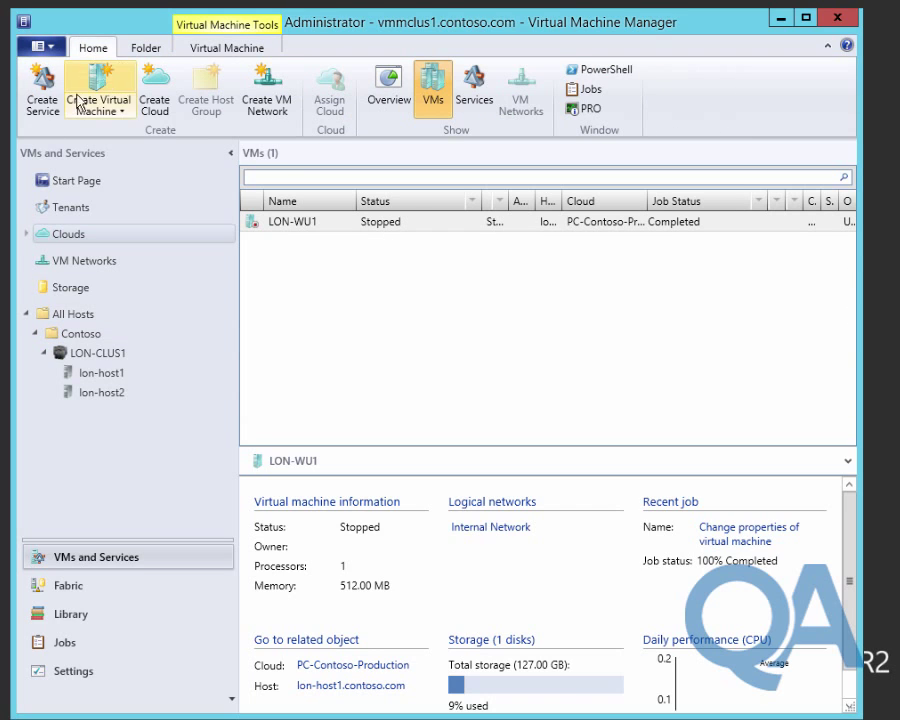
pyautogui.click(155, 103)
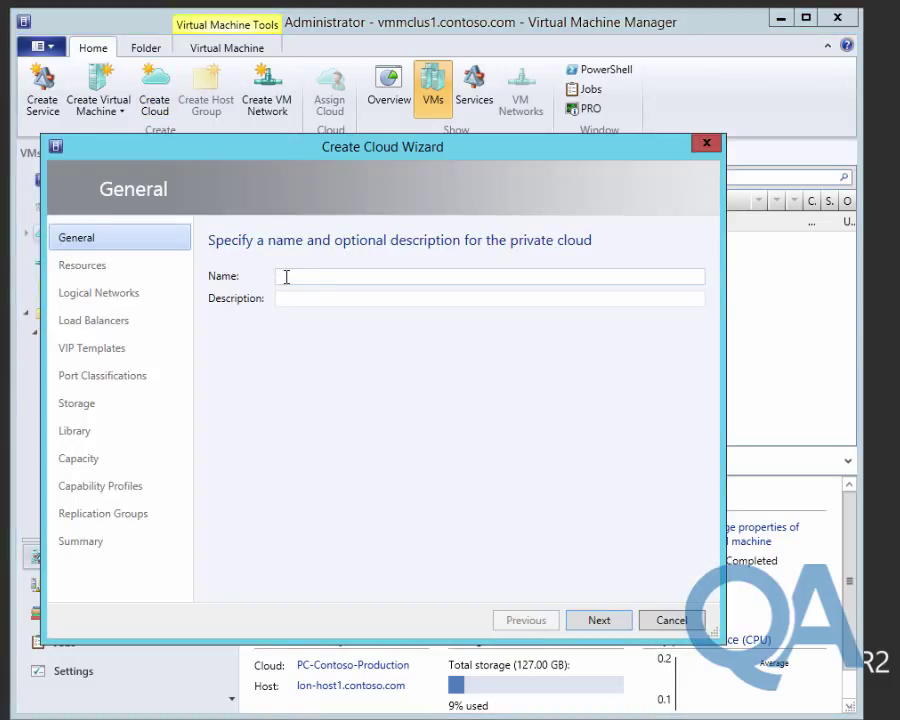
pyautogui.write('PC-Adatum-Producti')
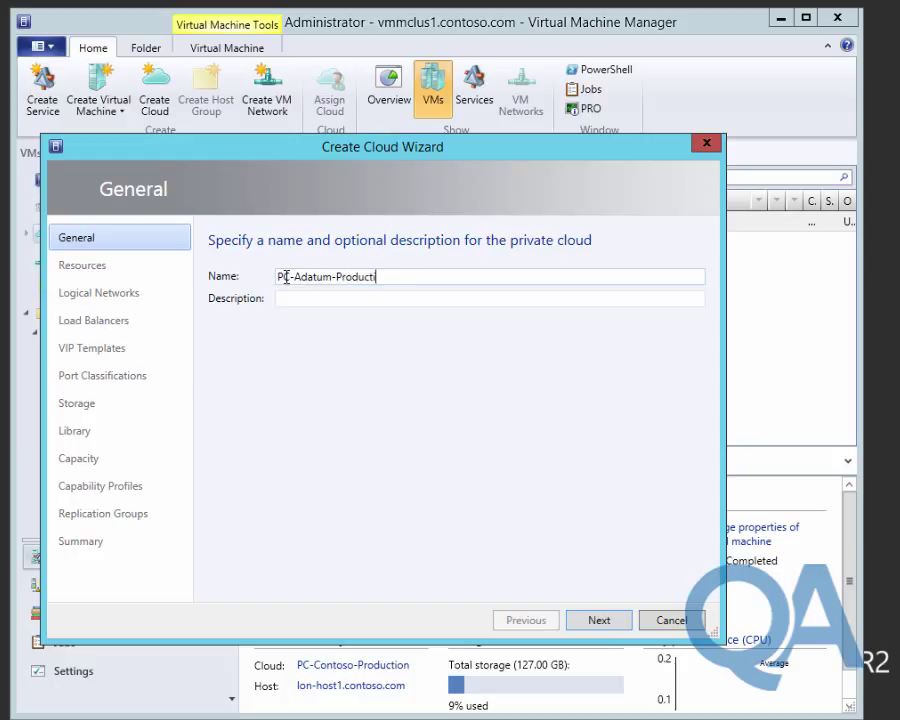
pyautogui.write('on')
pyautogui.click(600, 621)
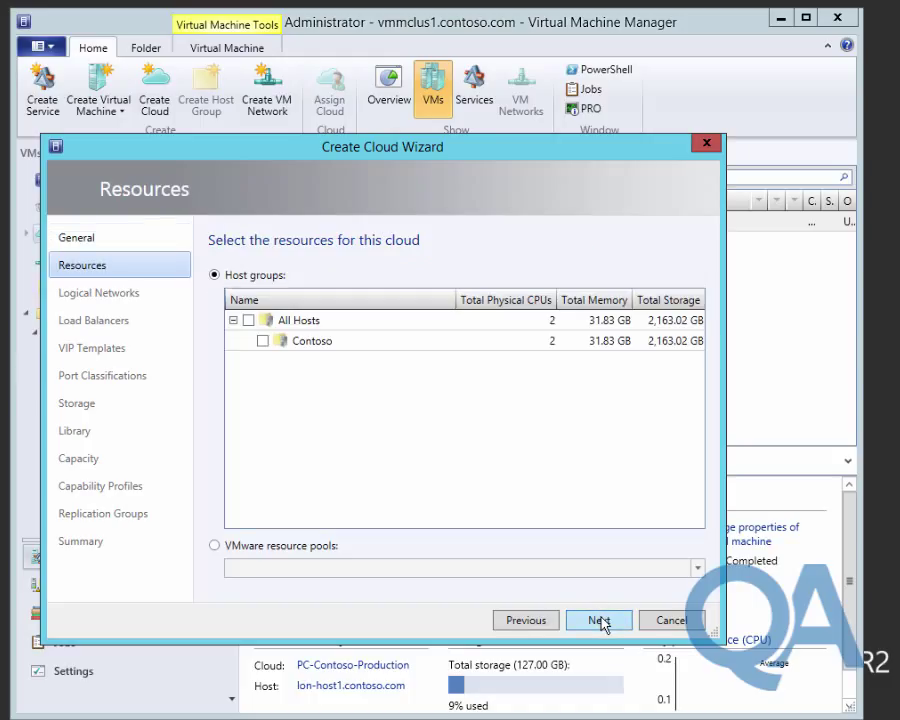
# Step: Assign the Contoso host group and the LN-Management logical network to the new cloud
pyautogui.click(263, 341)
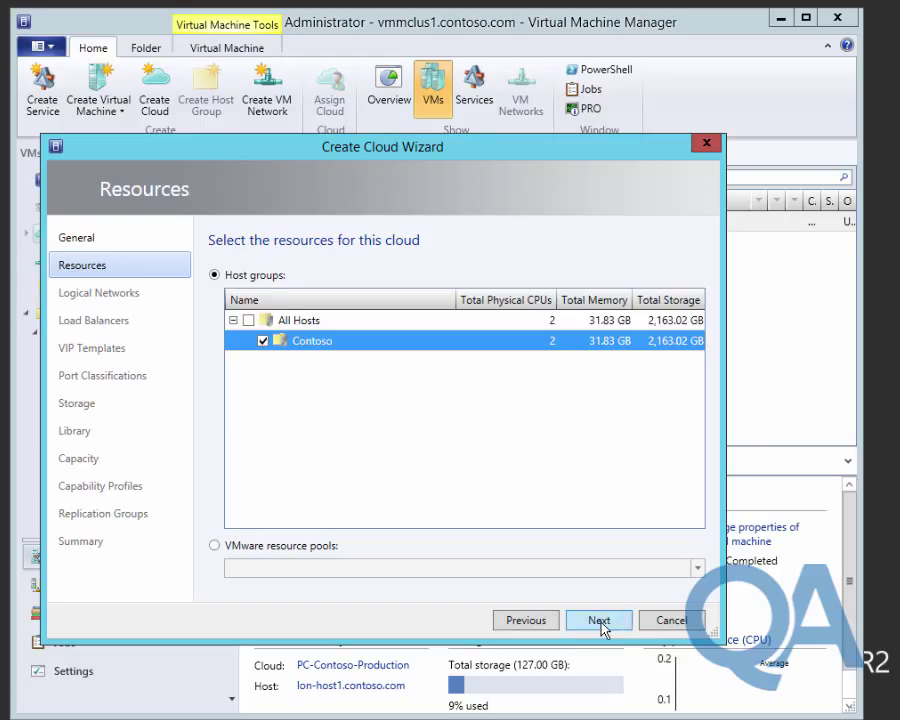
pyautogui.click(599, 621)
pyautogui.click(220, 349)
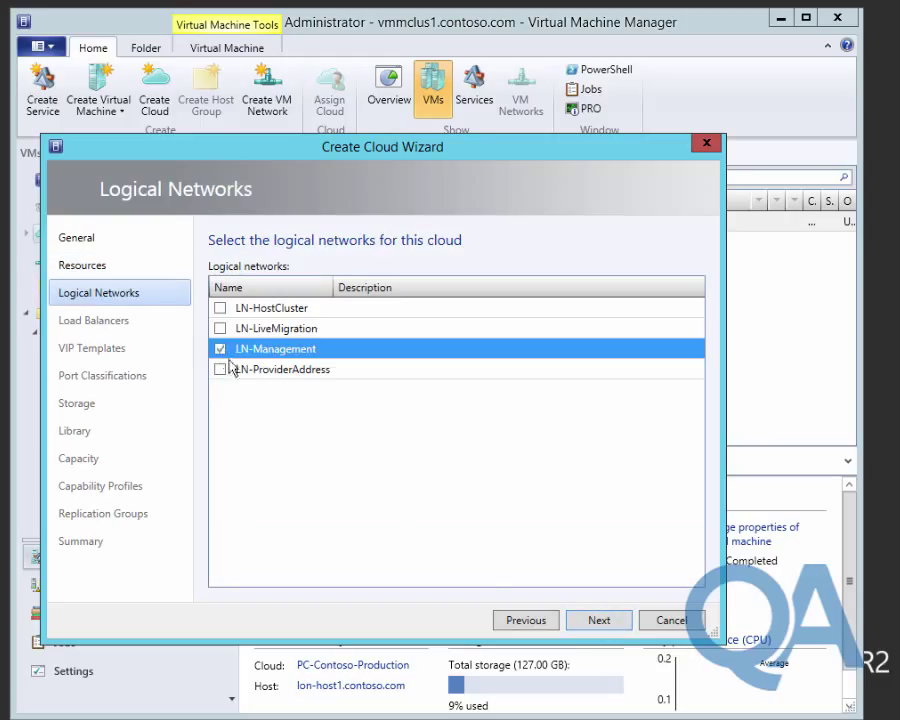
pyautogui.click(602, 621)
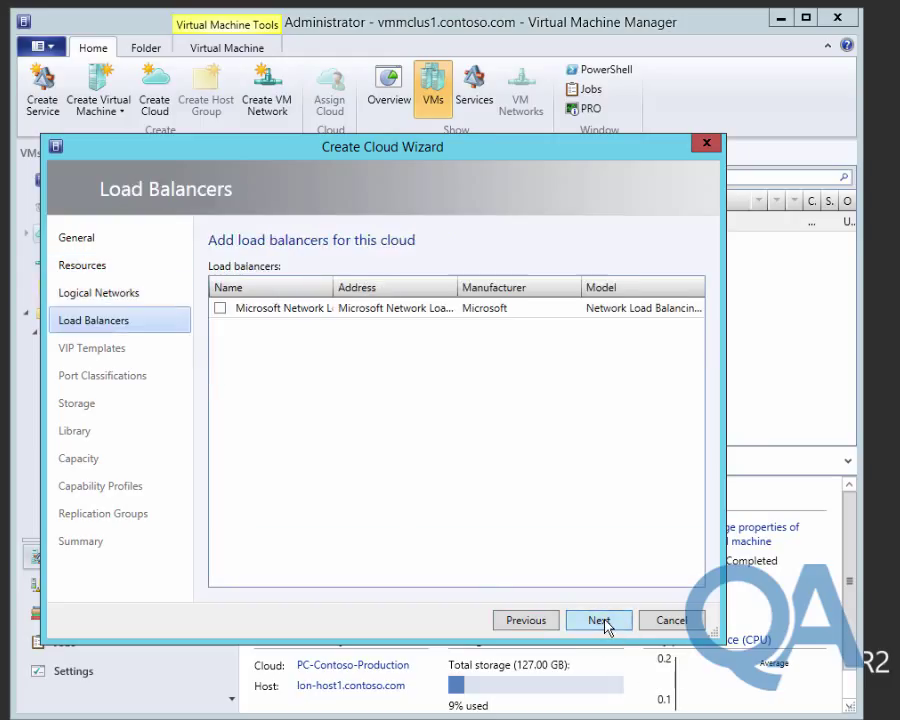
# Step: Skip load balancers and VIP templates, and allow the High, Medium and Low bandwidth port classifications
pyautogui.click(600, 621)
pyautogui.click(600, 621)
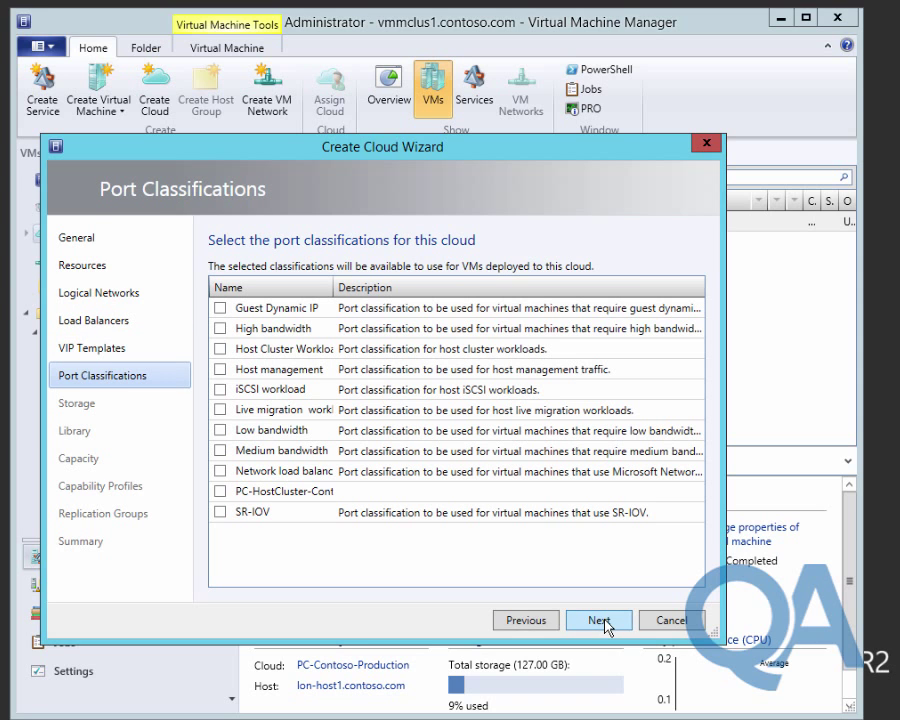
pyautogui.click(221, 451)
pyautogui.click(219, 430)
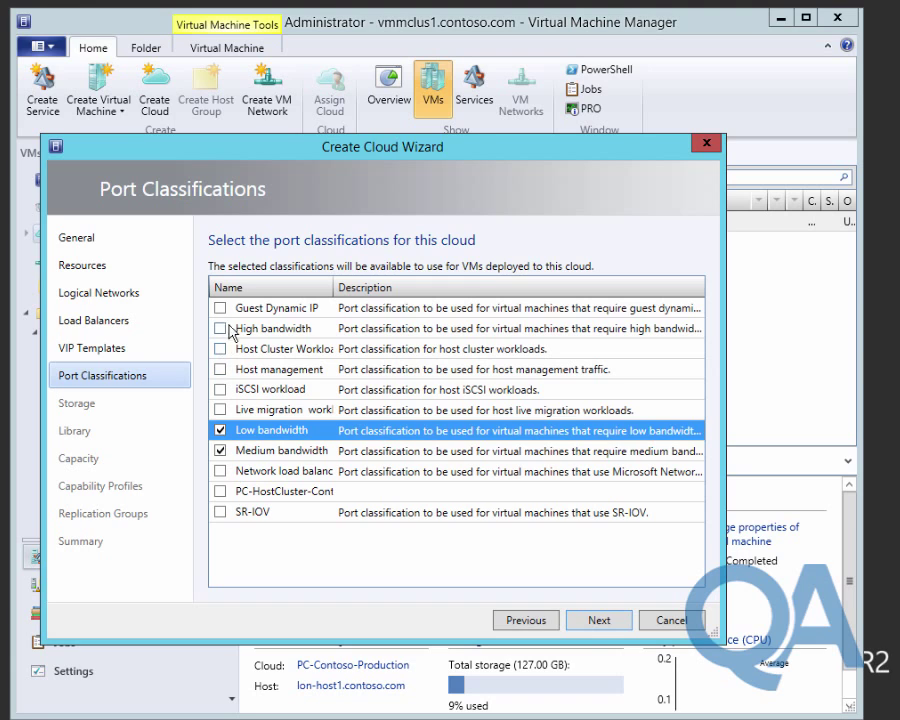
pyautogui.click(221, 328)
pyautogui.click(599, 621)
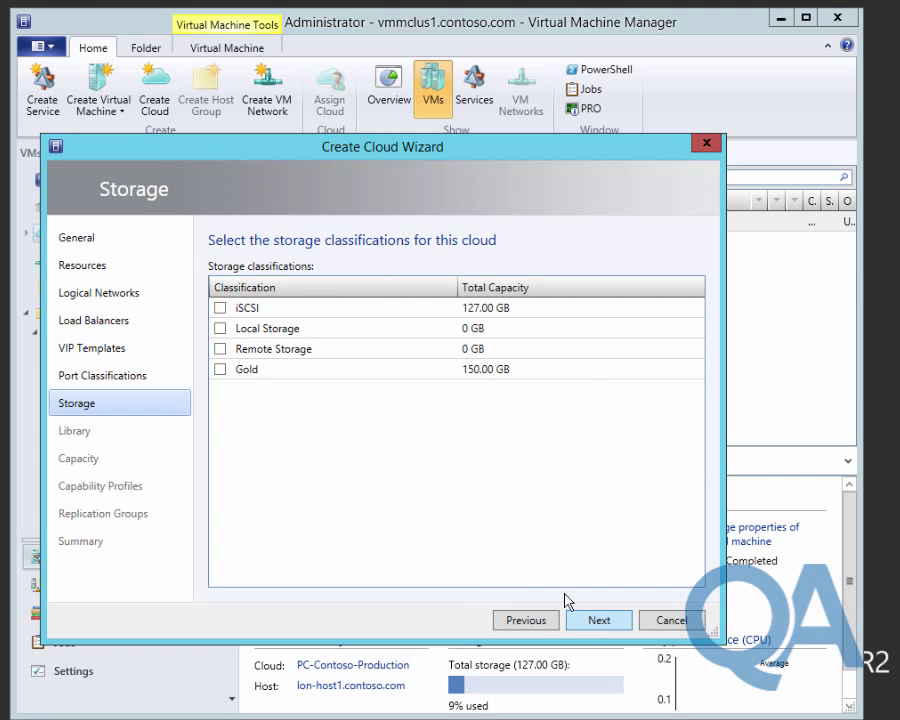
# Step: Choose the Gold storage classification and add the Contoso share as a read-only library share
pyautogui.click(220, 369)
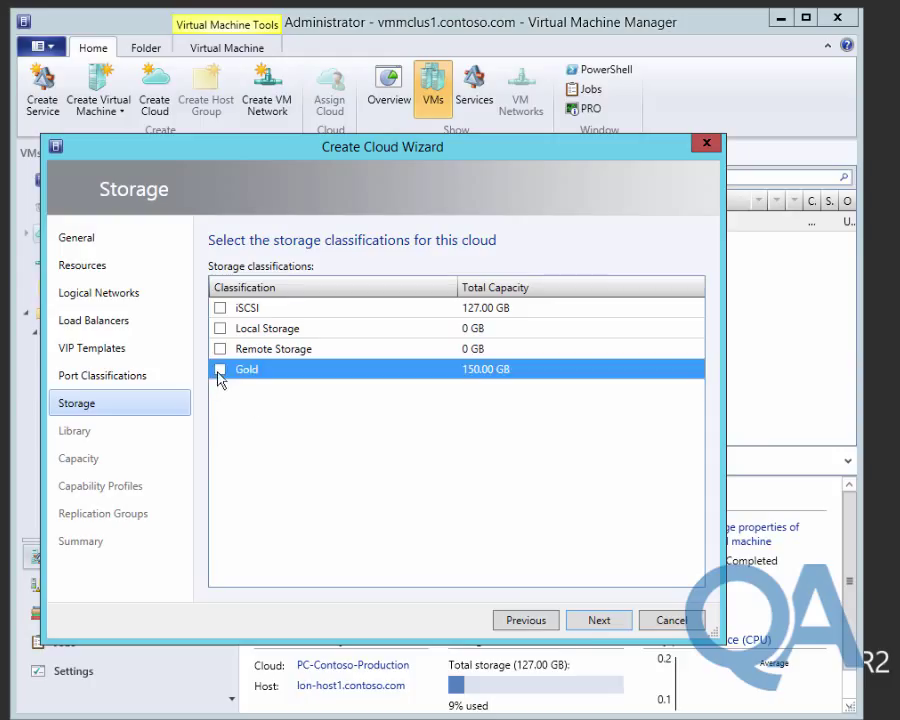
pyautogui.click(597, 621)
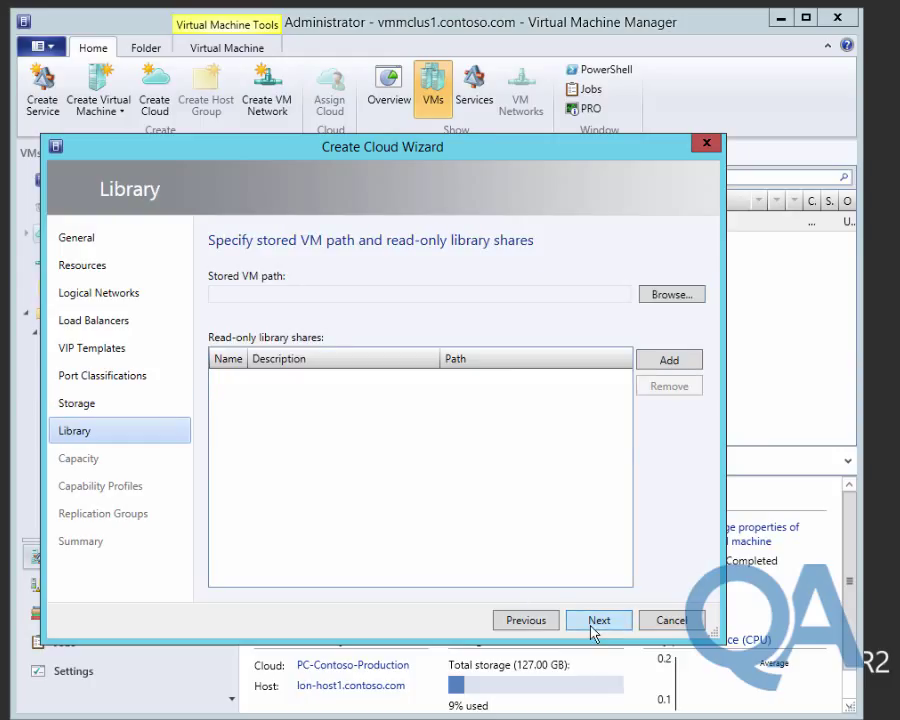
pyautogui.click(668, 362)
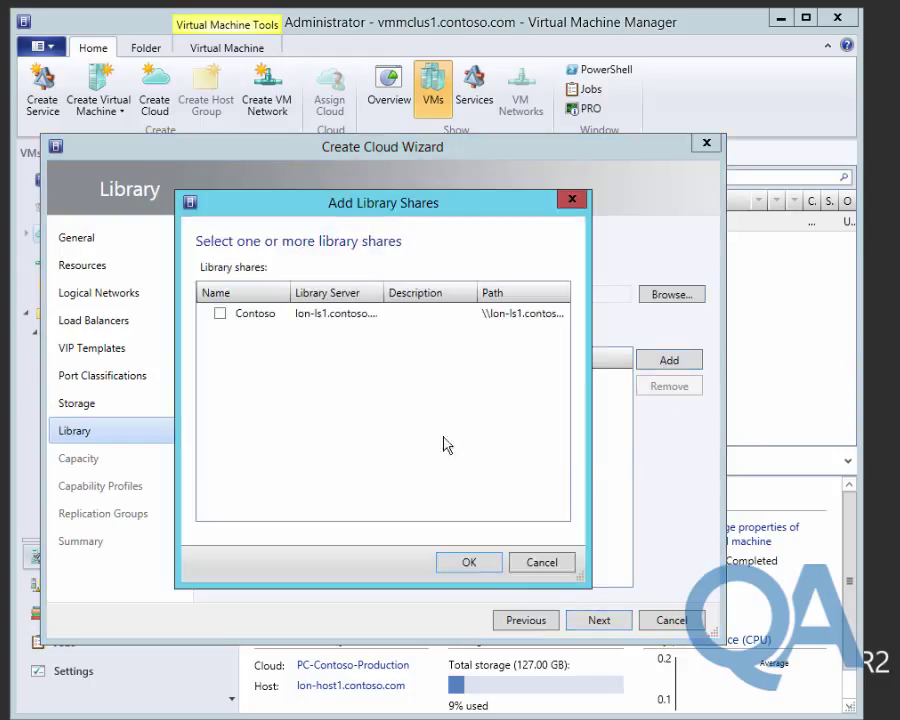
pyautogui.click(220, 313)
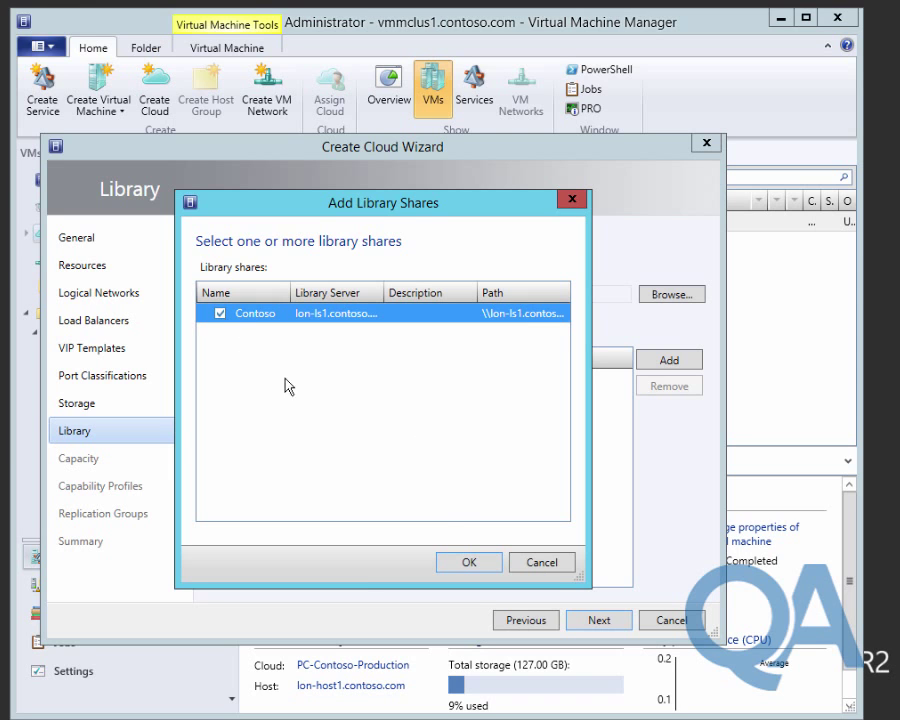
pyautogui.click(477, 570)
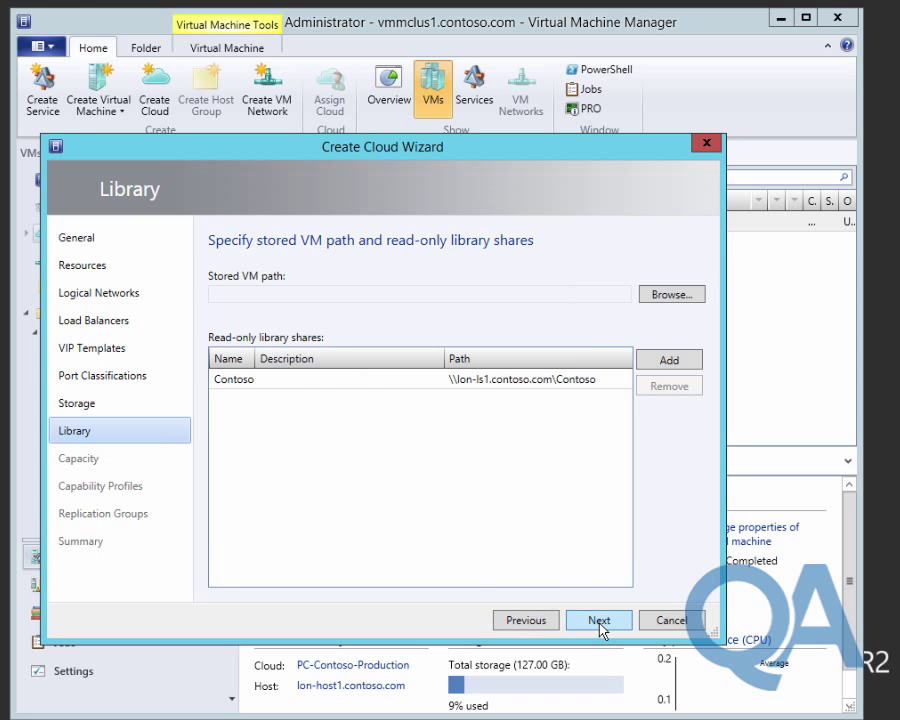
pyautogui.click(600, 621)
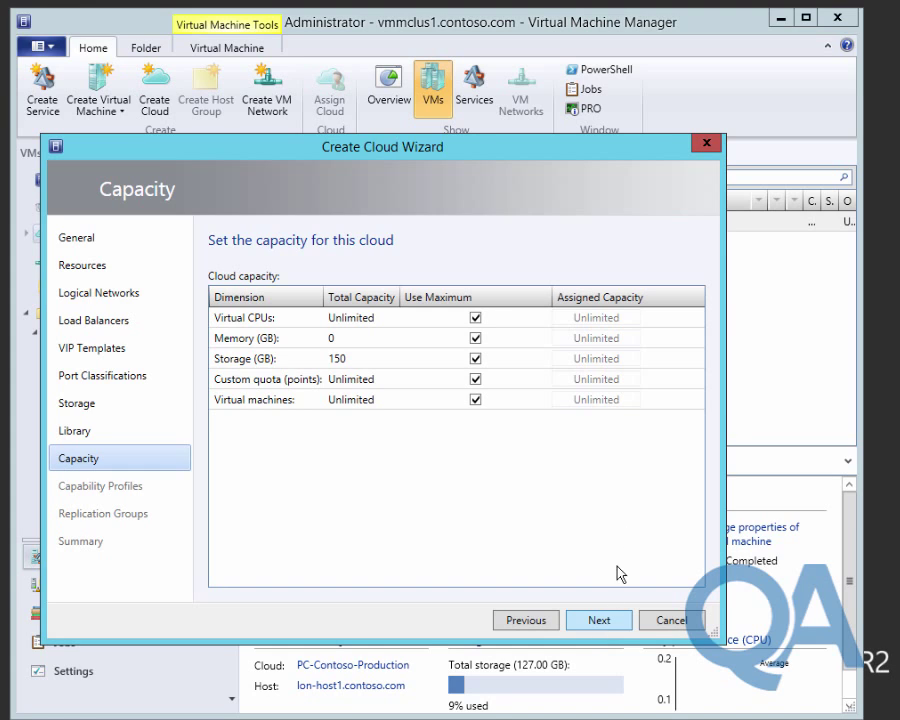
# Step: Limit the virtual machines capacity to 10 and proceed to the summary without capability profiles or replication groups
pyautogui.click(476, 399)
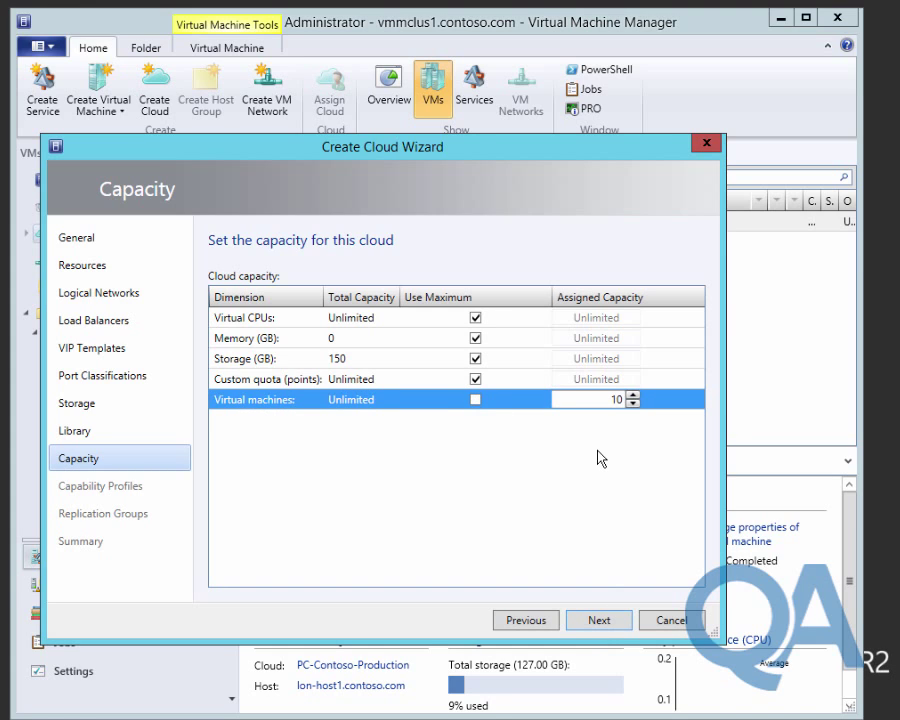
pyautogui.click(585, 627)
pyautogui.click(587, 628)
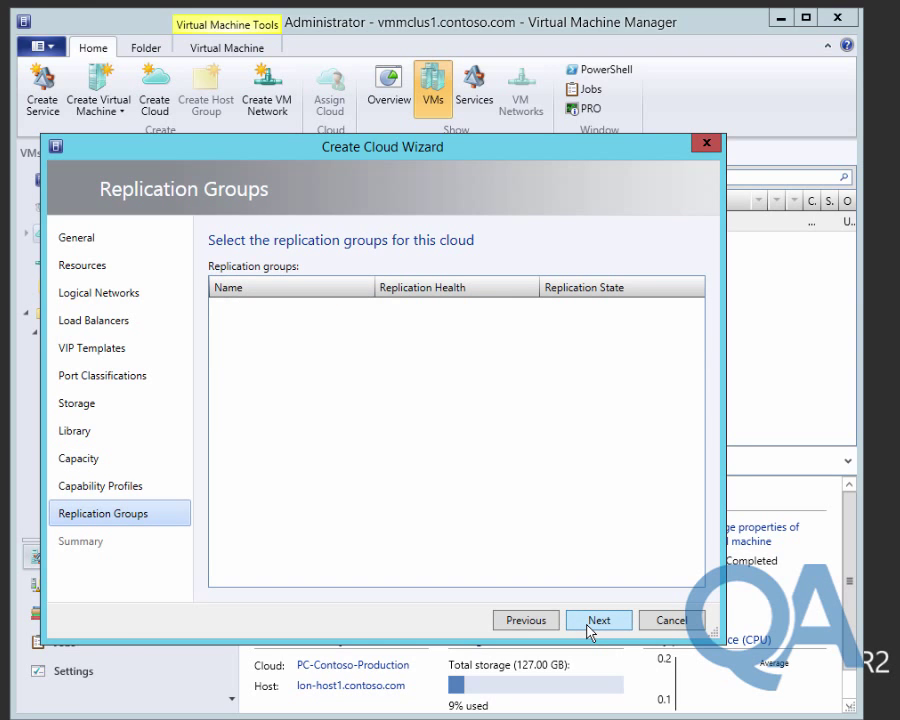
pyautogui.click(589, 626)
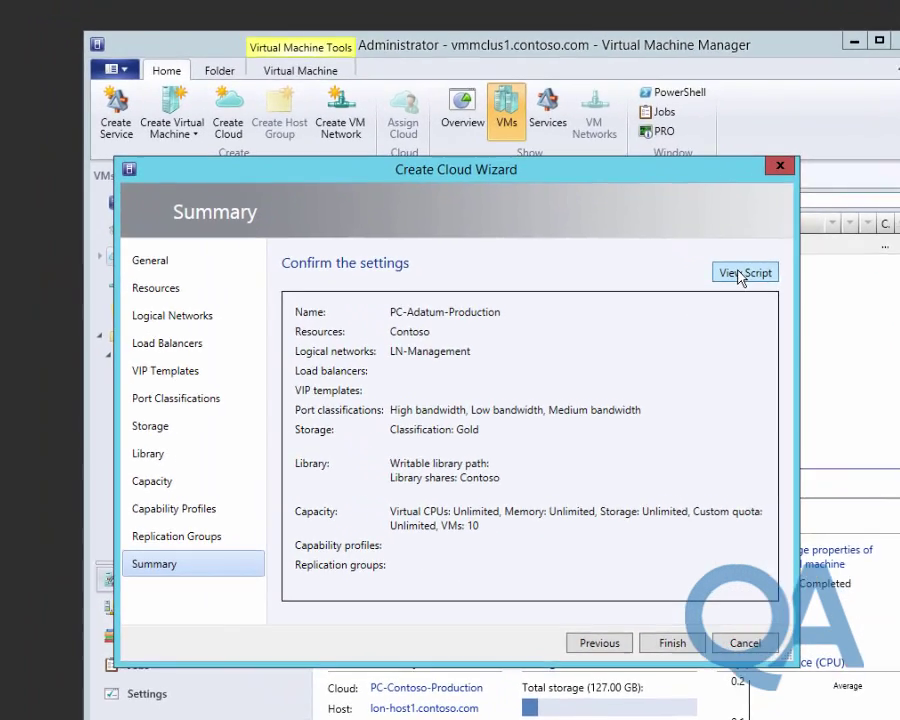
# Step: Show the PowerShell script for the cloud settings and save it as Create-PrivateCloud.ps1 on Local Disk (C:) with the All Files type
pyautogui.click(672, 250)
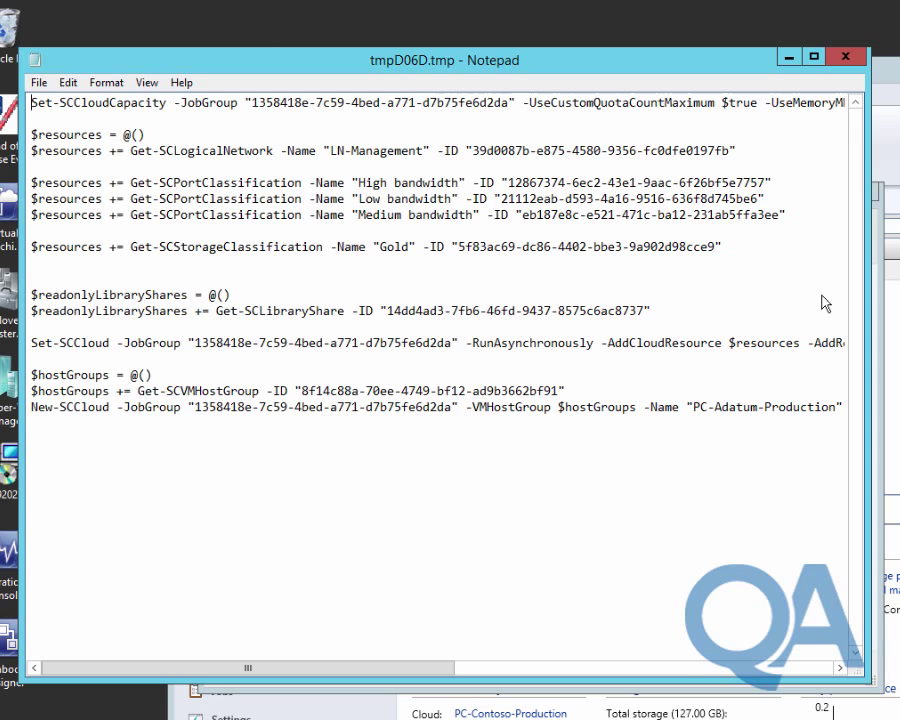
pyautogui.click(38, 82)
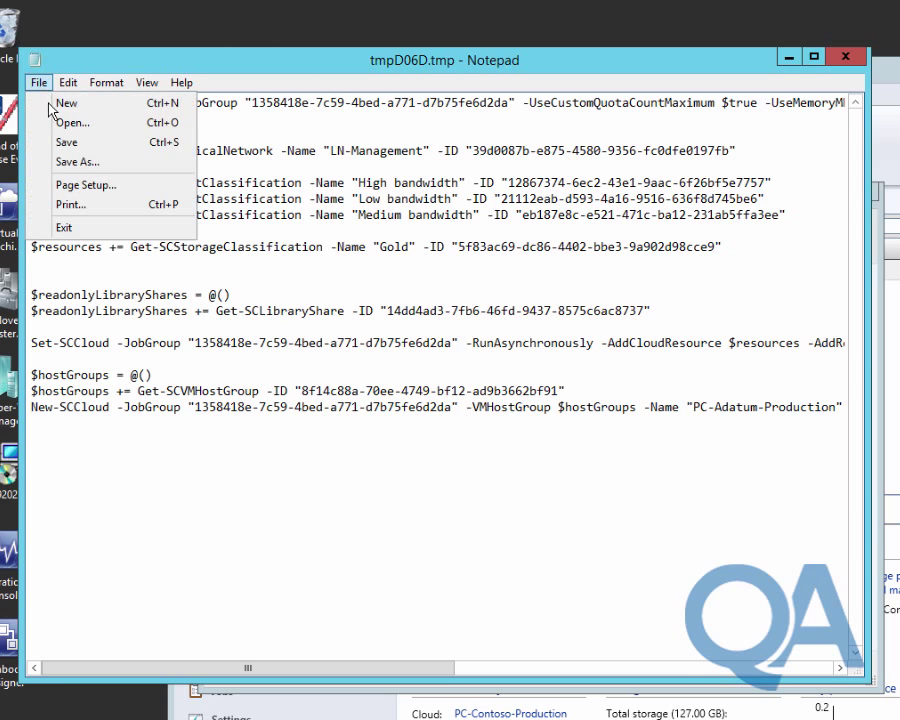
pyautogui.click(70, 163)
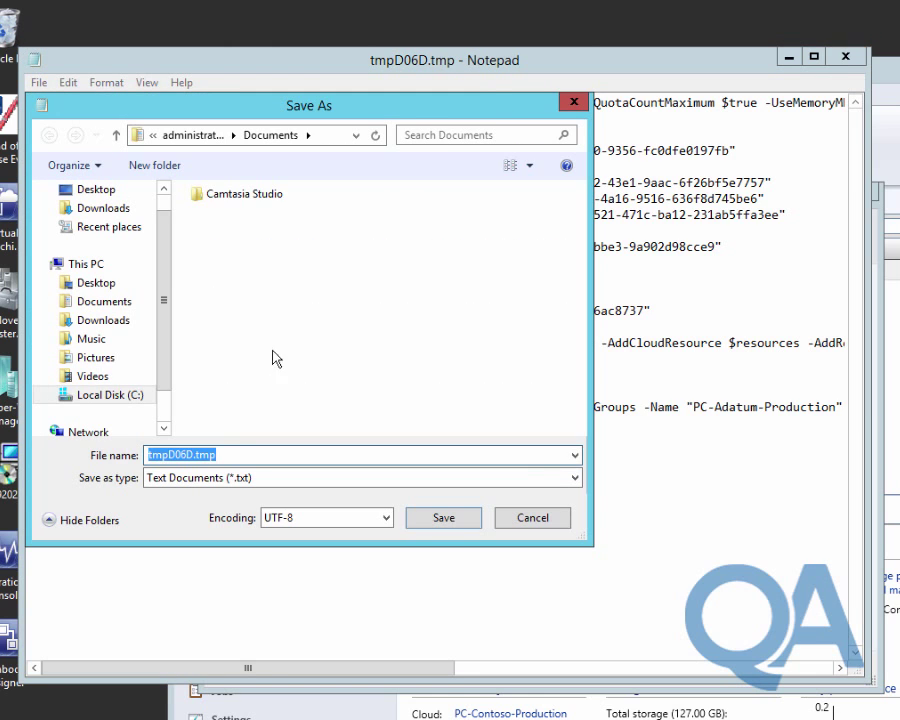
pyautogui.click(117, 396)
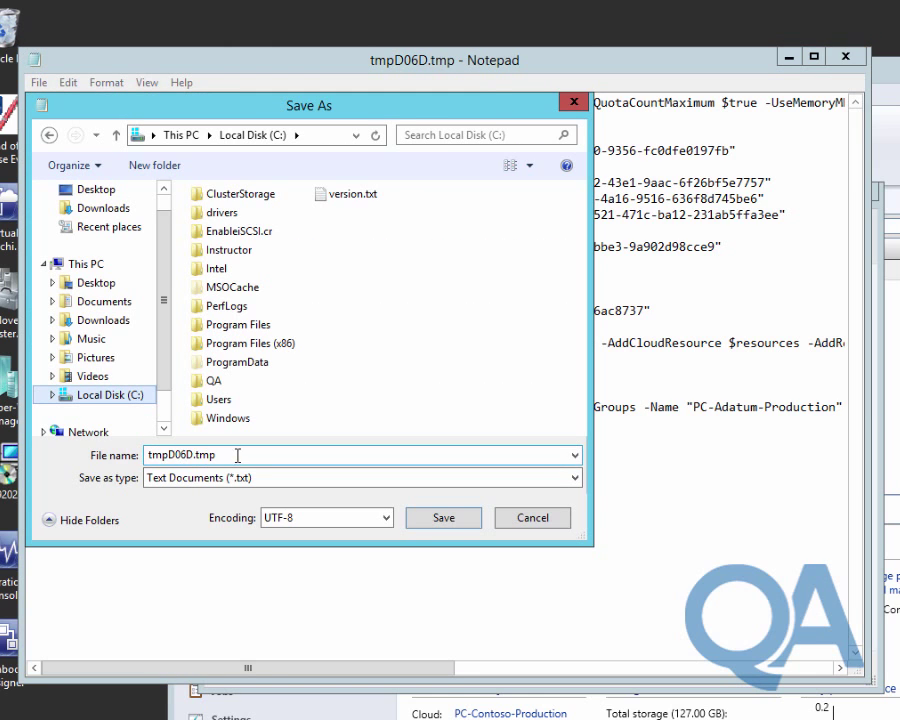
pyautogui.write('Crea')
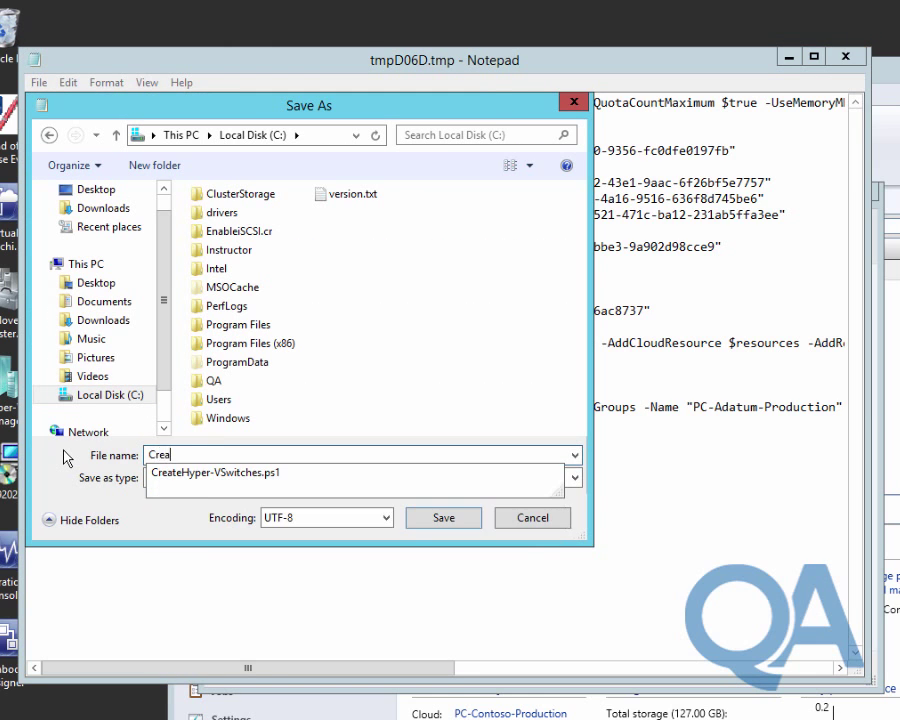
pyautogui.write('te-')
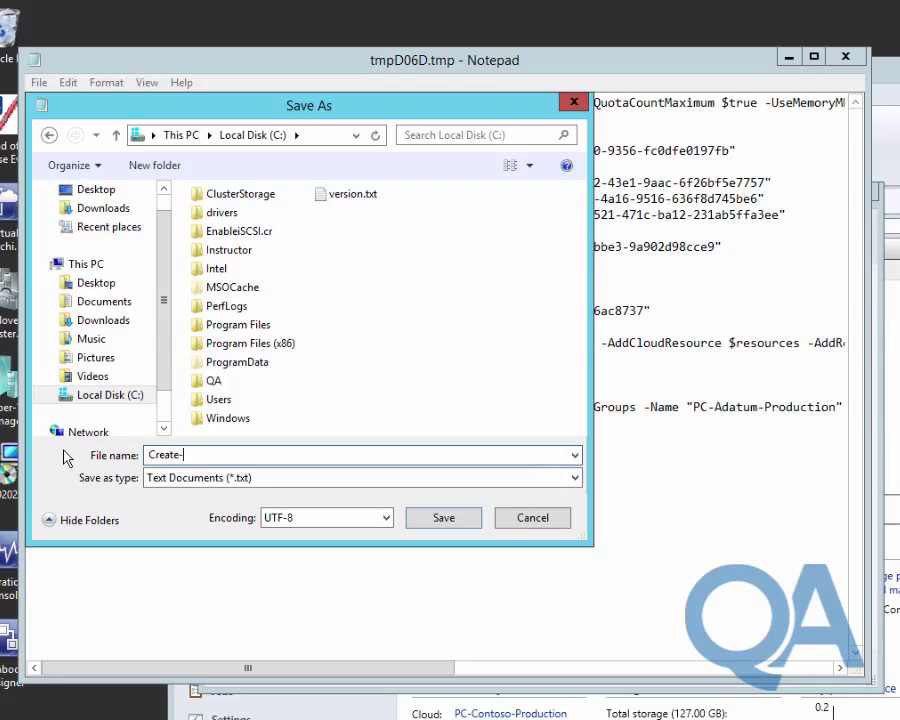
pyautogui.write('PrivateCloud.ps1')
pyautogui.press('Tab')
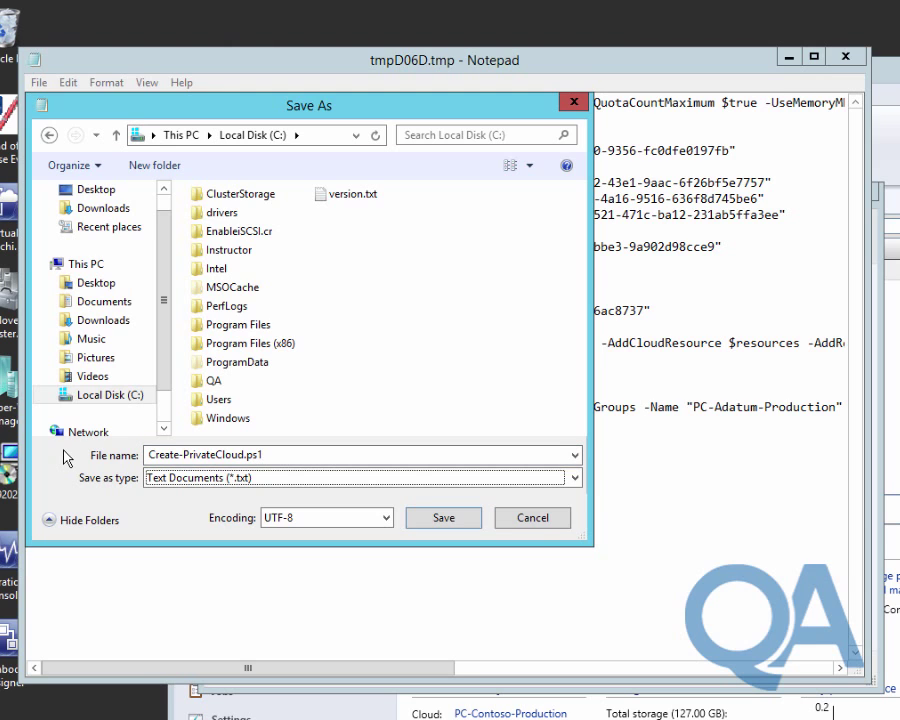
pyautogui.hotkey('alt', 'Down')
pyautogui.press('Down')
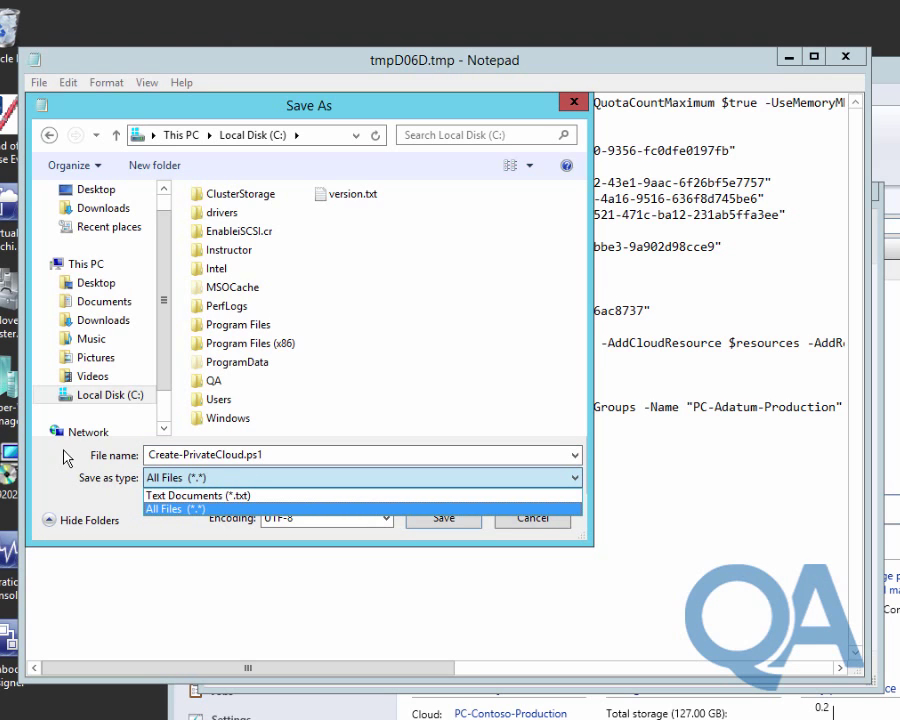
pyautogui.press('Return')
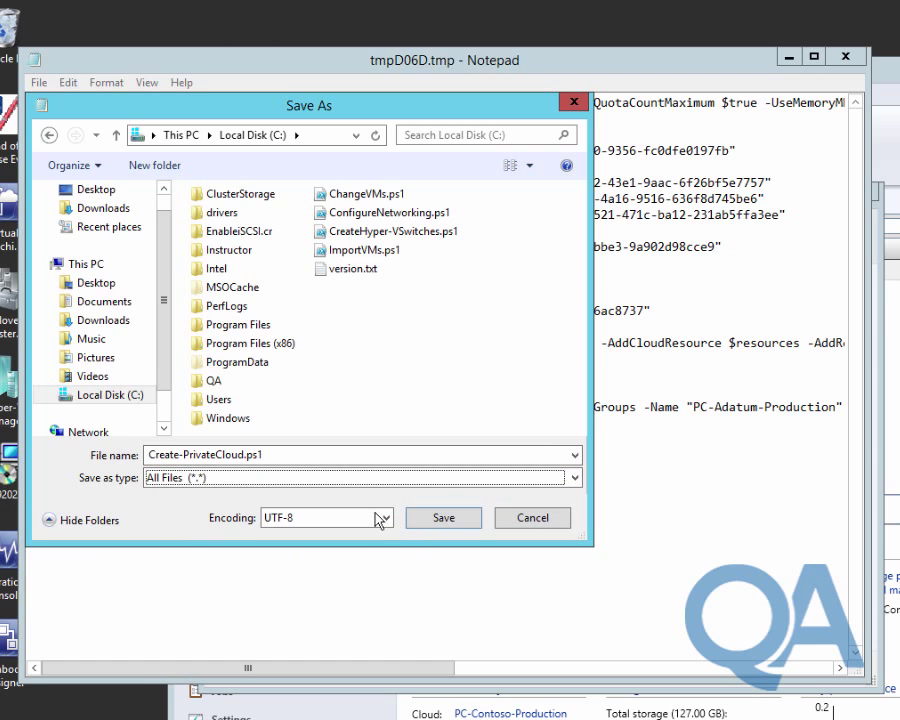
pyautogui.click(443, 518)
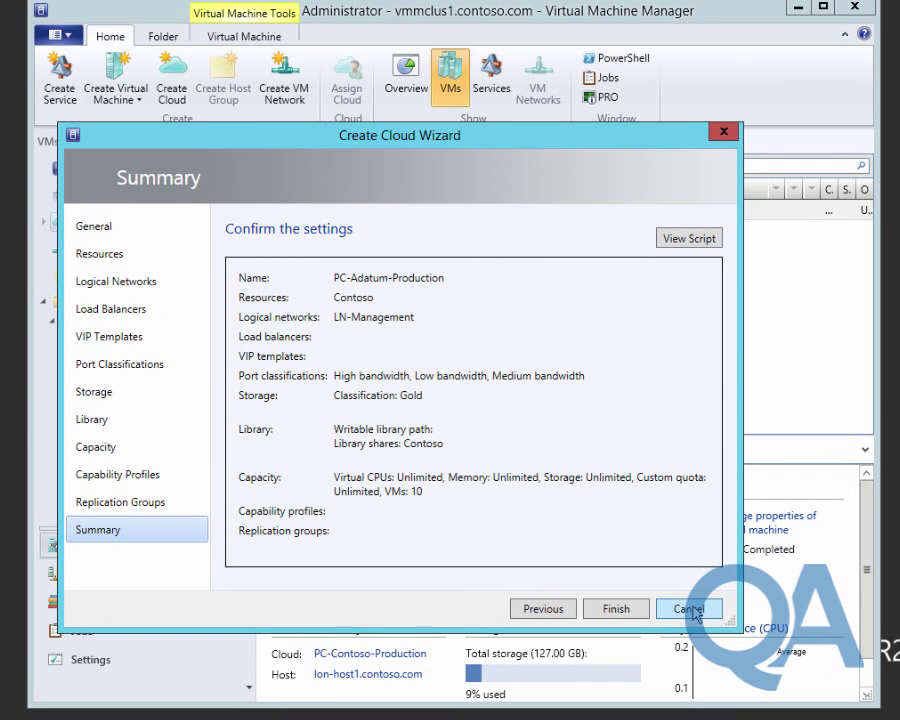
# Step: Cancel the cloud creation wizard and discard the entered information
pyautogui.click(689, 609)
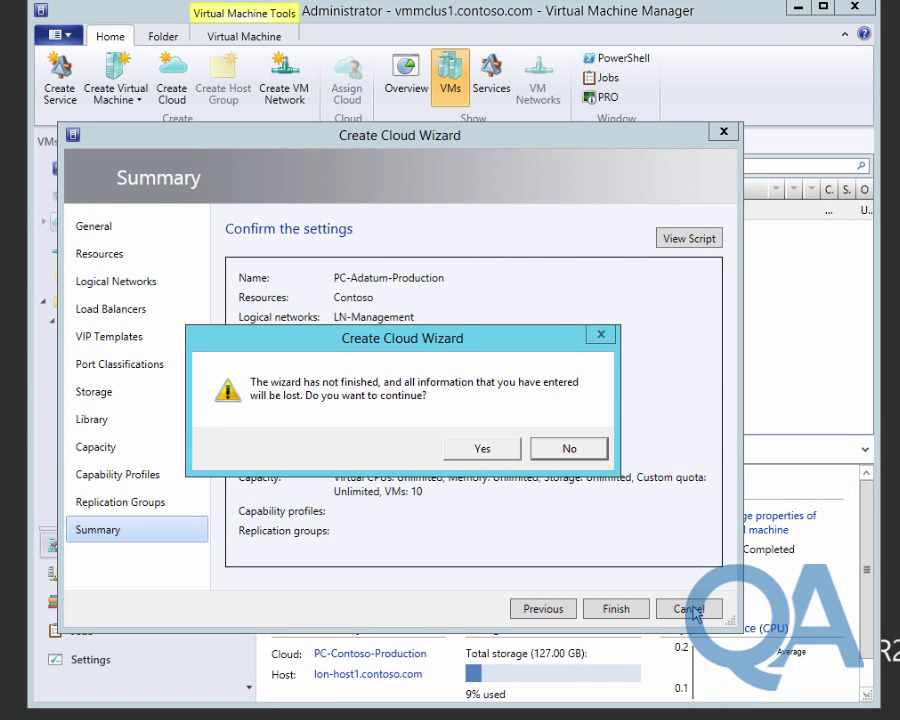
pyautogui.click(467, 455)
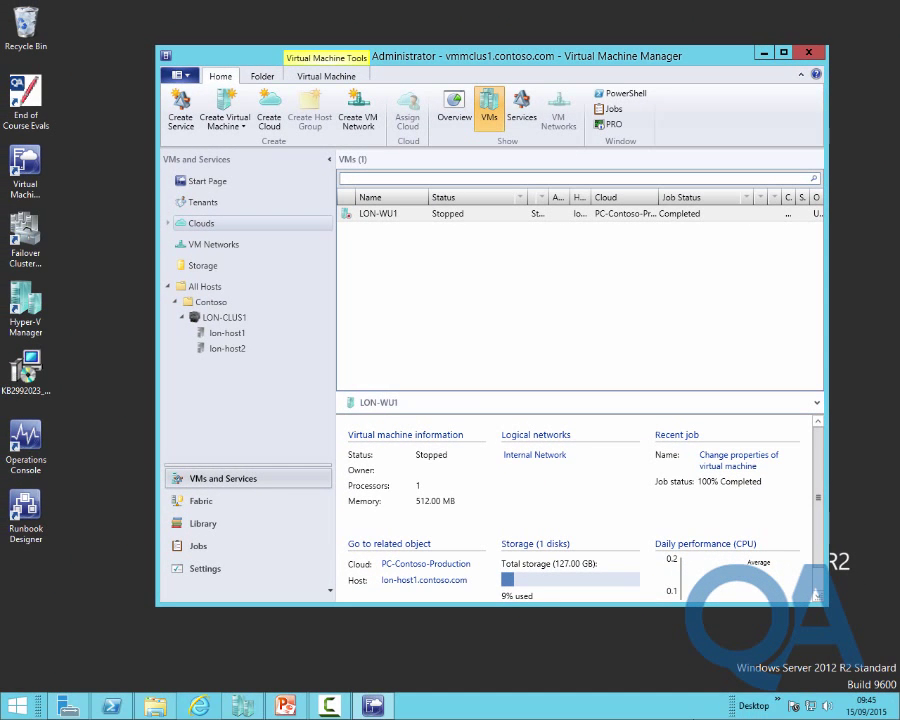
# Step: Open Create-PrivateCloud.ps1 from Local Disk (C:) for editing in Windows PowerShell ISE and close the Commands pane
pyautogui.click(152, 712)
pyautogui.click(262, 404)
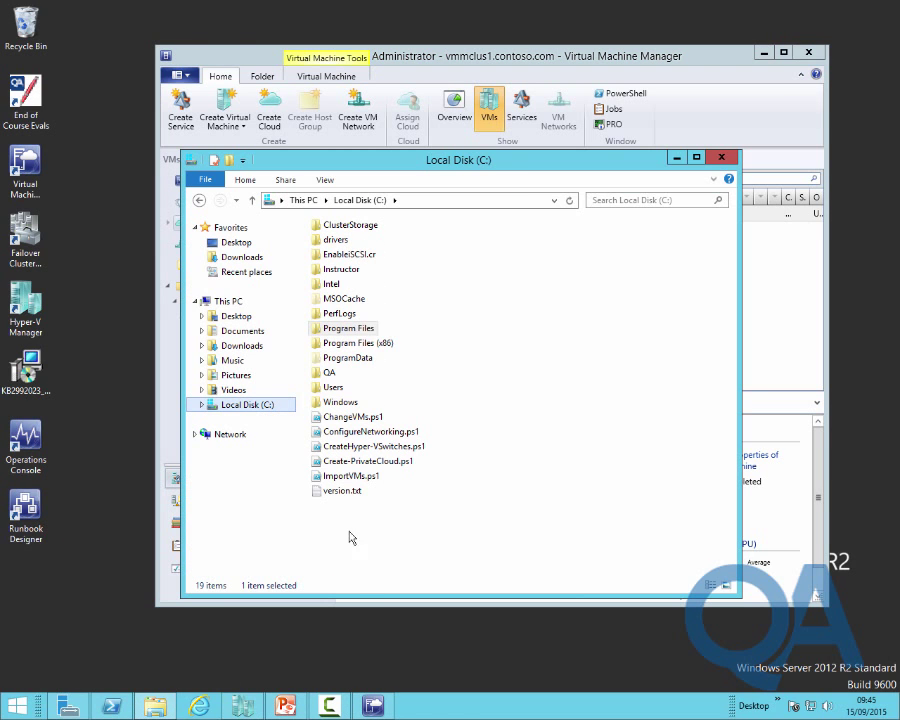
pyautogui.click(370, 461)
pyautogui.rightClick(372, 462)
pyautogui.click(406, 502)
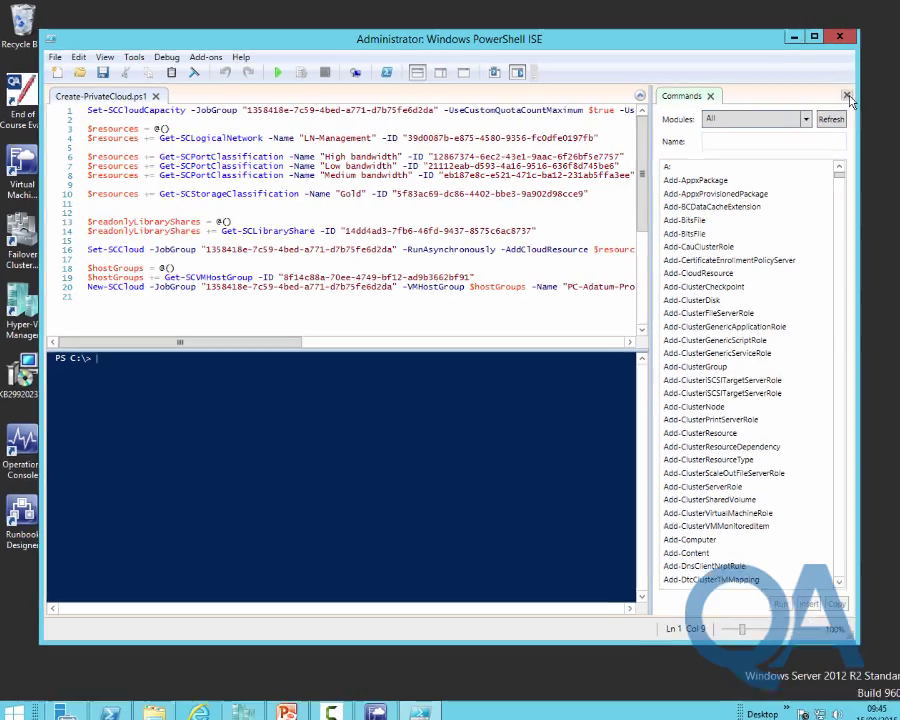
pyautogui.click(848, 97)
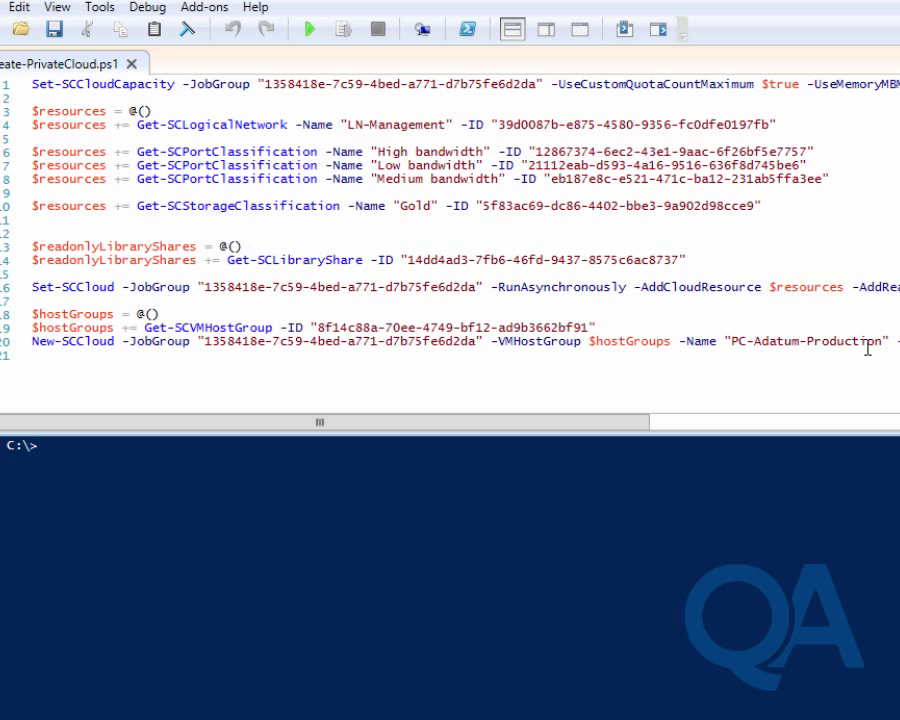
# Step: Insert a first script line defining $JobGroupID = [GUID]::NewGuid().ToString(), followed by a blank line
pyautogui.click(27, 80)
pyautogui.press('Return')
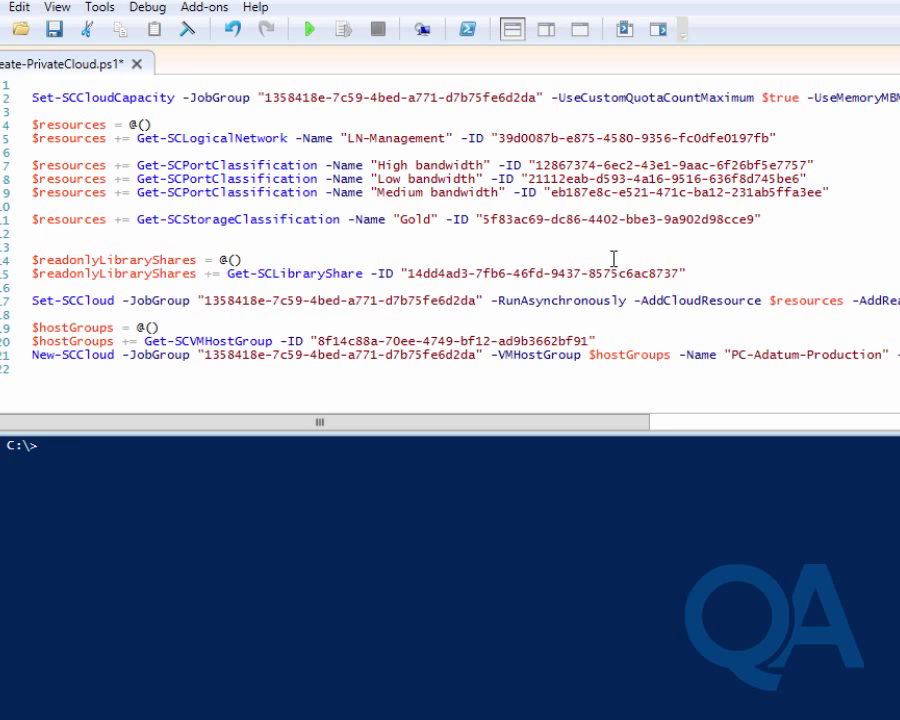
pyautogui.write('$Job')
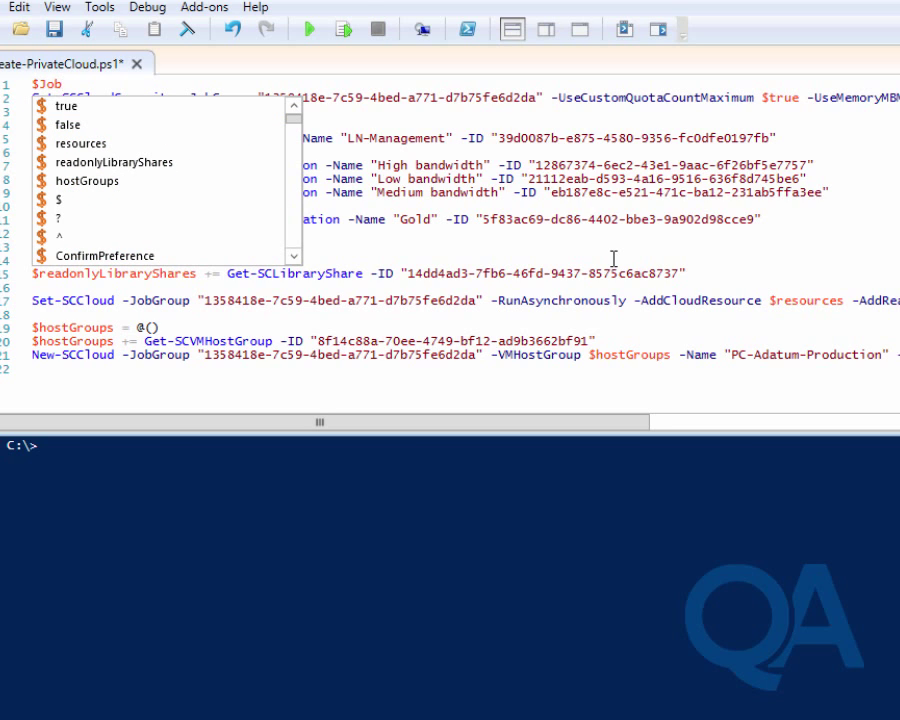
pyautogui.write('GroupID = ')
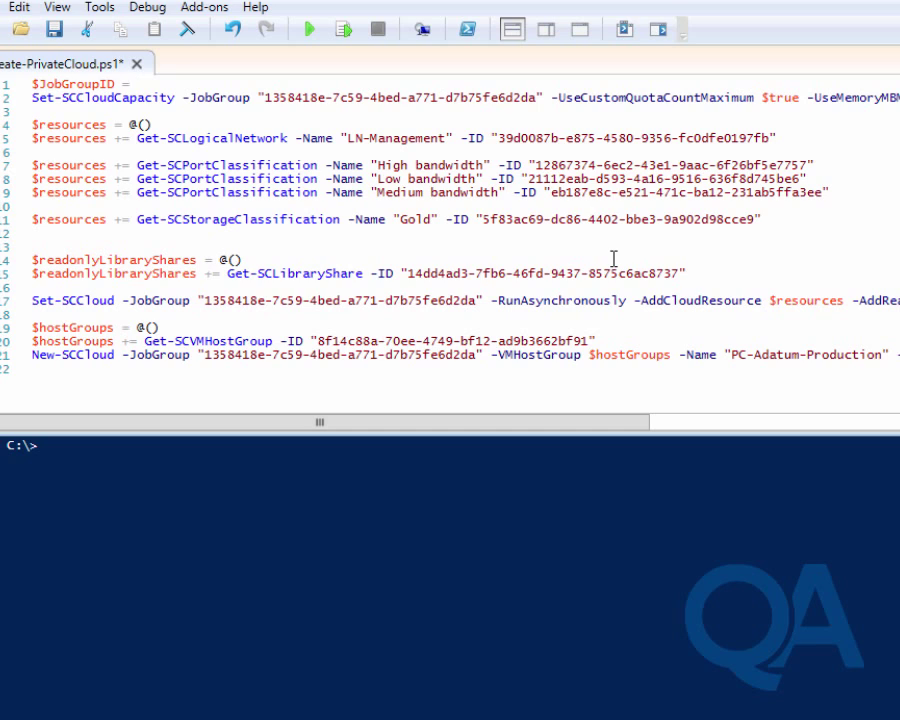
pyautogui.write('[GUID]::')
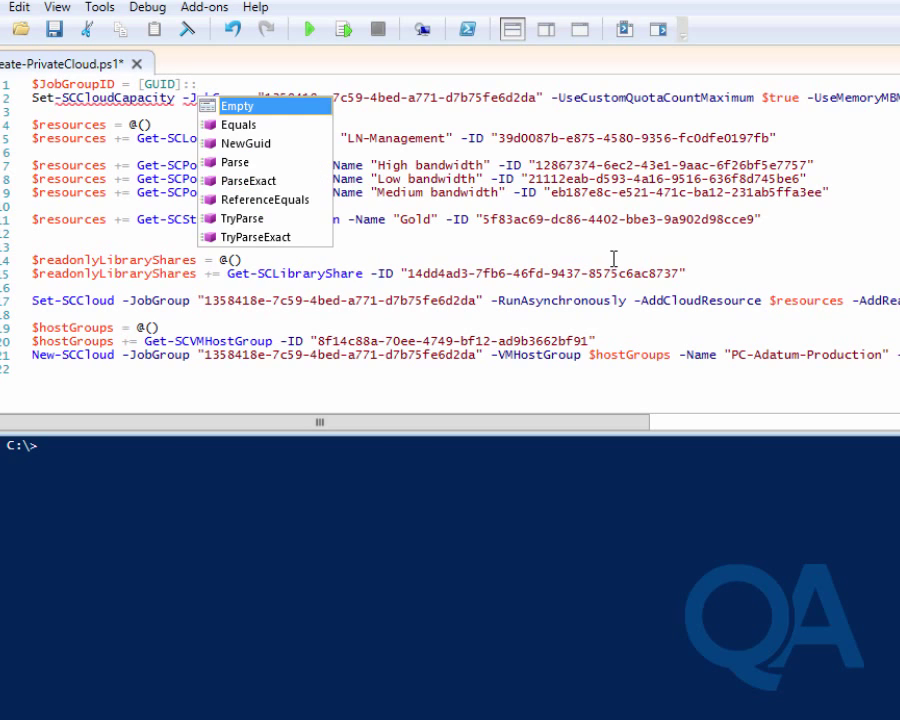
pyautogui.write('New')
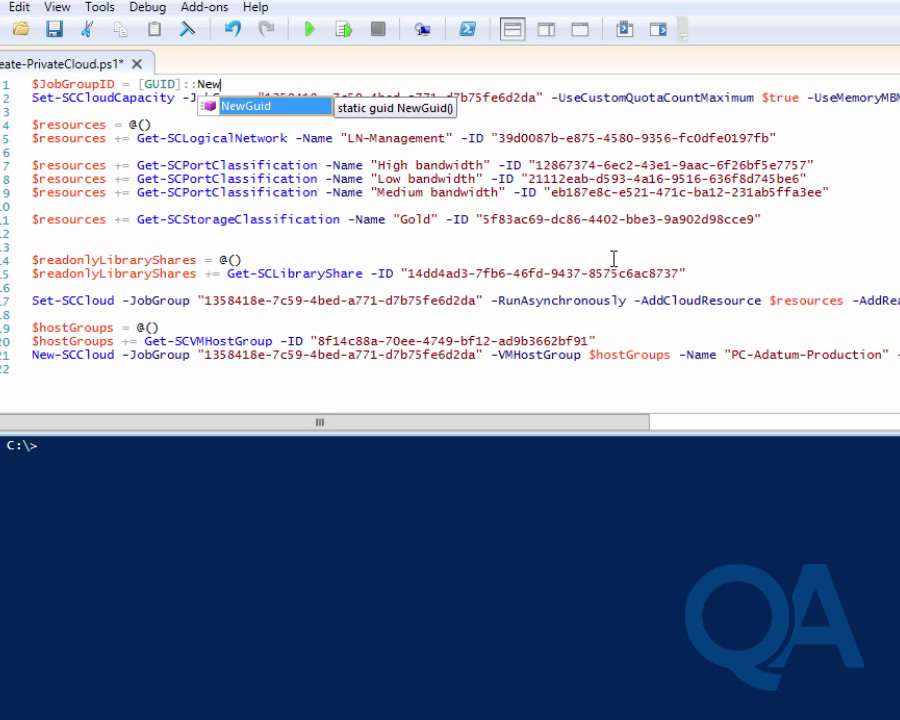
pyautogui.write('Guid(')
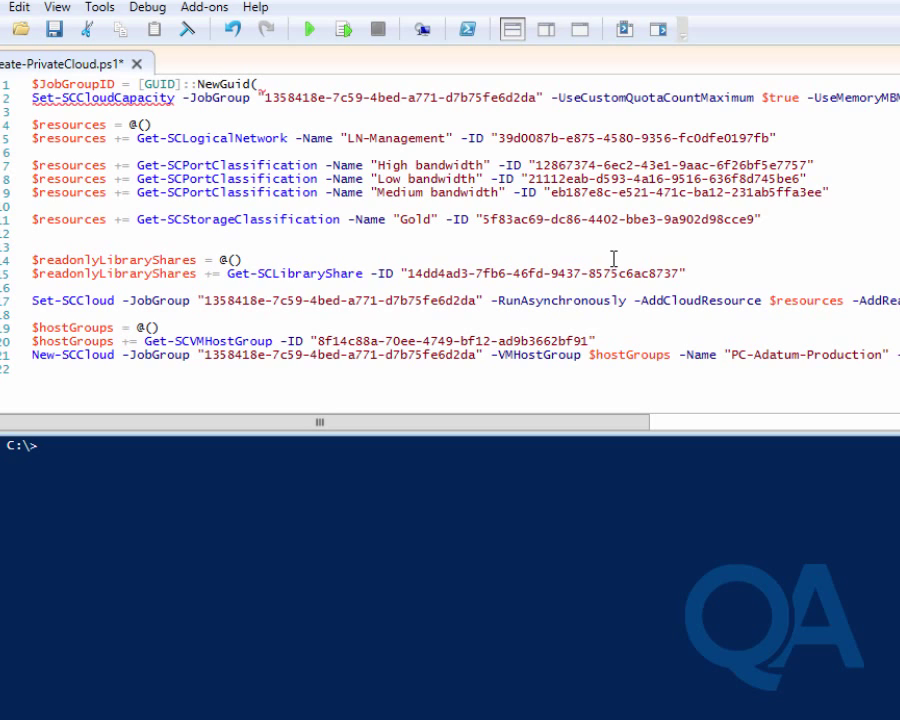
pyautogui.write(').T')
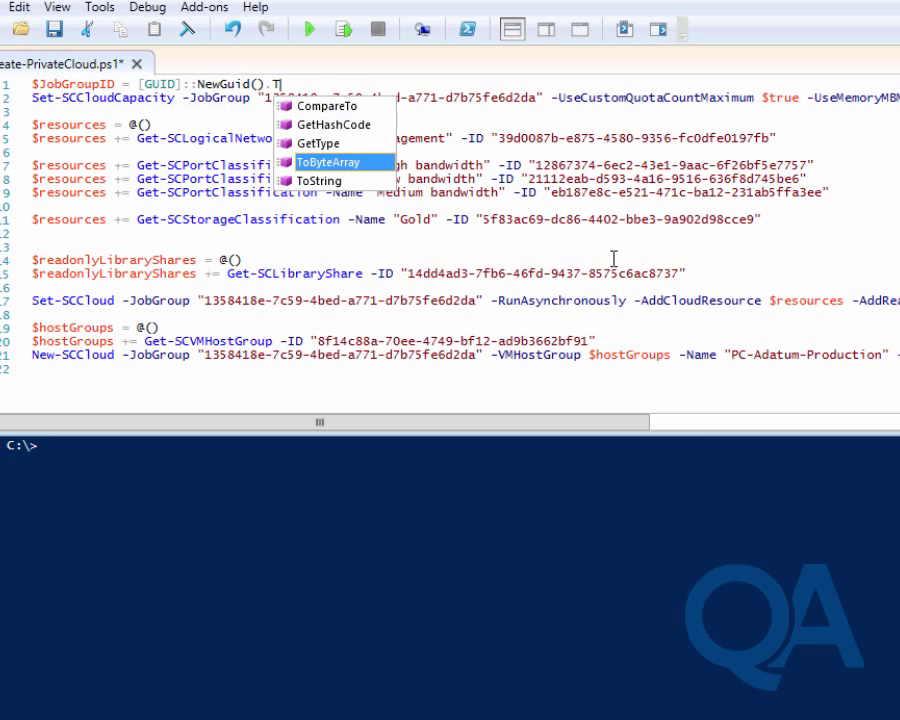
pyautogui.press('Down')
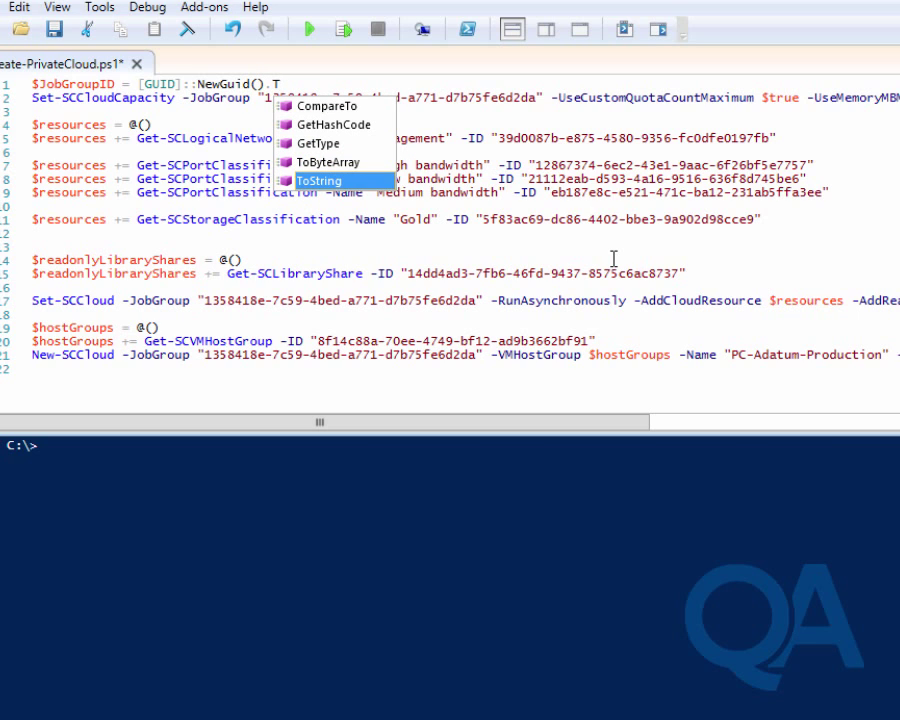
pyautogui.press('Escape')
pyautogui.write('oString()')
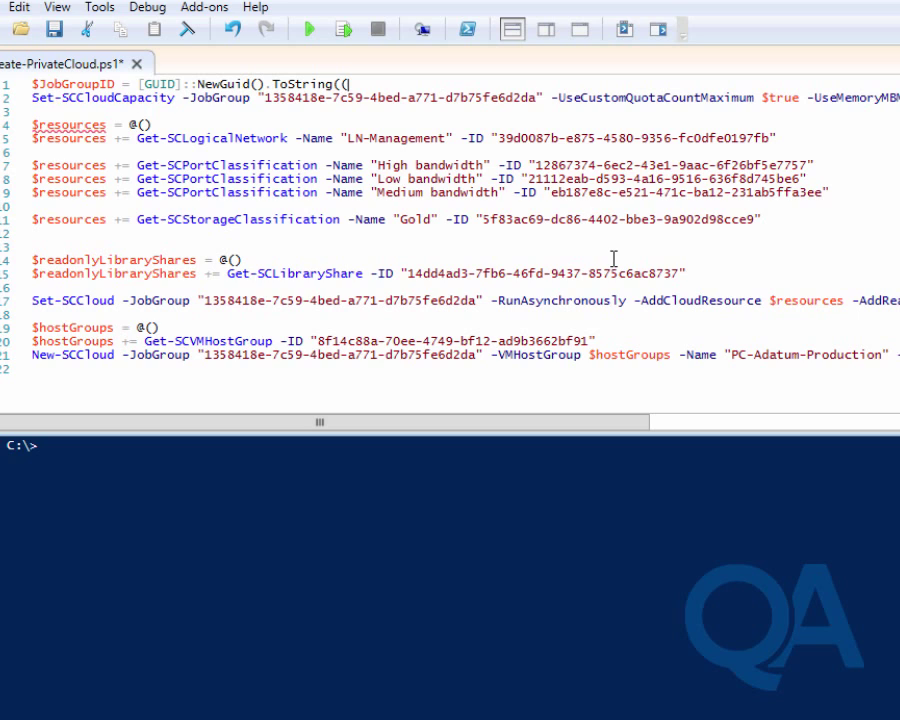
pyautogui.write(')')
pyautogui.press('Return')
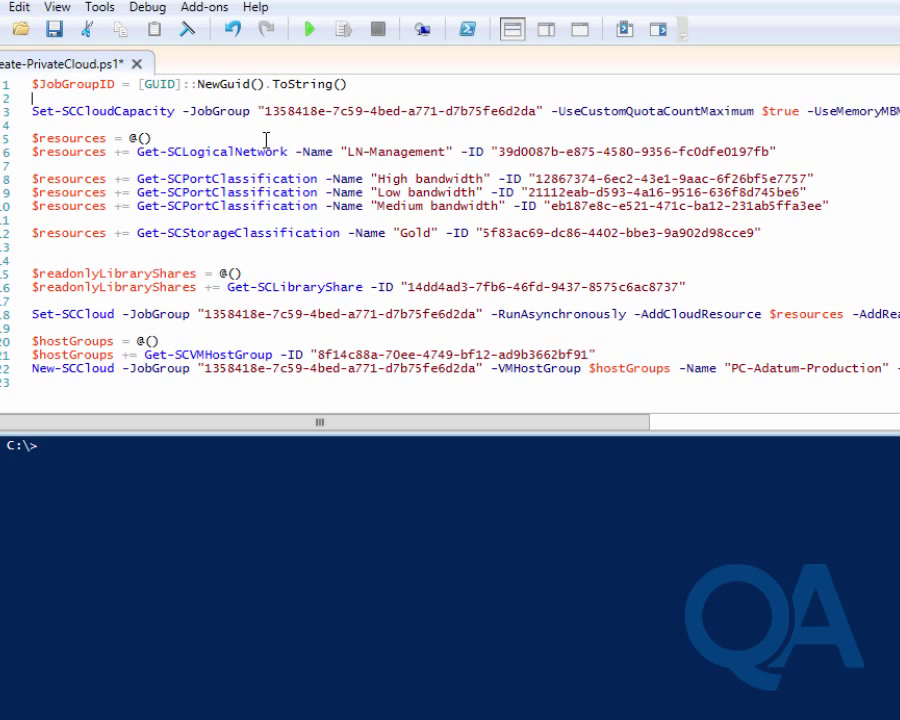
# Step: Replace the hard-coded JobGroup ID in the Set-SCCloudCapacity command with the $JobGroupID variable
pyautogui.moveTo(260, 111); pyautogui.dragTo(543, 111)
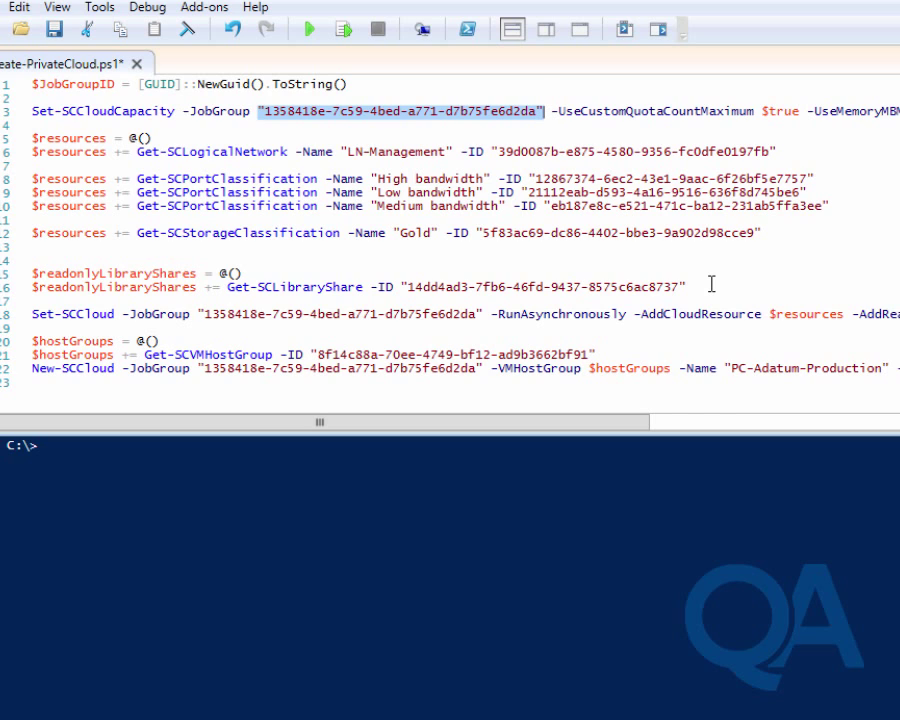
pyautogui.write('$jo')
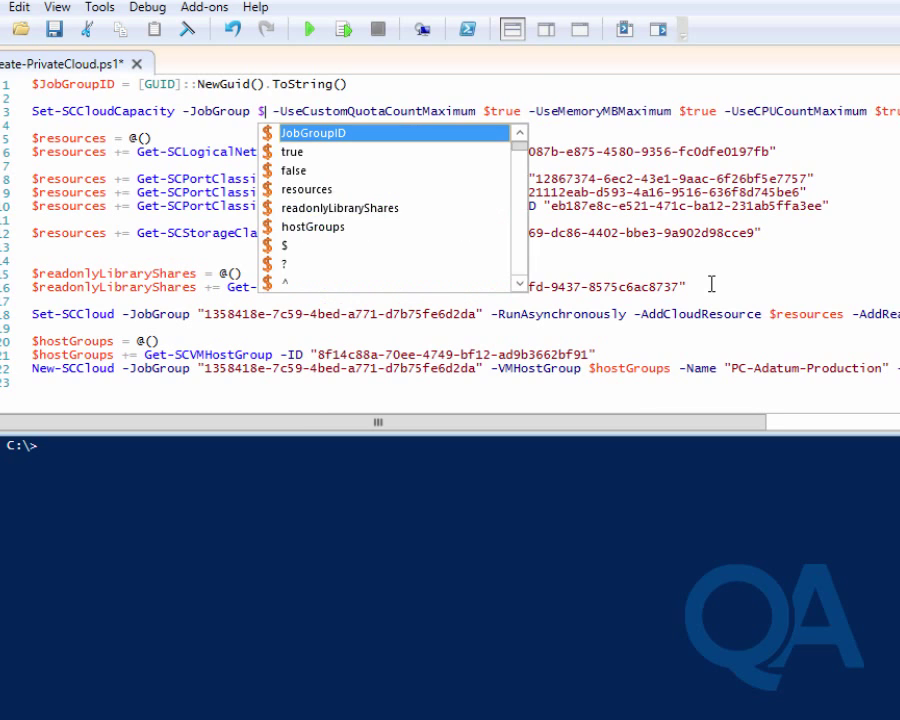
pyautogui.press('BackSpace')
pyautogui.press('BackSpace')
pyautogui.write('jo')
pyautogui.press('Tab')
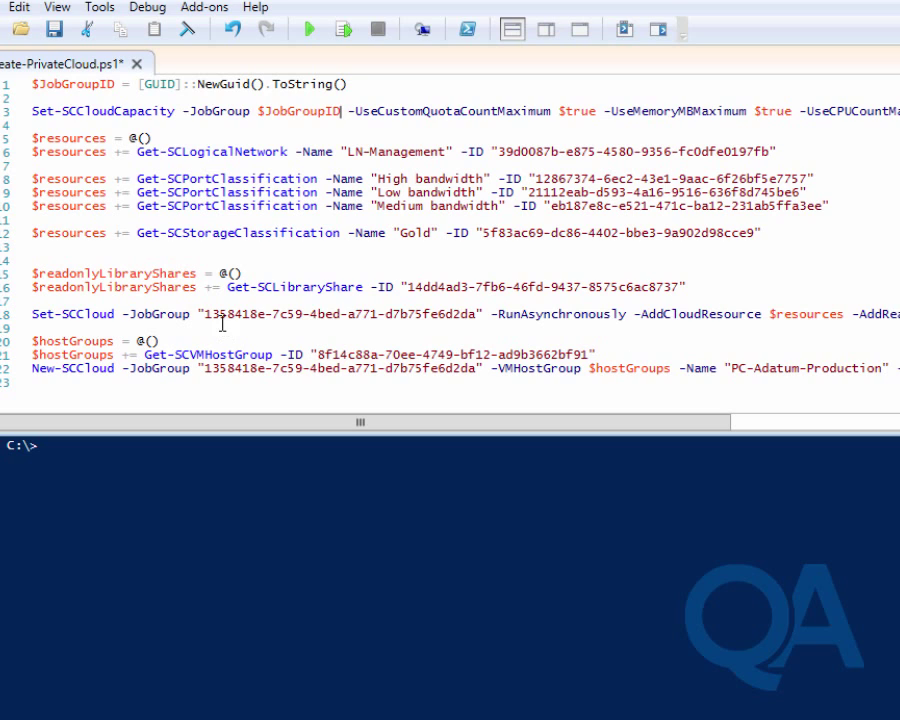
# Step: Replace the hard-coded JobGroup IDs in the Set-SCCloud and New-SCCloud commands with $JobGroupID
pyautogui.moveTo(196, 318); pyautogui.dragTo(486, 314)
pyautogui.write('$j')
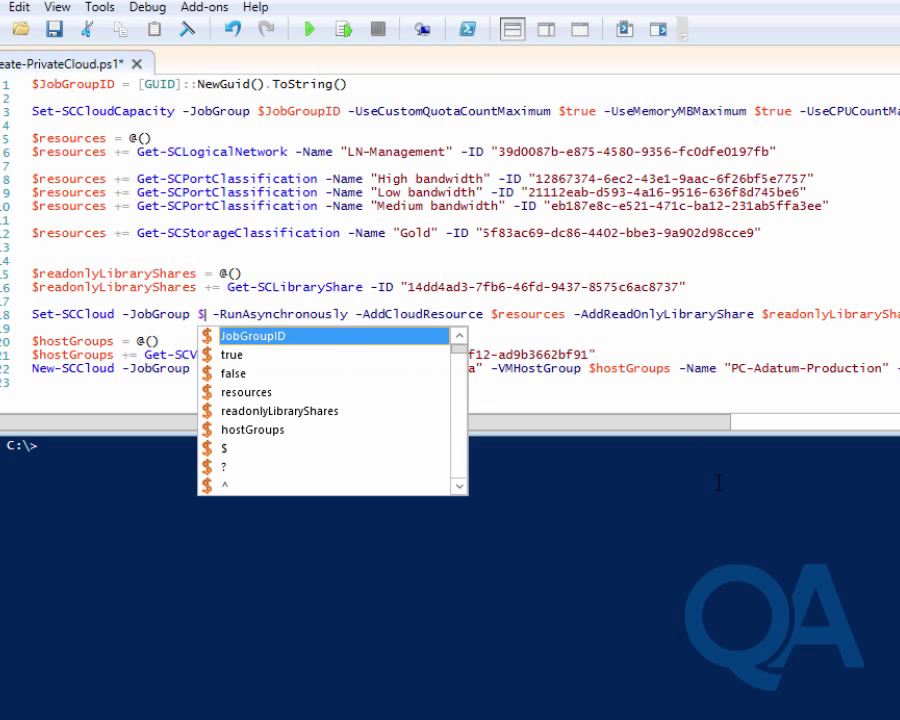
pyautogui.press('Tab')
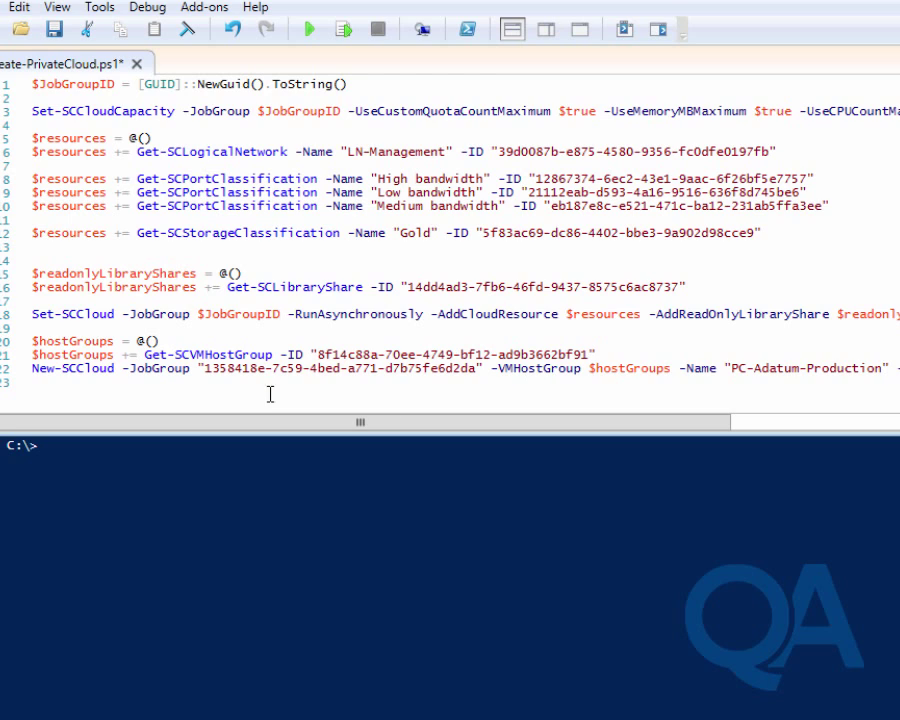
pyautogui.moveTo(197, 368); pyautogui.dragTo(484, 372)
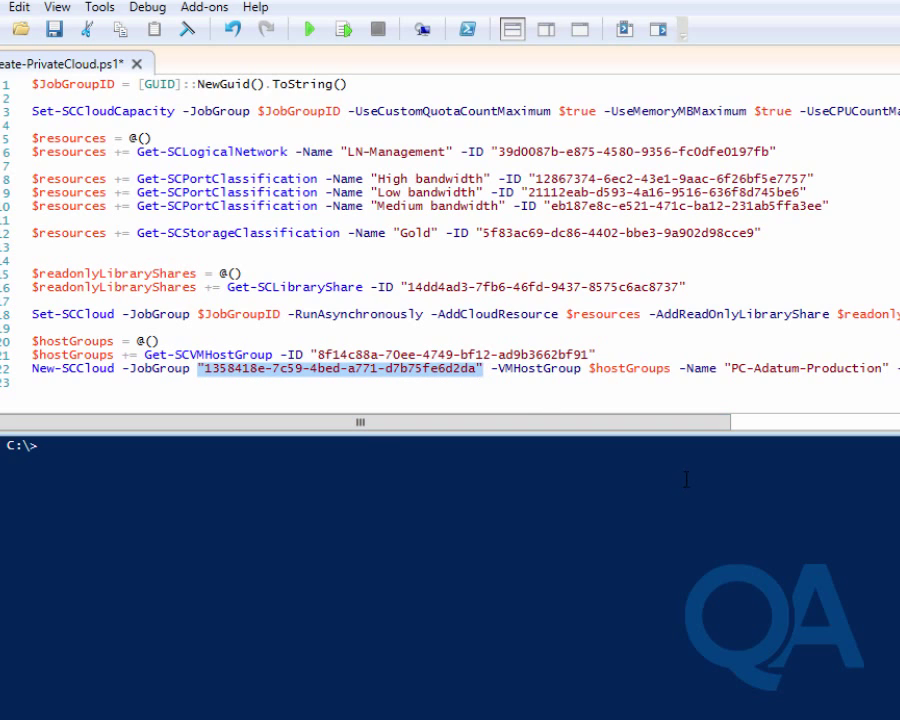
pyautogui.write('$J')
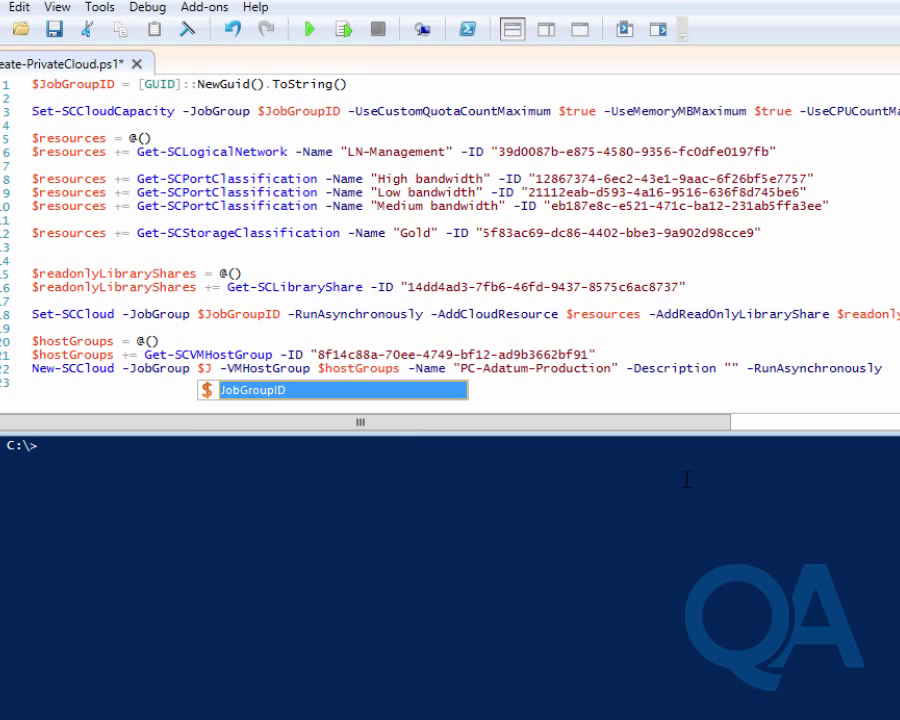
pyautogui.press('Tab')
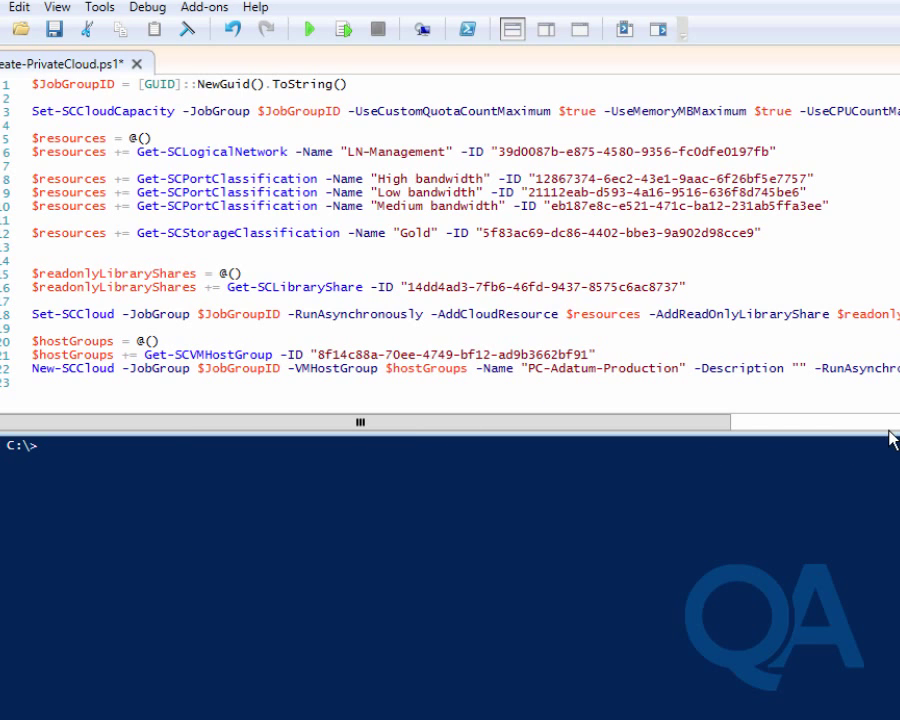
# Step: Check the ends of the script's long lines and save Create-PrivateCloud.ps1
pyautogui.moveTo(697, 425); pyautogui.dragTo(899, 424)
pyautogui.hscroll(-10, 870, 408)
pyautogui.click(54, 31)
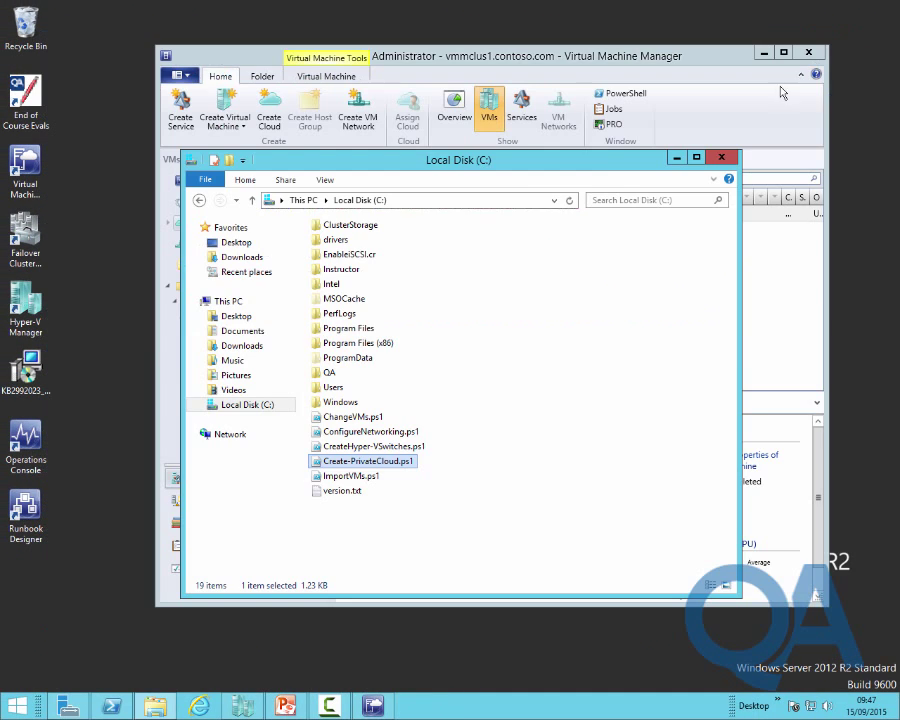
# Step: Minimize the Local Disk (C:) window, open a PowerShell session from Virtual Machine Manager and set its location to c:\
pyautogui.click(677, 158)
pyautogui.click(624, 94)
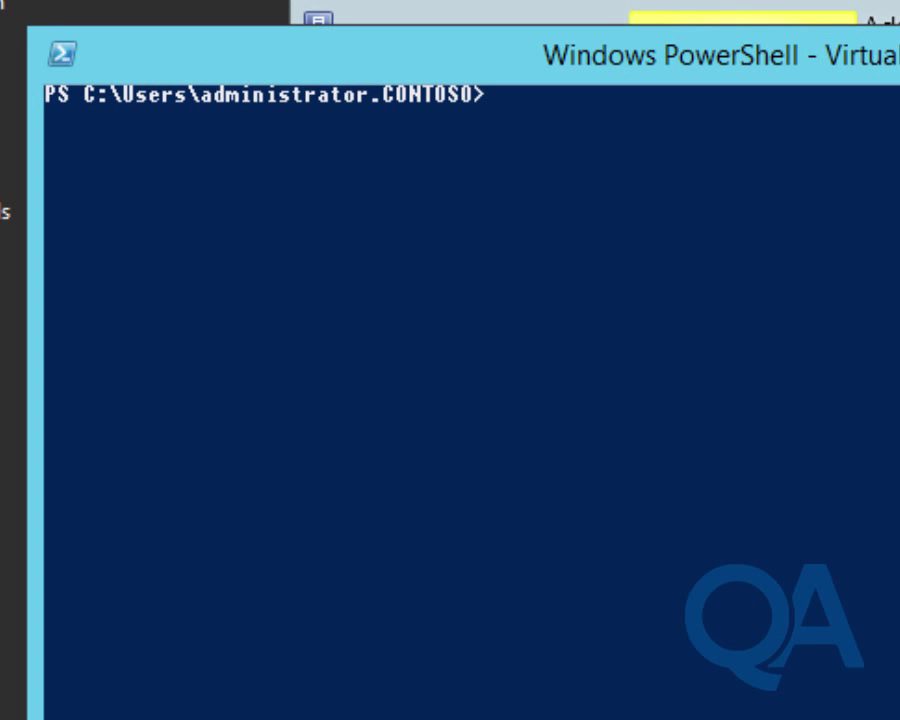
pyautogui.write('set-locat')
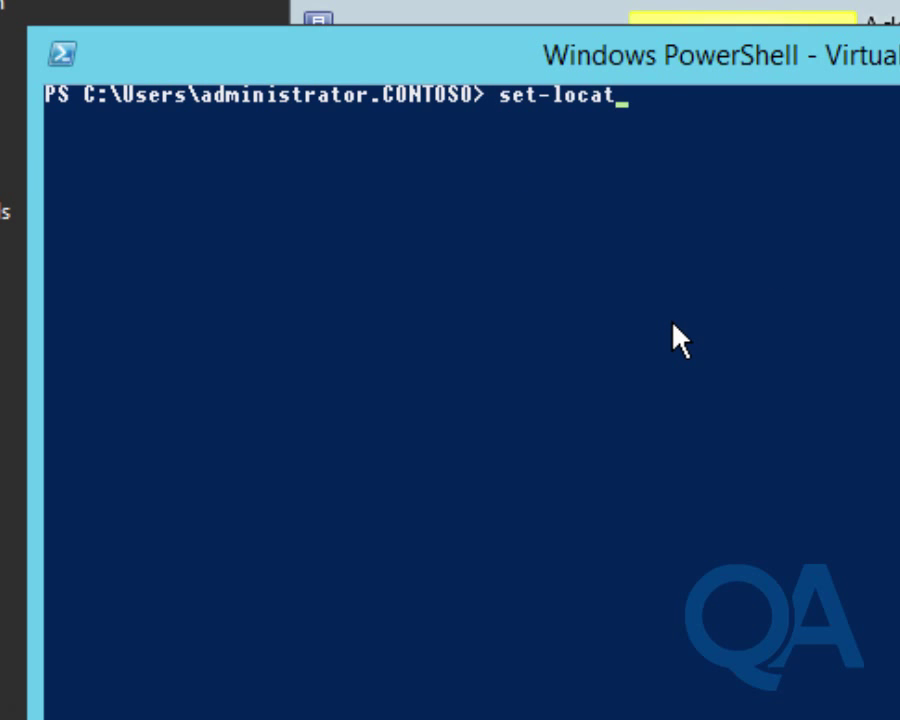
pyautogui.write('ion c:\\')
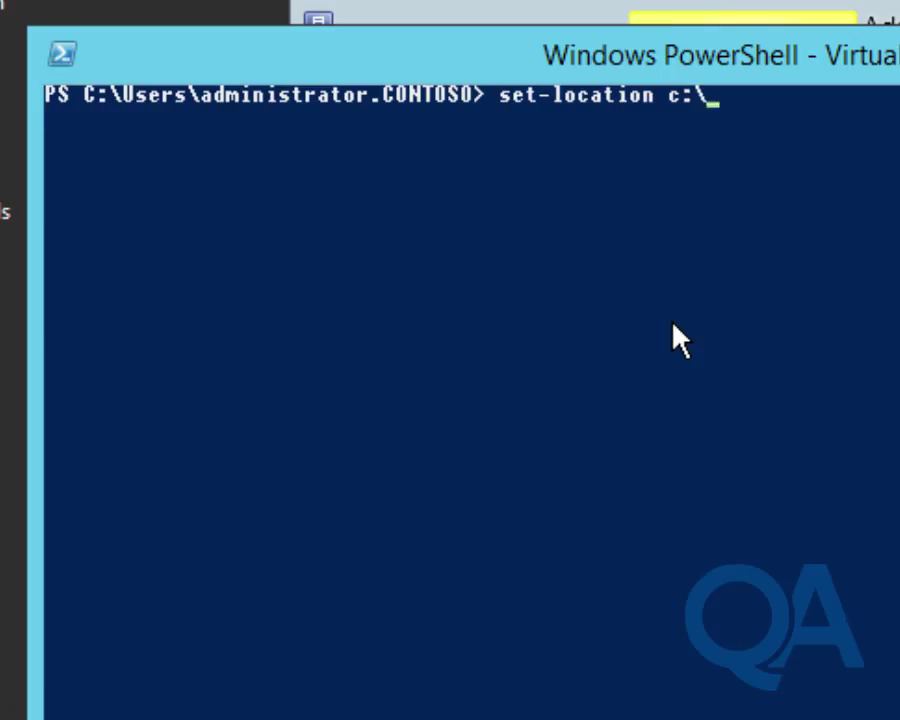
pyautogui.press('Return')
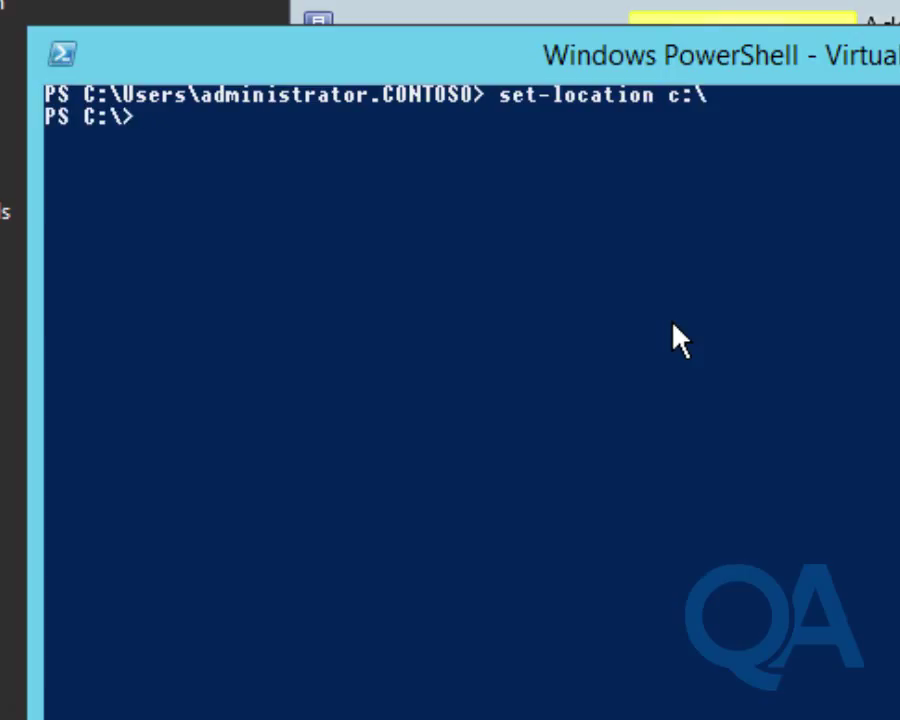
# Step: Run the .\Create-PrivateCloud.ps1 script in the PowerShell session
pyautogui.write('.\\cre')
pyautogui.press('Tab')
pyautogui.press('Tab')
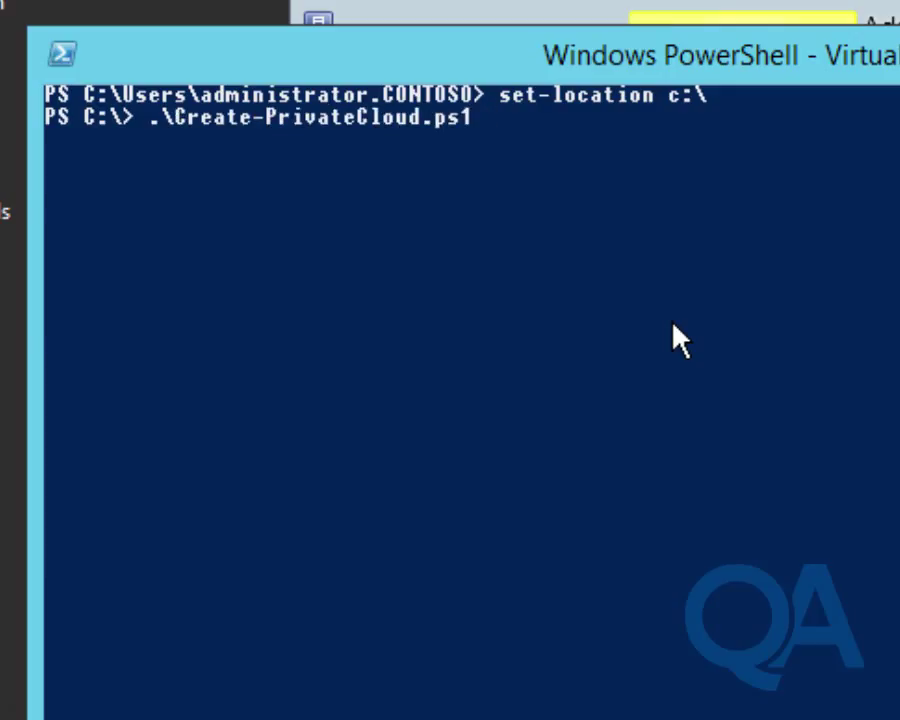
pyautogui.press('Return')
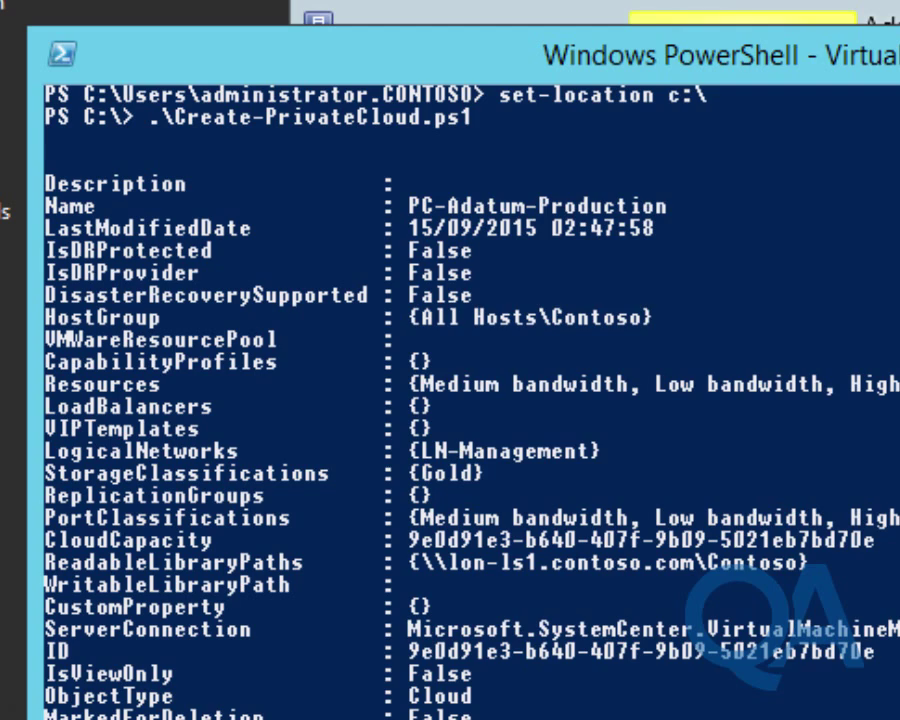
# Step: Switch to Virtual Machine Manager, expand Clouds and review the virtual machines under PC-Adatum-Production, PC-Contoso-Production and all clouds
pyautogui.hotkey('alt', 'Tab')
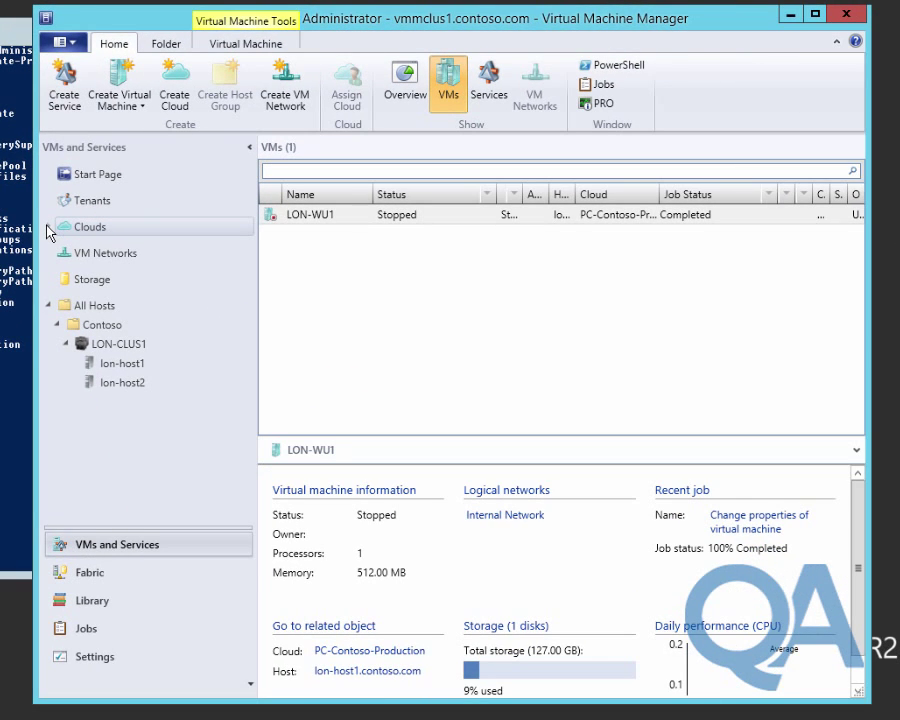
pyautogui.click(48, 228)
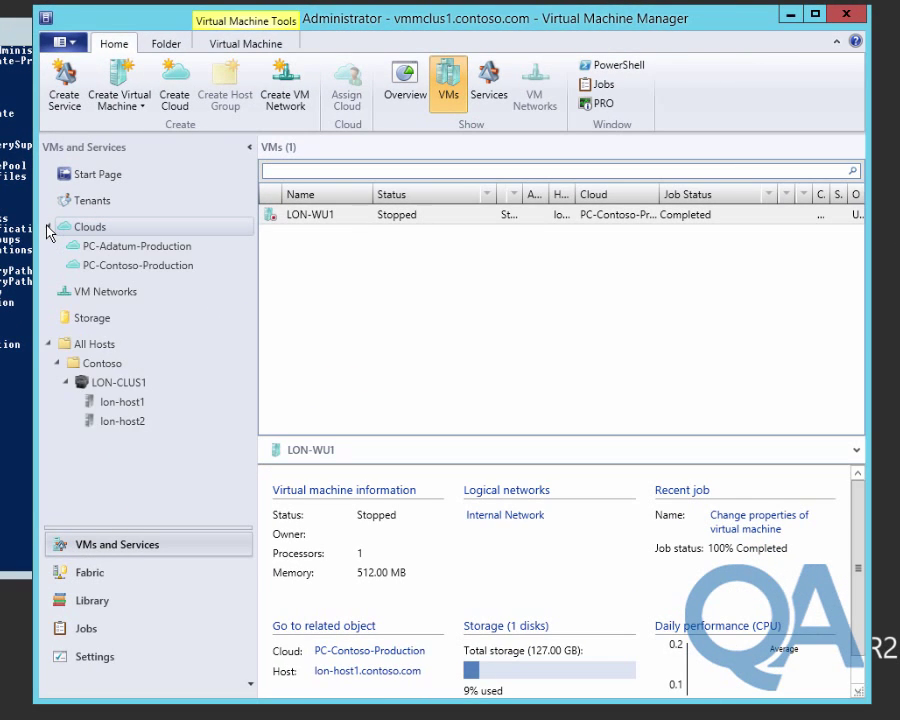
pyautogui.click(140, 248)
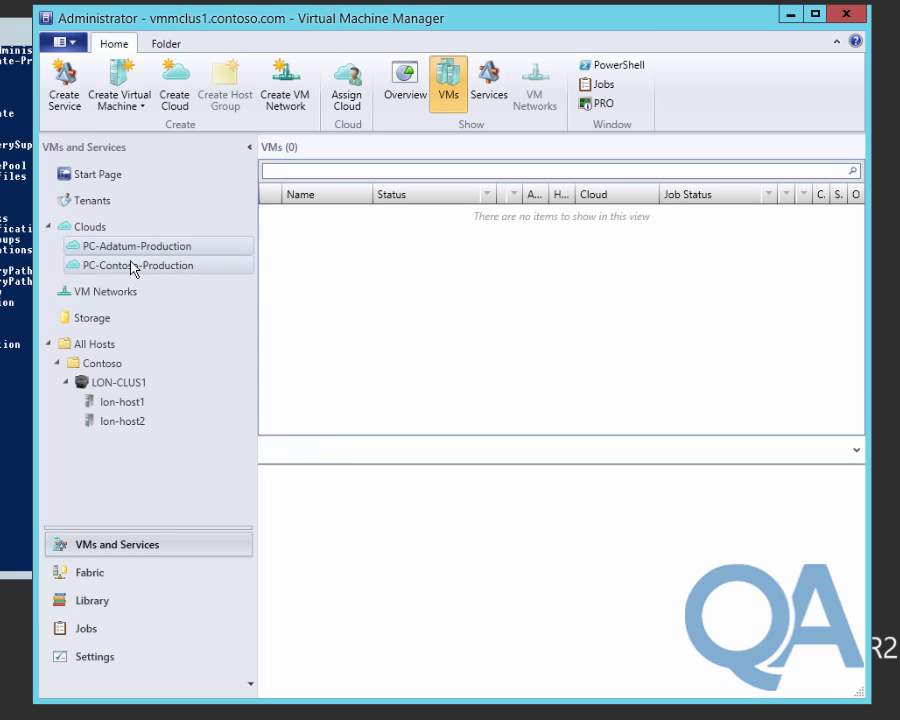
pyautogui.click(131, 266)
pyautogui.click(120, 248)
pyautogui.click(82, 229)
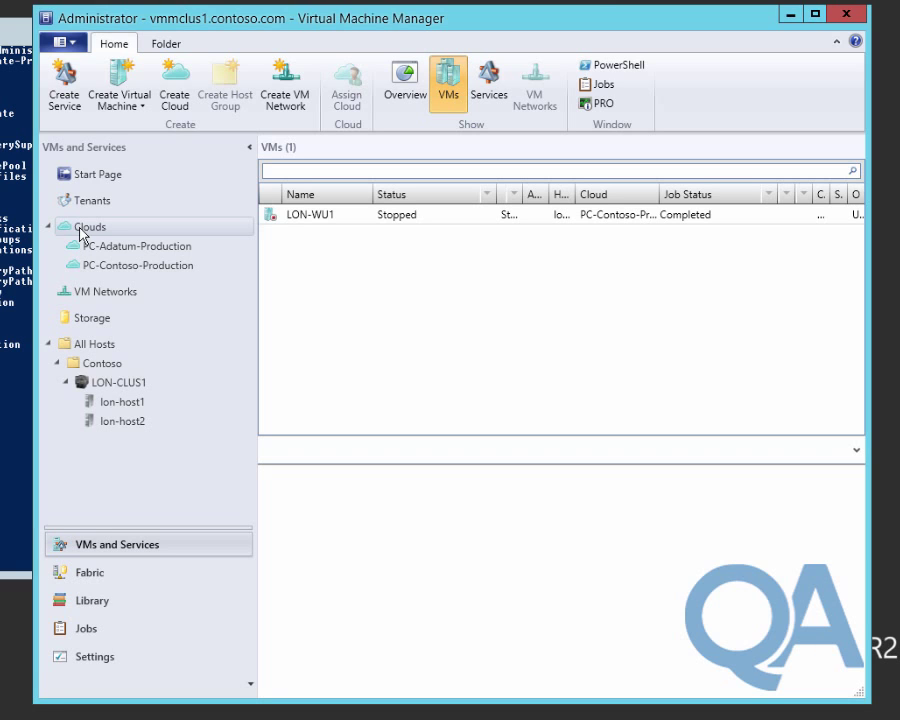
# Step: Start creating a user role from the Settings workspace and name it Contoso Fabric Administrators
pyautogui.click(82, 660)
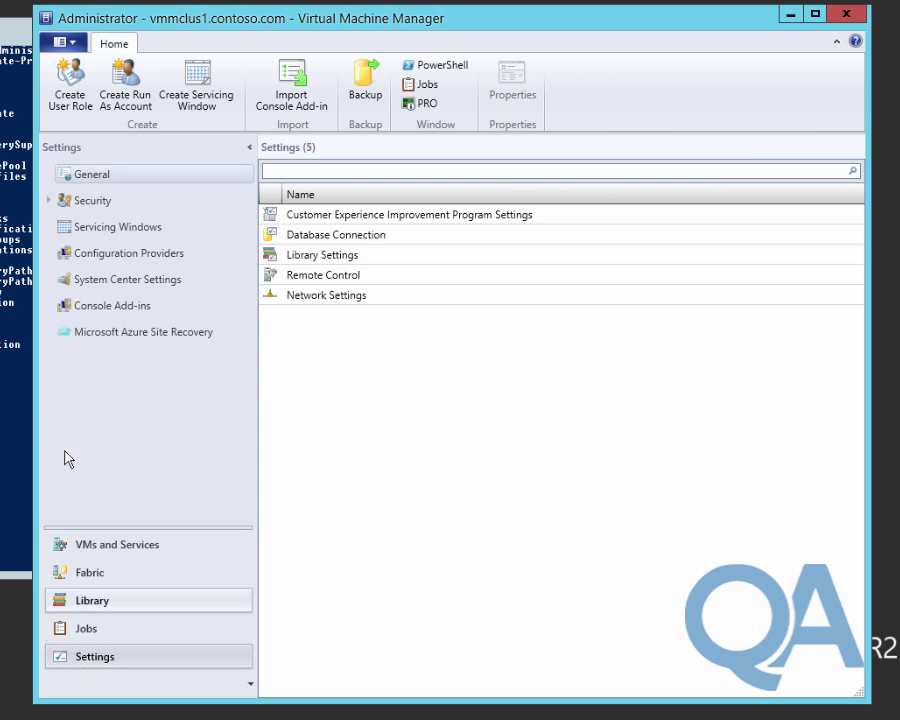
pyautogui.click(70, 100)
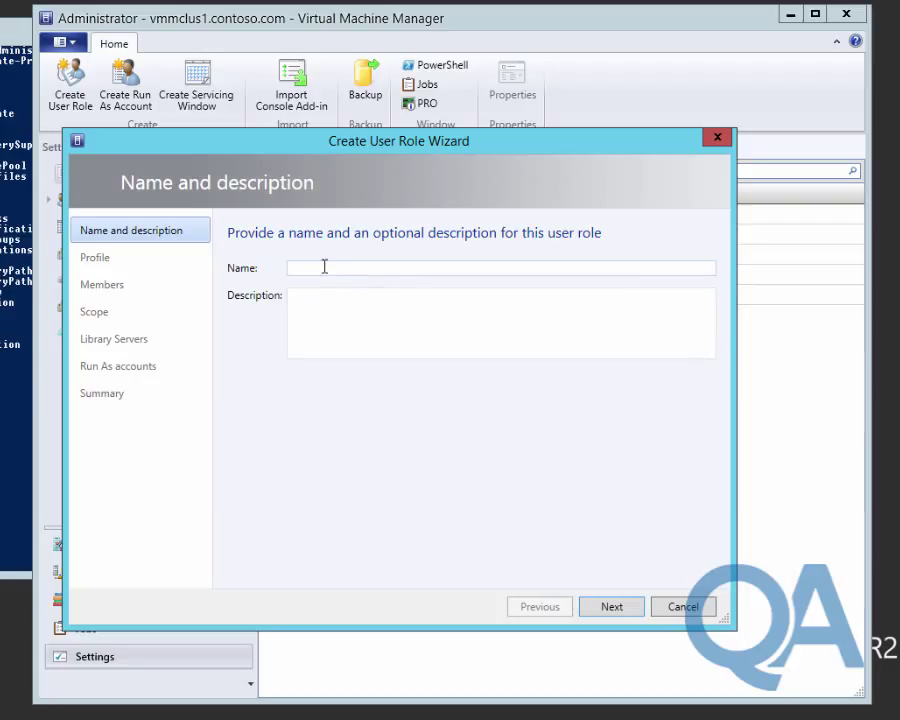
pyautogui.write('contoso')
pyautogui.press('Home')
pyautogui.press('Delete')
pyautogui.write('Contoso Fabric Administrators')
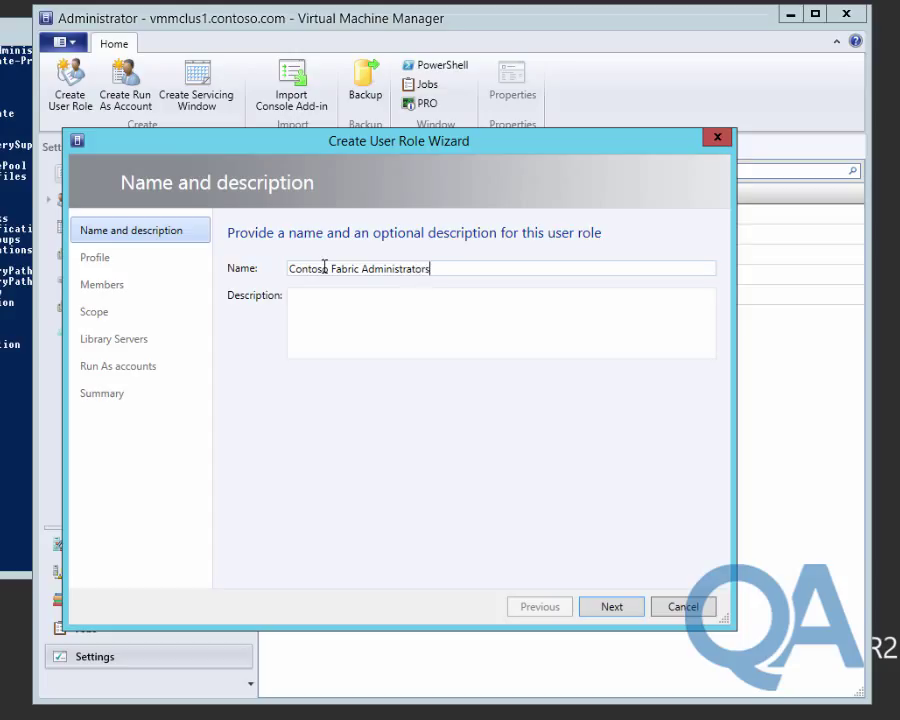
# Step: Keep the Fabric Administrator (Delegated Administrator) profile, add no members and proceed to the role's scope
pyautogui.click(628, 612)
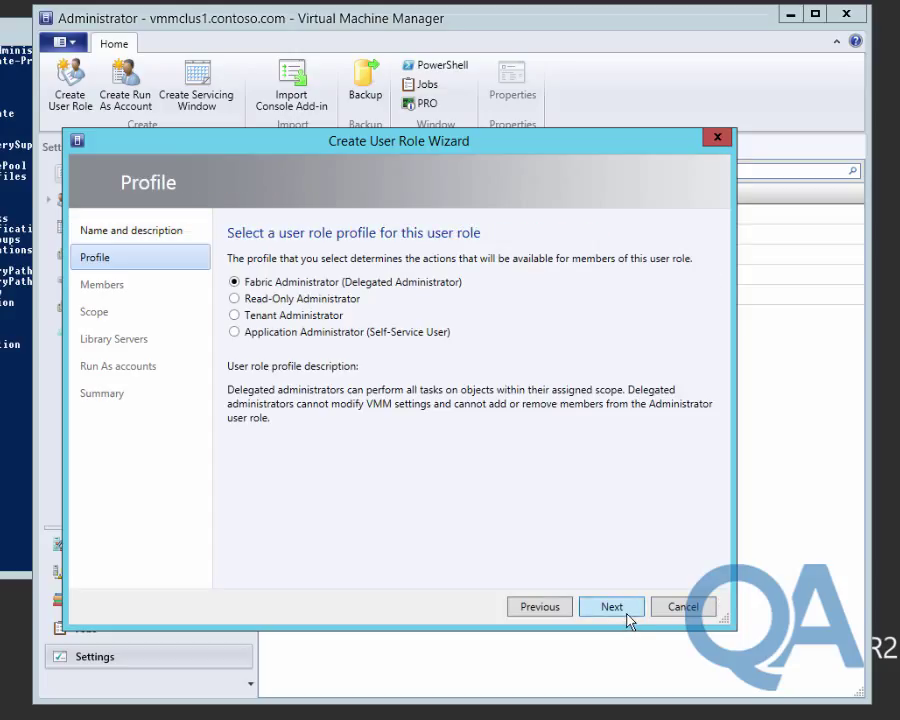
pyautogui.click(629, 614)
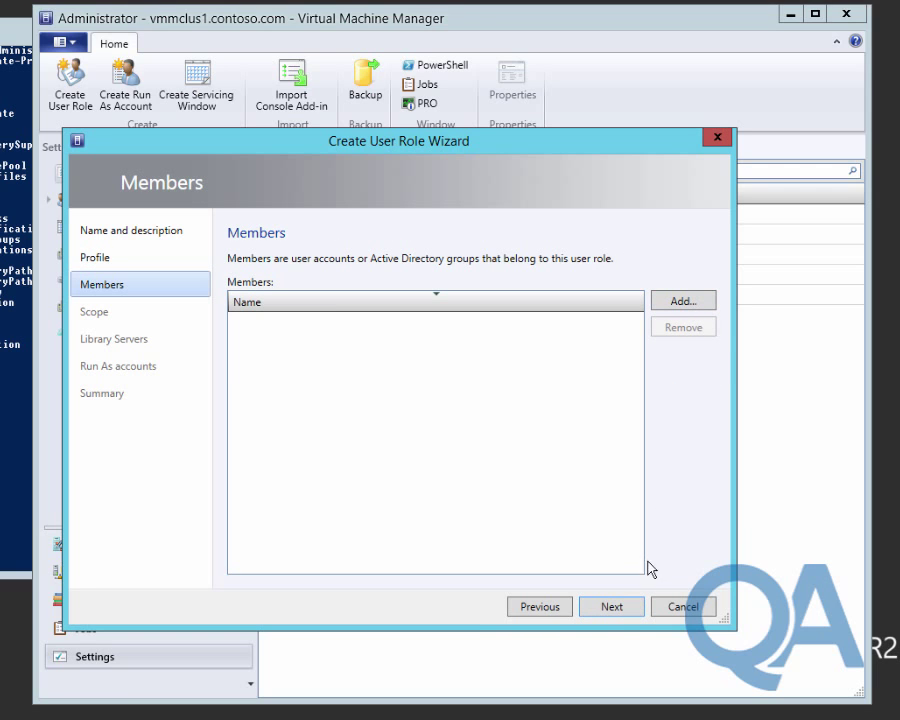
pyautogui.click(615, 611)
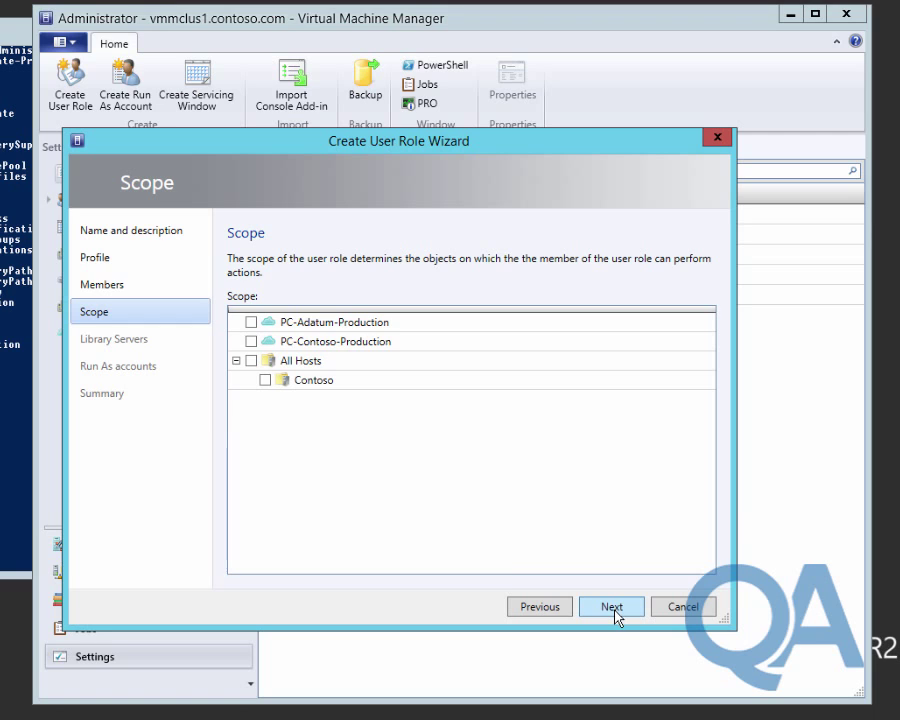
# Step: Scope the user role to the PC-Contoso-Production cloud and add lon-ls1.contoso.com as its library server
pyautogui.click(251, 341)
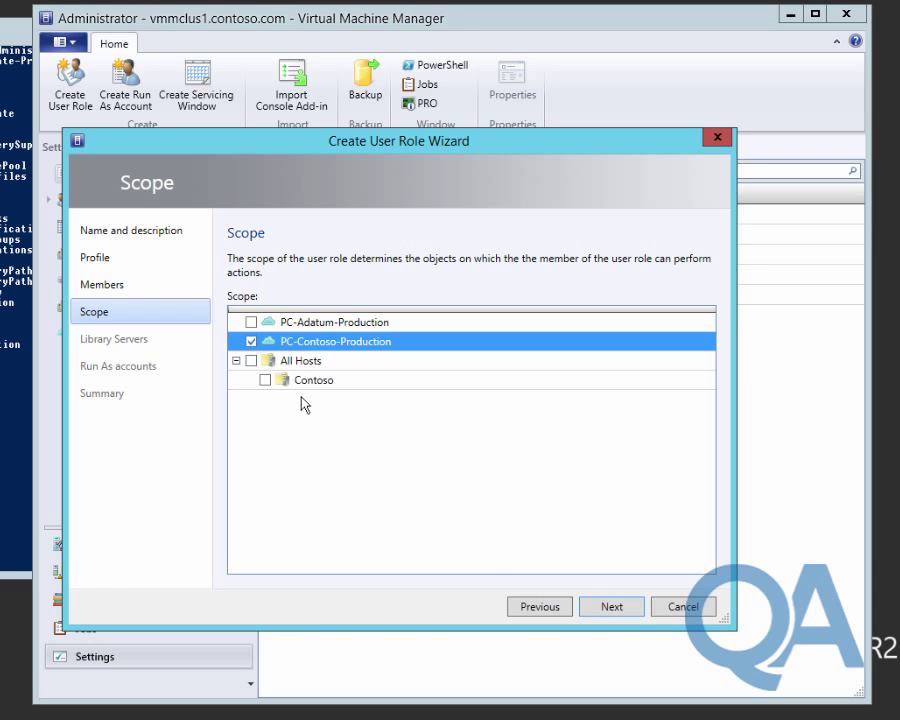
pyautogui.click(622, 620)
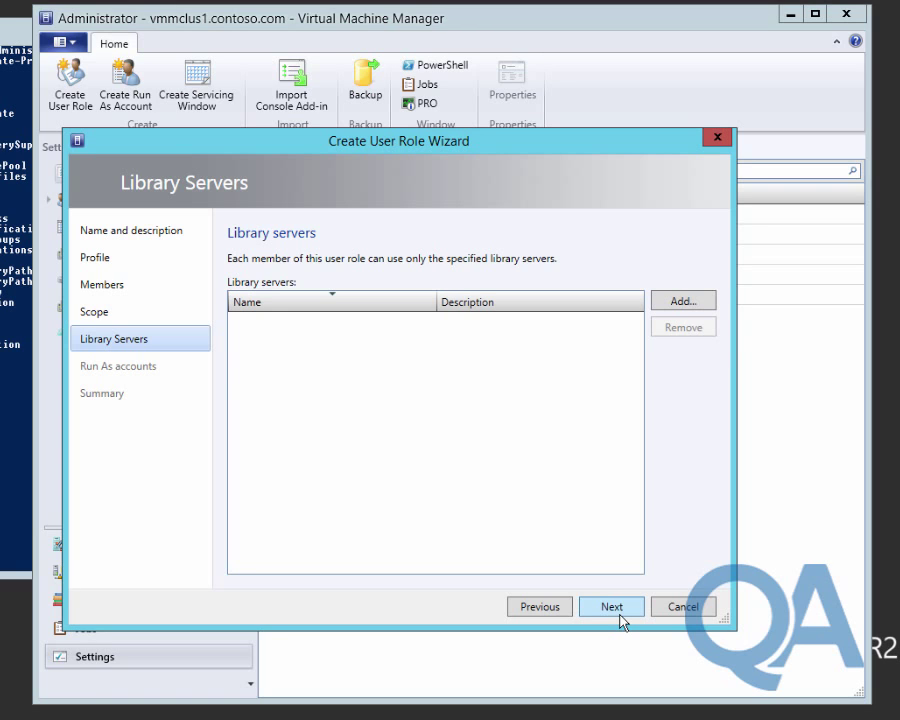
pyautogui.click(678, 306)
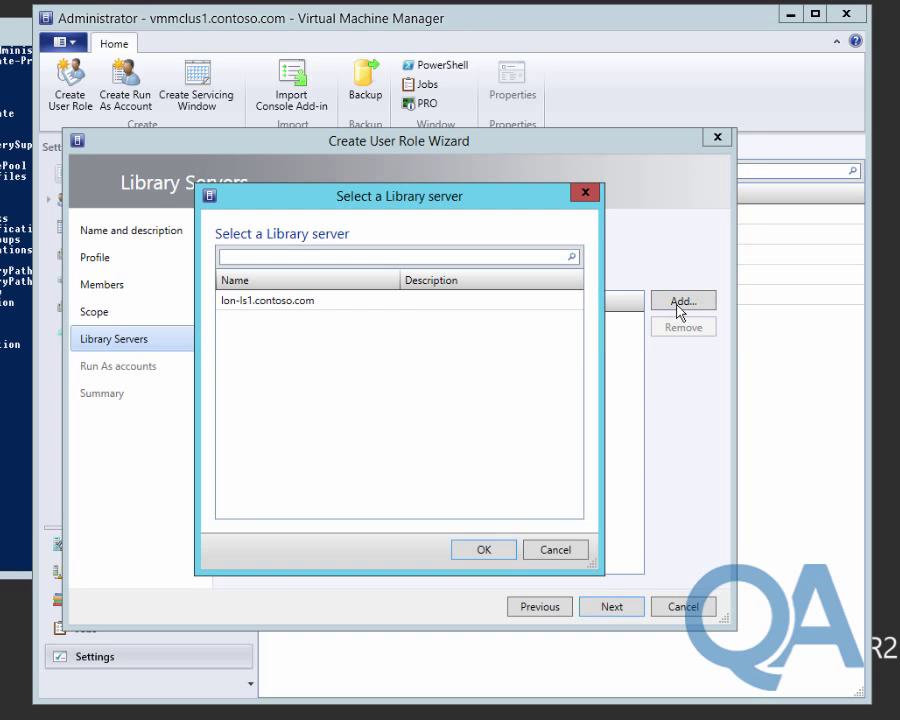
pyautogui.click(280, 301)
pyautogui.click(483, 551)
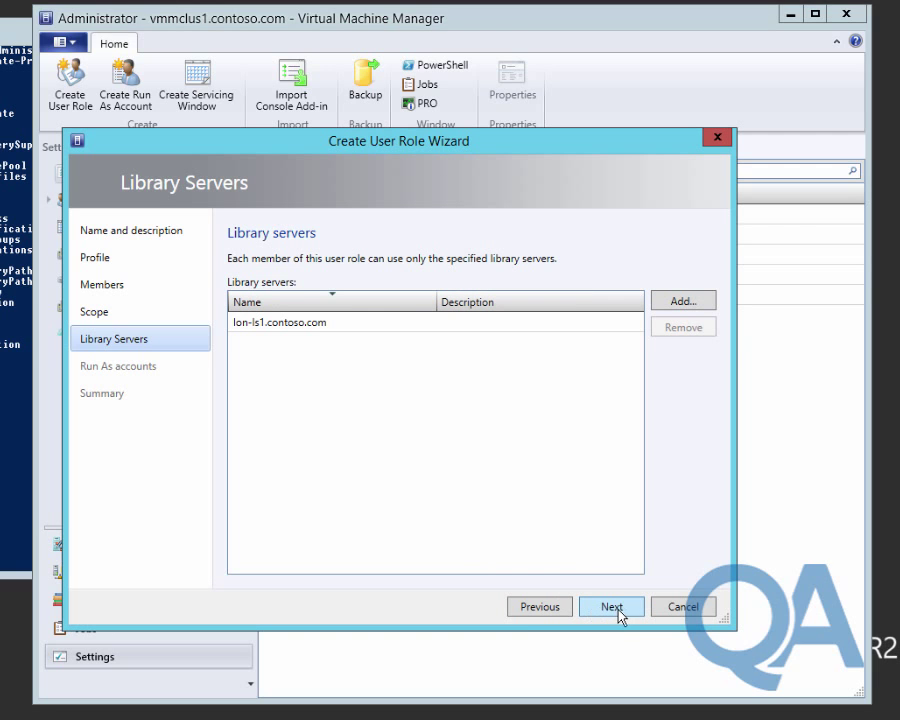
pyautogui.click(622, 609)
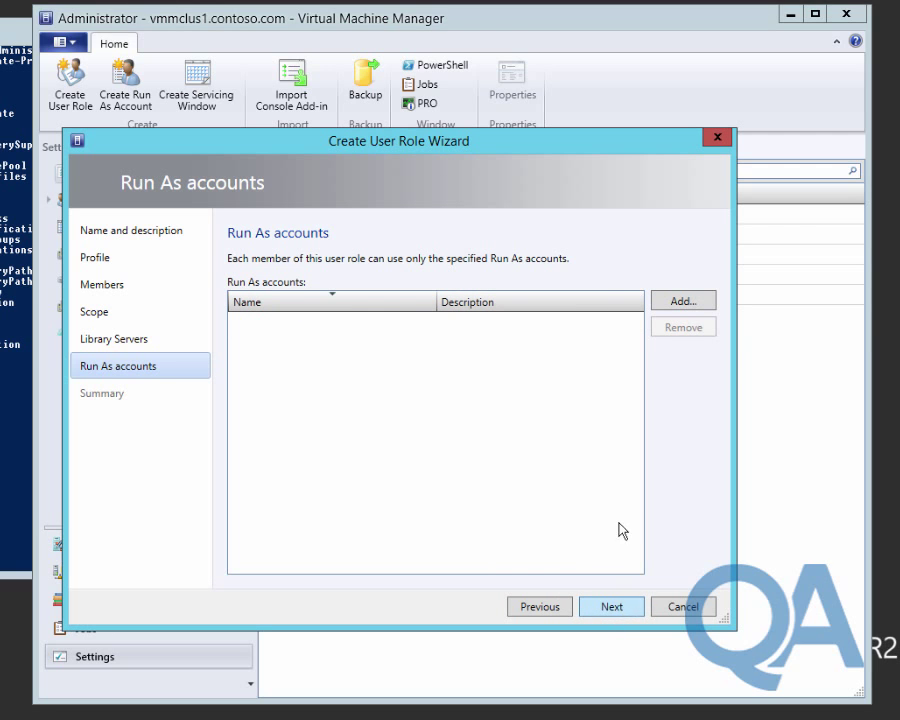
# Step: Finish creating the user role with the Administrator Run As account and check the job history
pyautogui.click(673, 303)
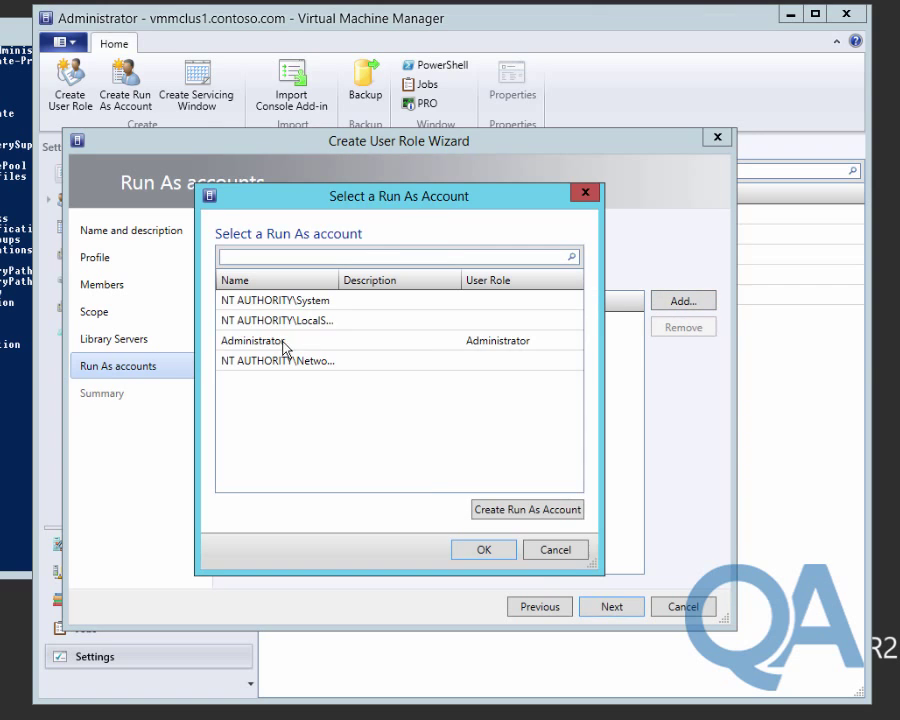
pyautogui.click(283, 345)
pyautogui.click(465, 548)
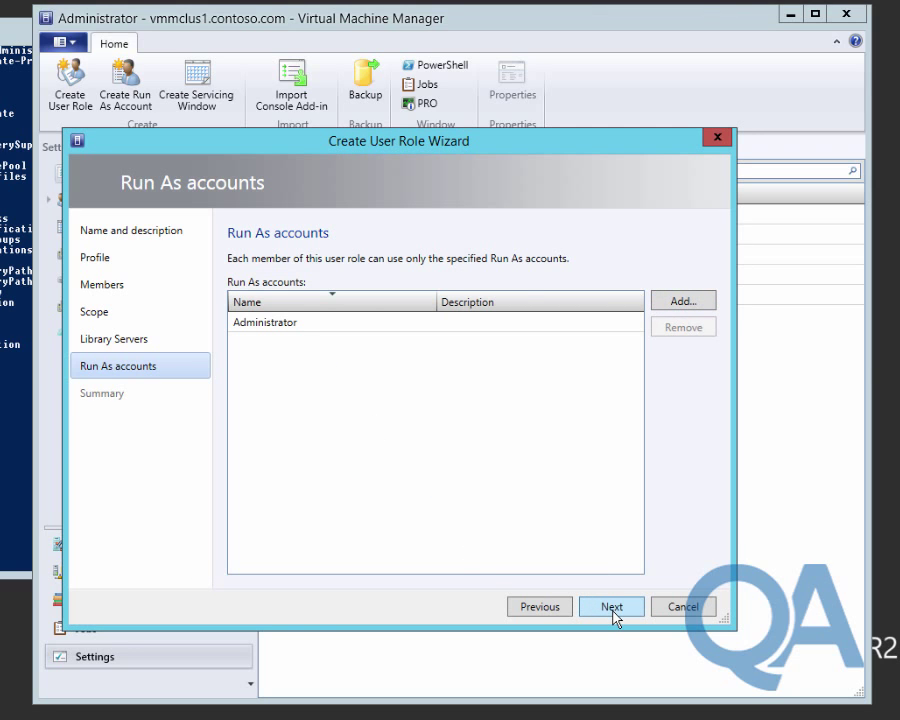
pyautogui.click(612, 607)
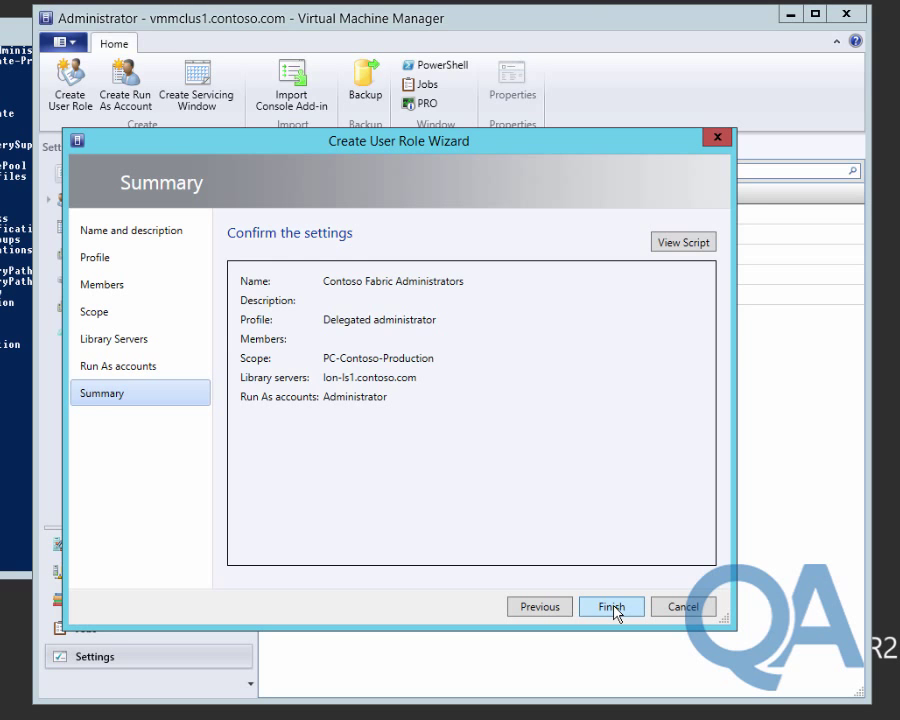
pyautogui.click(612, 607)
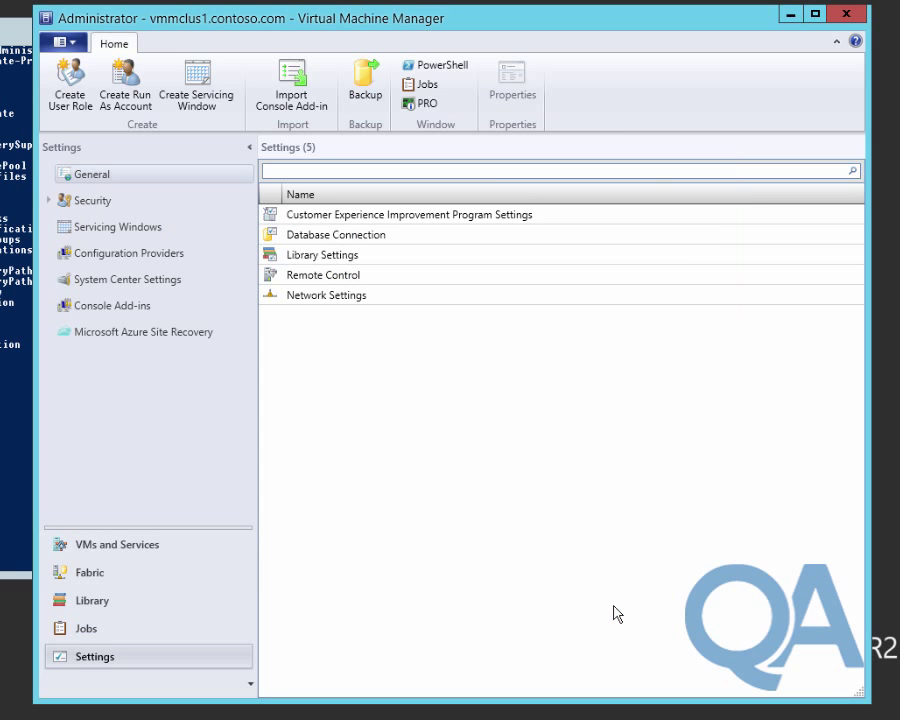
pyautogui.click(112, 632)
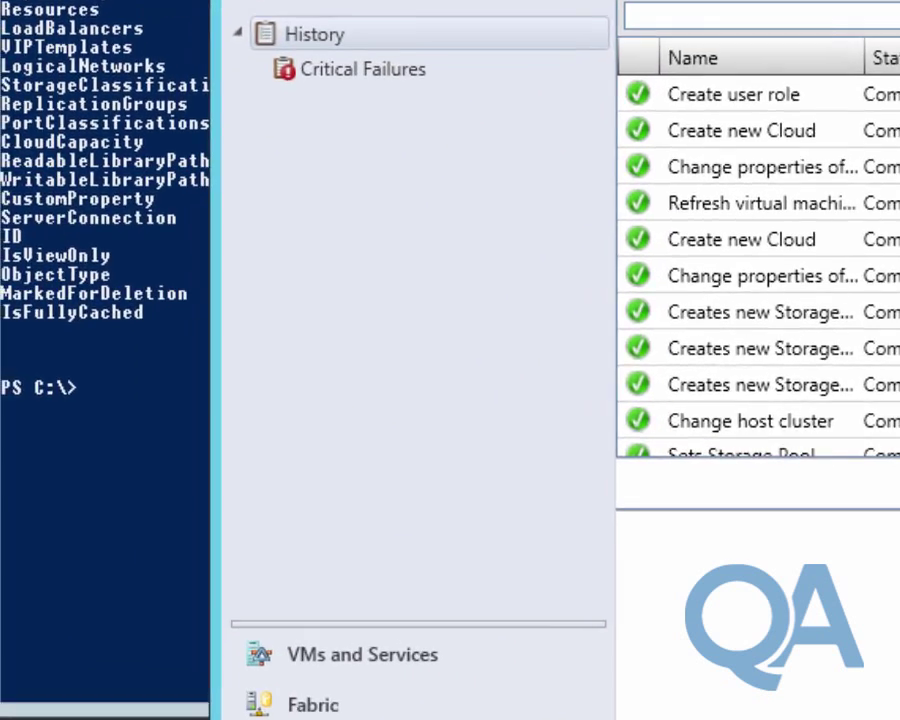
# Step: Switch to the PowerShell session and set the location to \\lon-dc1\Media\Scripts\Mod06\Labfiles
pyautogui.hotkey('alt', 'Tab')
pyautogui.write('set-lo')
pyautogui.press('Tab')
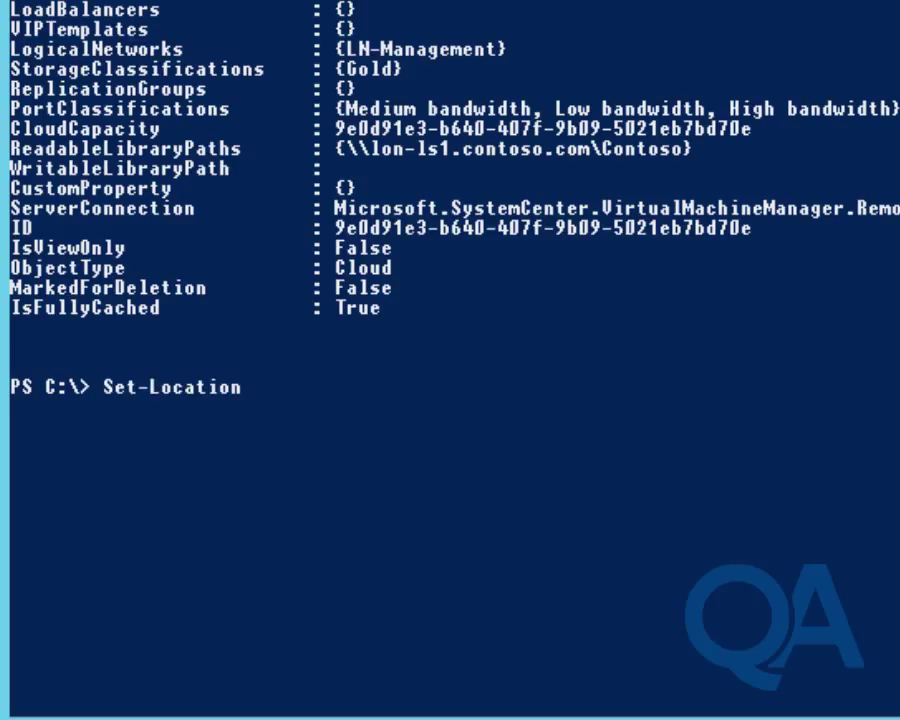
pyautogui.write('\\\\lon-dc1\\')
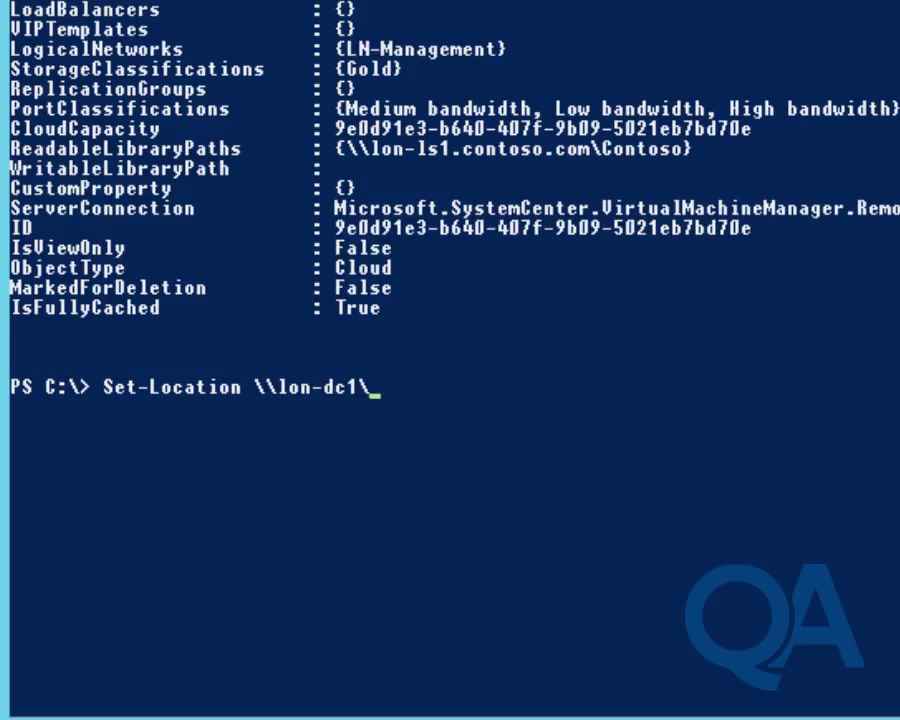
pyautogui.write('Media\\Scripts')
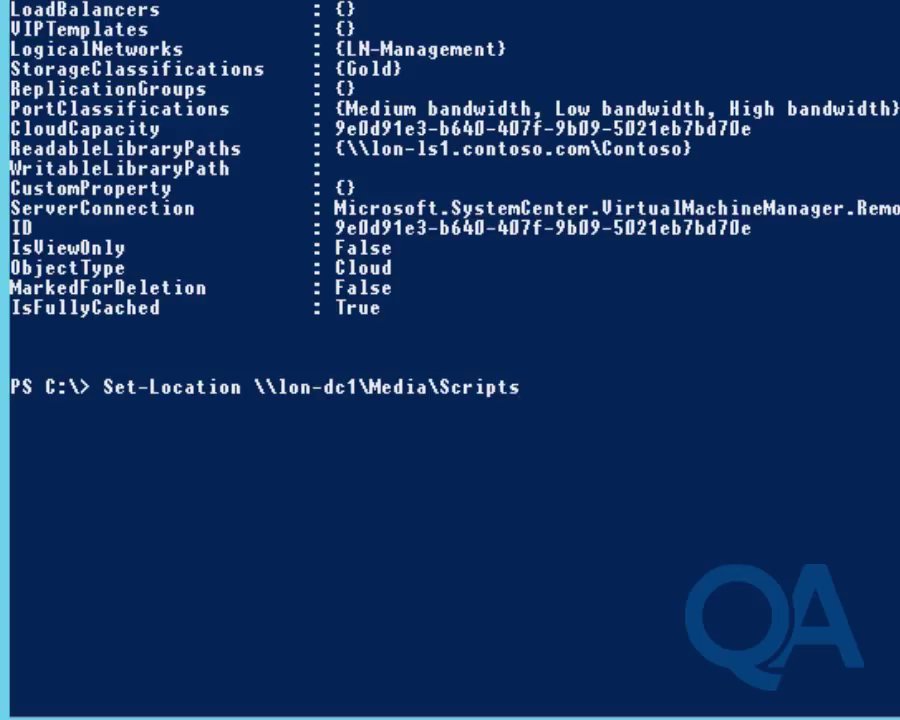
pyautogui.write('\\Mod06')
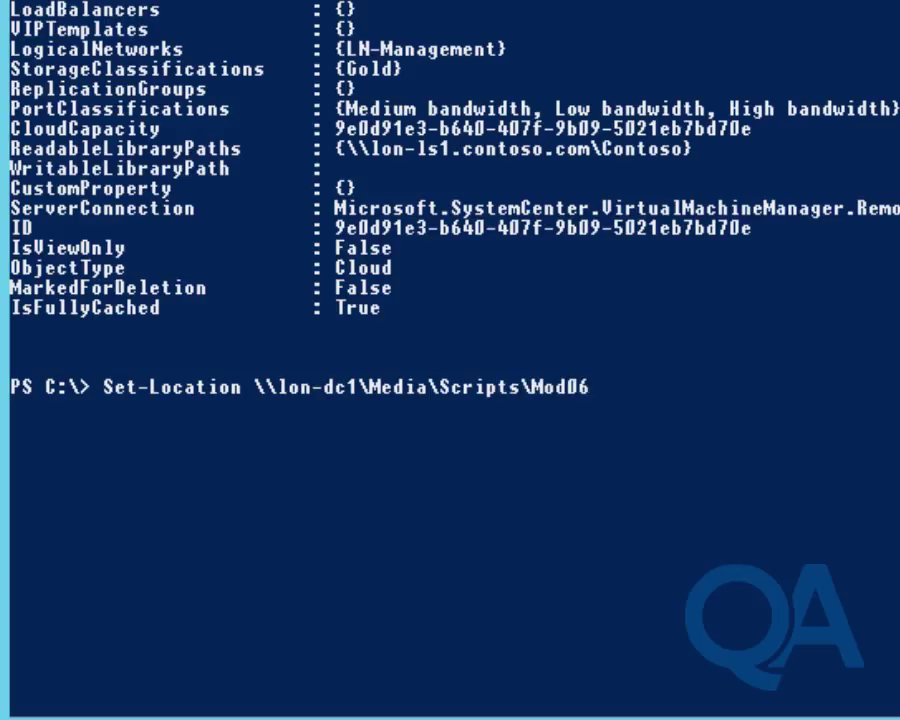
pyautogui.write('\\Lab')
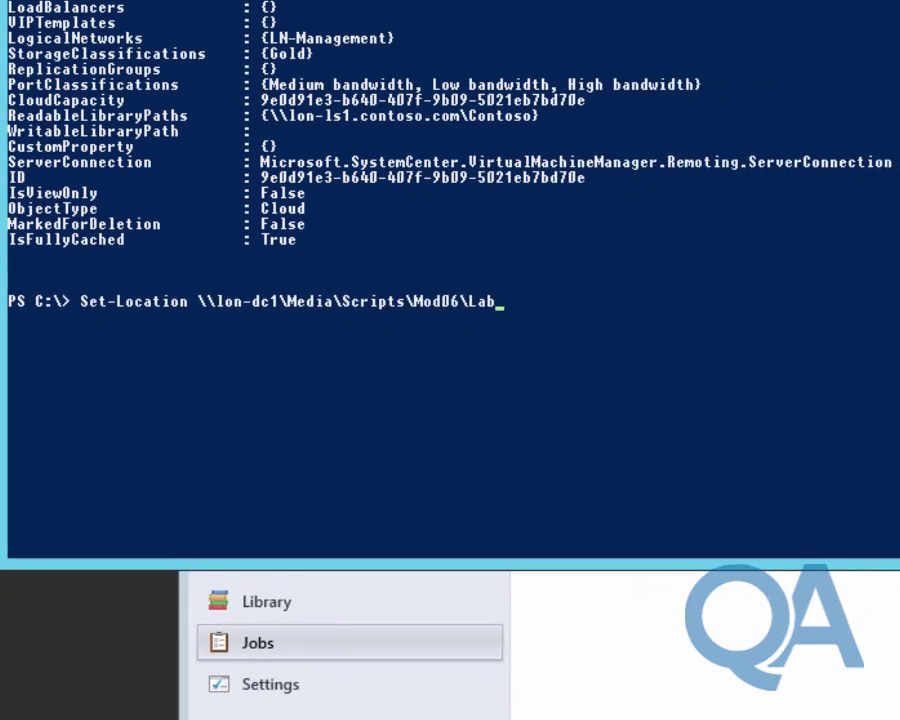
pyautogui.write('files')
pyautogui.press('Return')
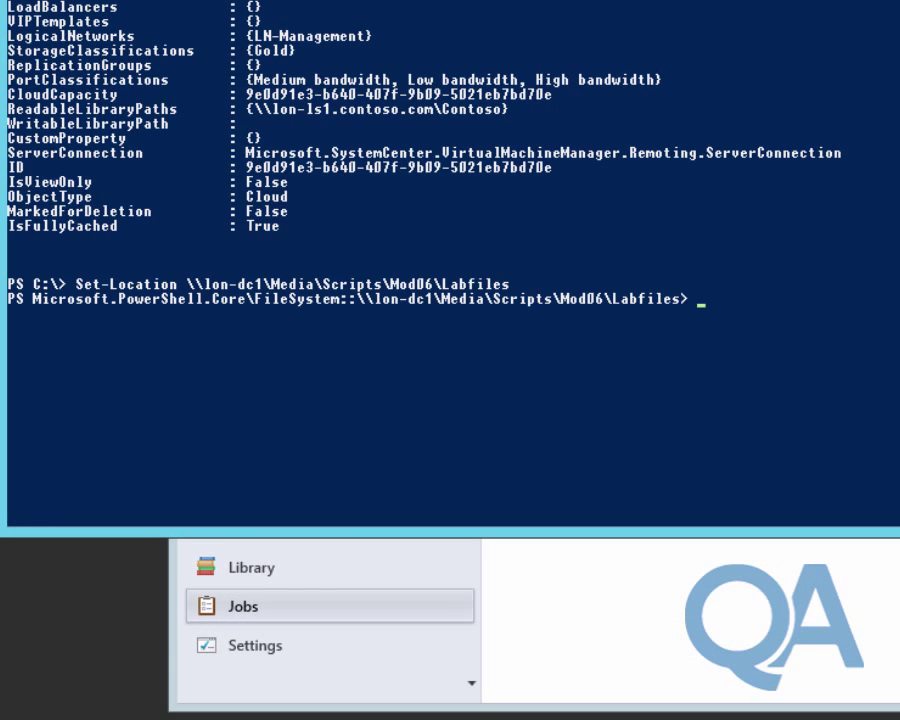
# Step: Open .\Create-ApplicationAdmin.ps1 in Notepad, review its cloud scope, quota and user role commands, and close it
pyautogui.write('notepad')
pyautogui.write('cr')
pyautogui.press('Tab')
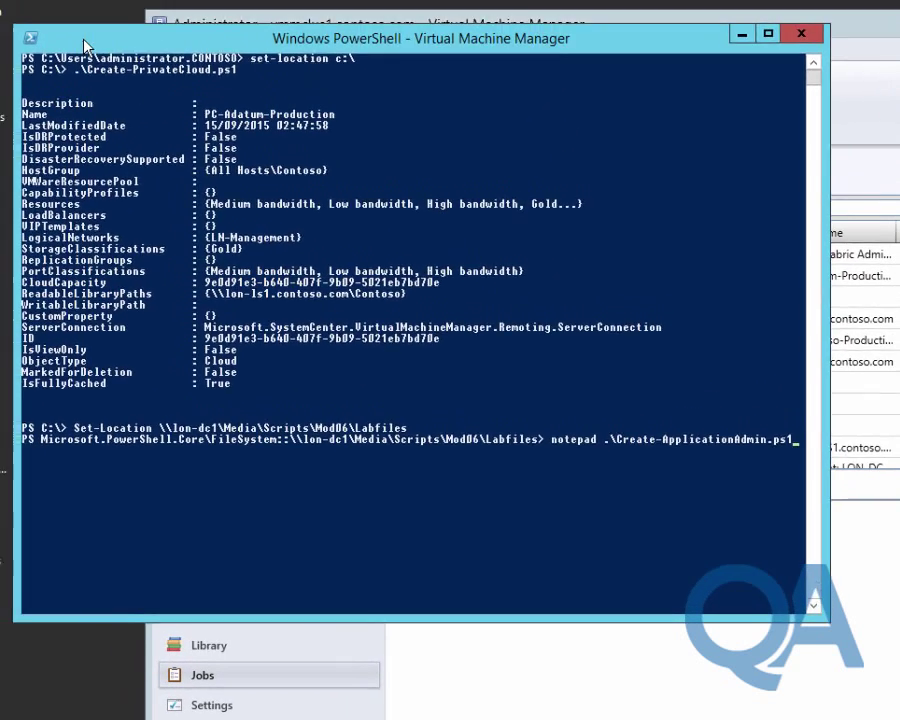
pyautogui.press('Return')
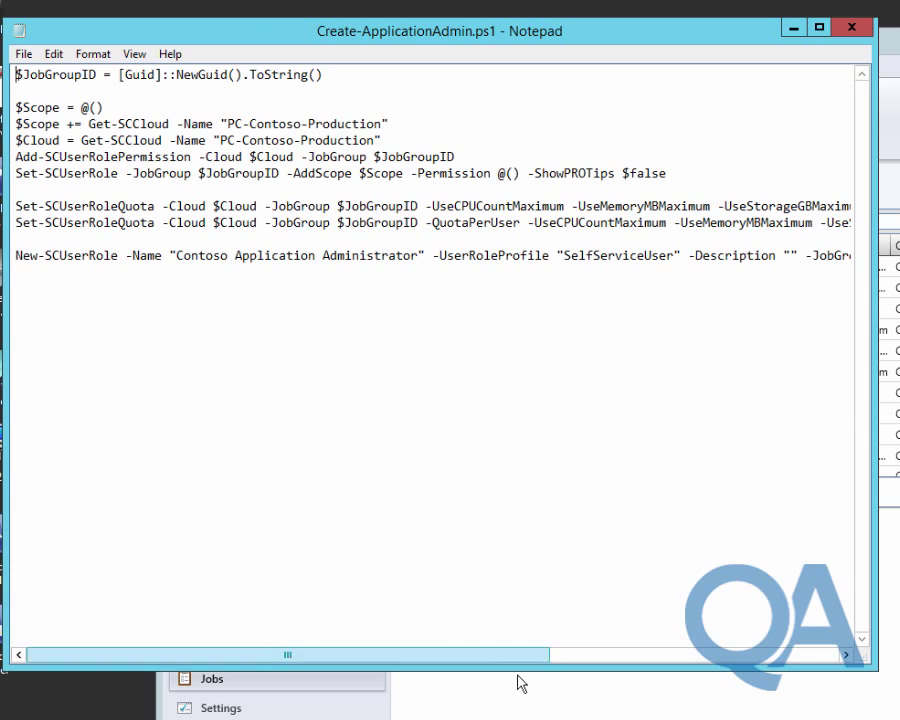
pyautogui.moveTo(517, 670); pyautogui.dragTo(466, 676)
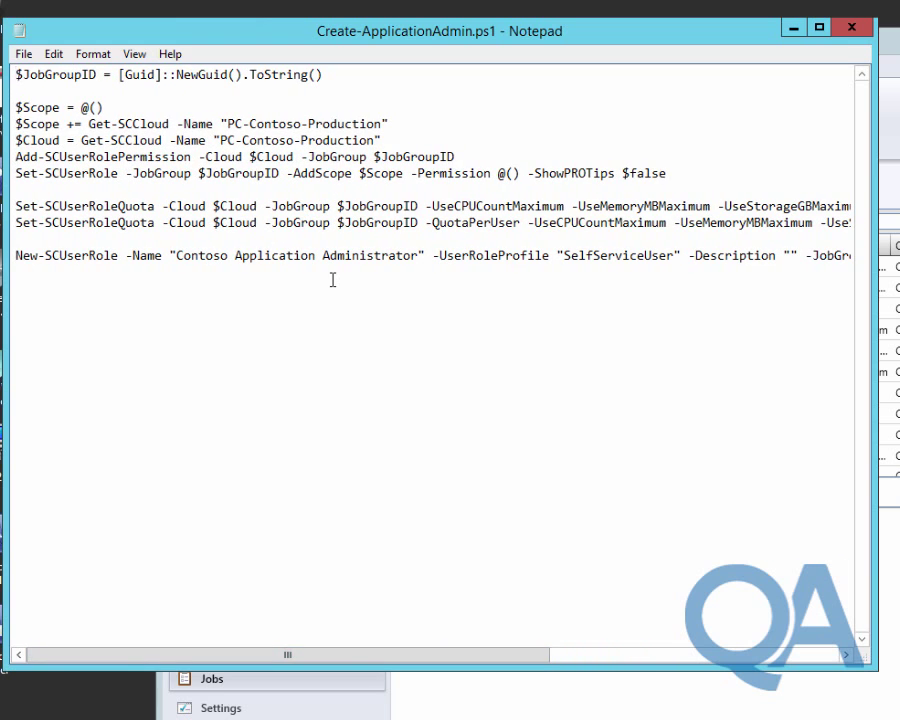
pyautogui.click(852, 33)
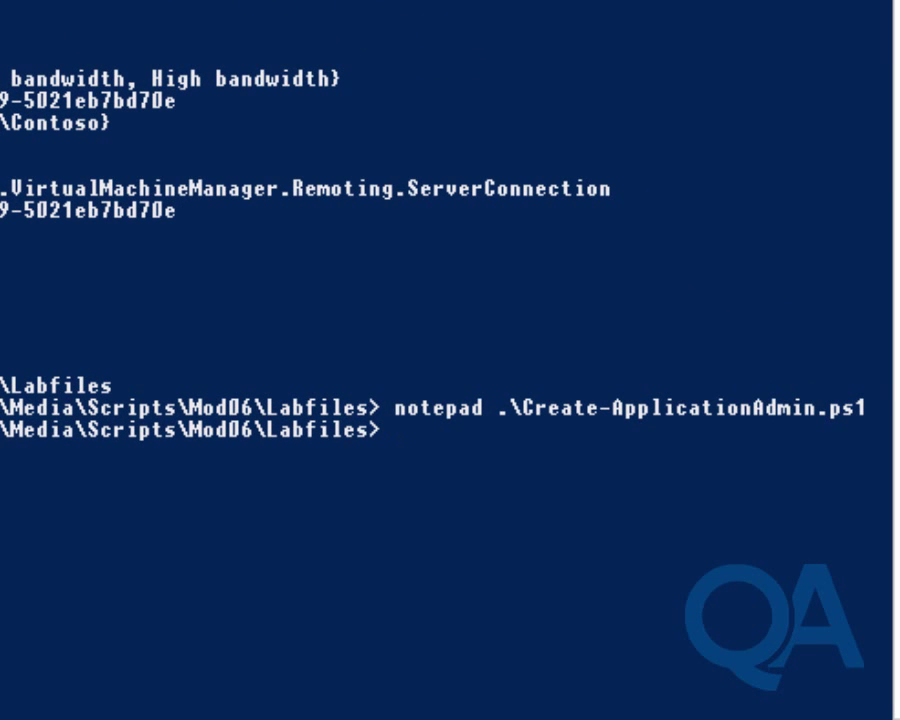
# Step: Run the .\Create-ApplicationAdmin.ps1 script in the PowerShell session
pyautogui.write('.\\crea')
pyautogui.press('Tab')
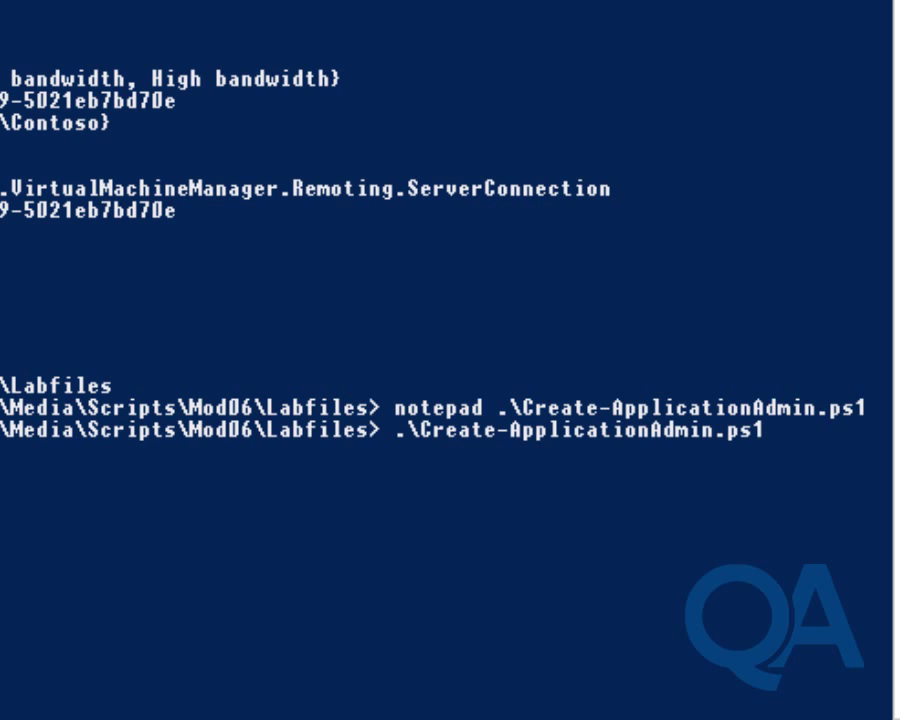
pyautogui.press('Return')
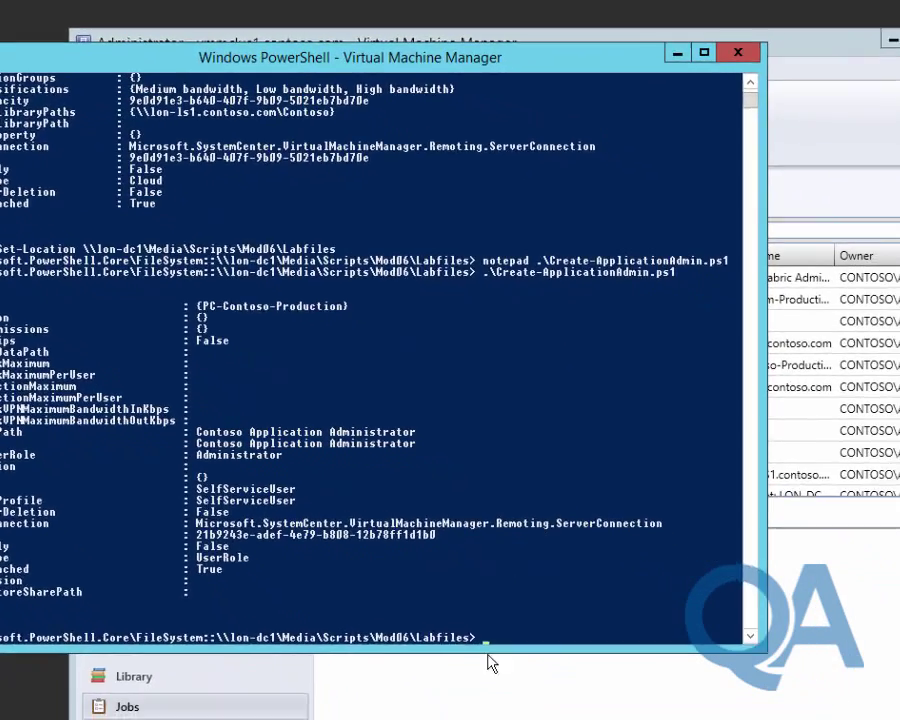
# Step: Switch to Virtual Machine Manager and open the properties of the Contoso Application Administrator role from the security user roles in Settings
pyautogui.click(490, 663)
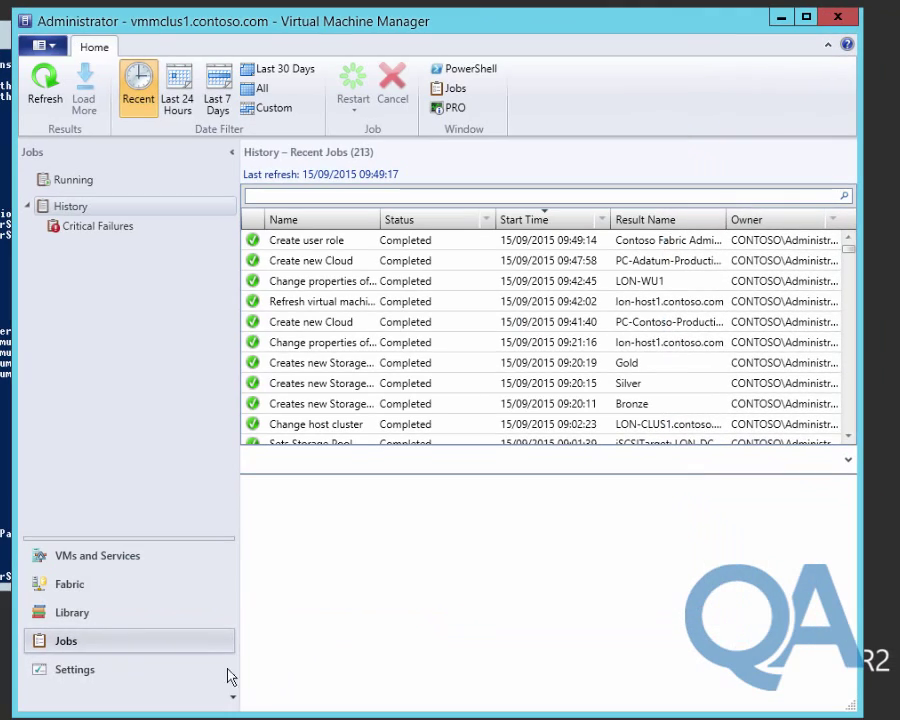
pyautogui.click(88, 675)
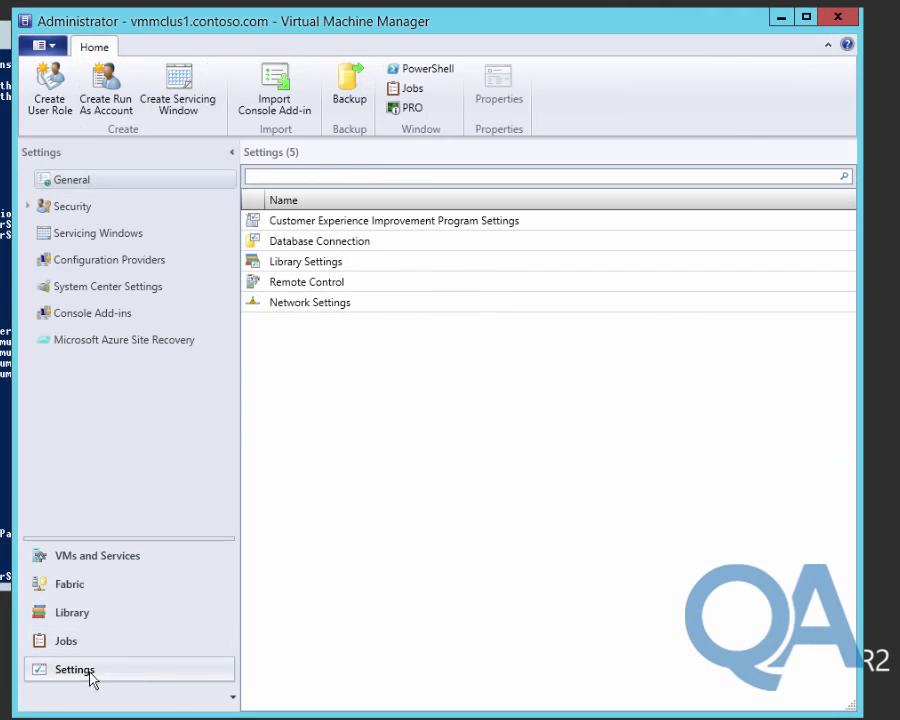
pyautogui.click(27, 206)
pyautogui.click(106, 228)
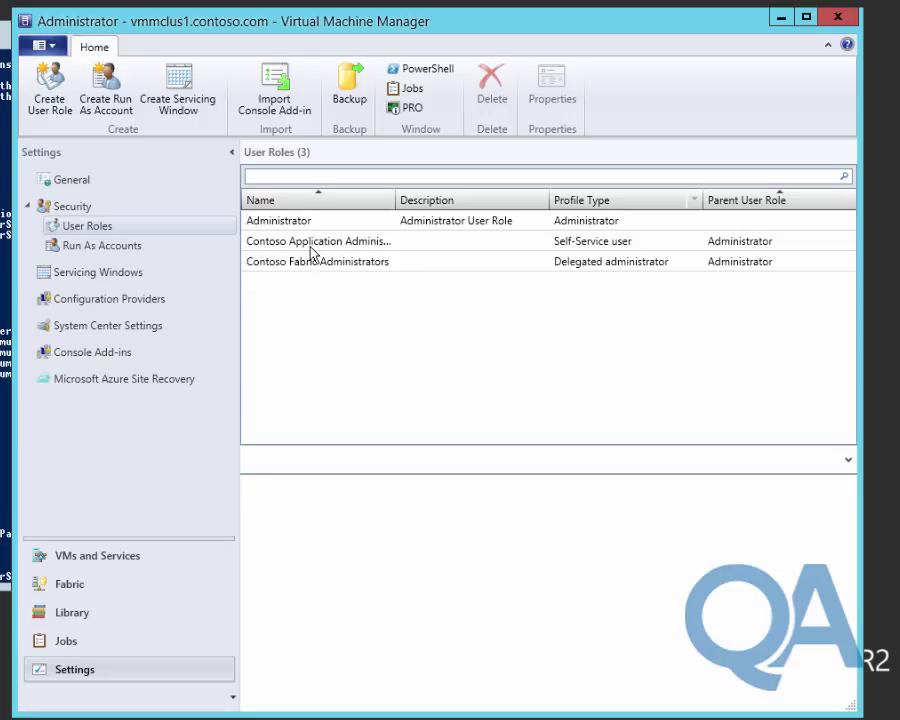
pyautogui.rightClick(312, 249)
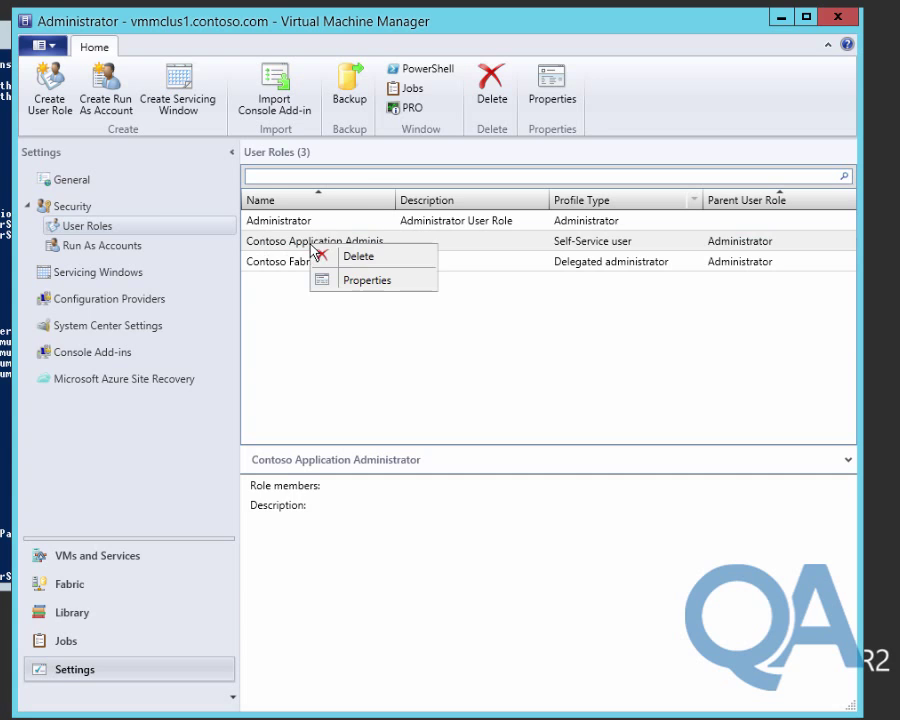
pyautogui.click(366, 280)
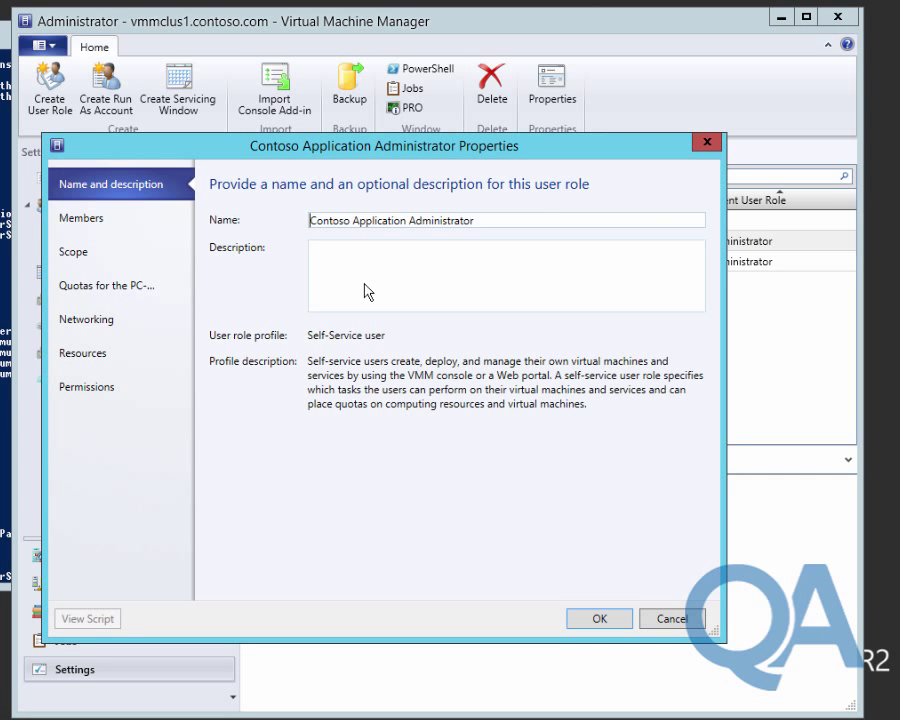
# Step: Add a CONTOSO.COM user account to the role's members, entering the user's first name and resolving it in the directory
pyautogui.click(53, 220)
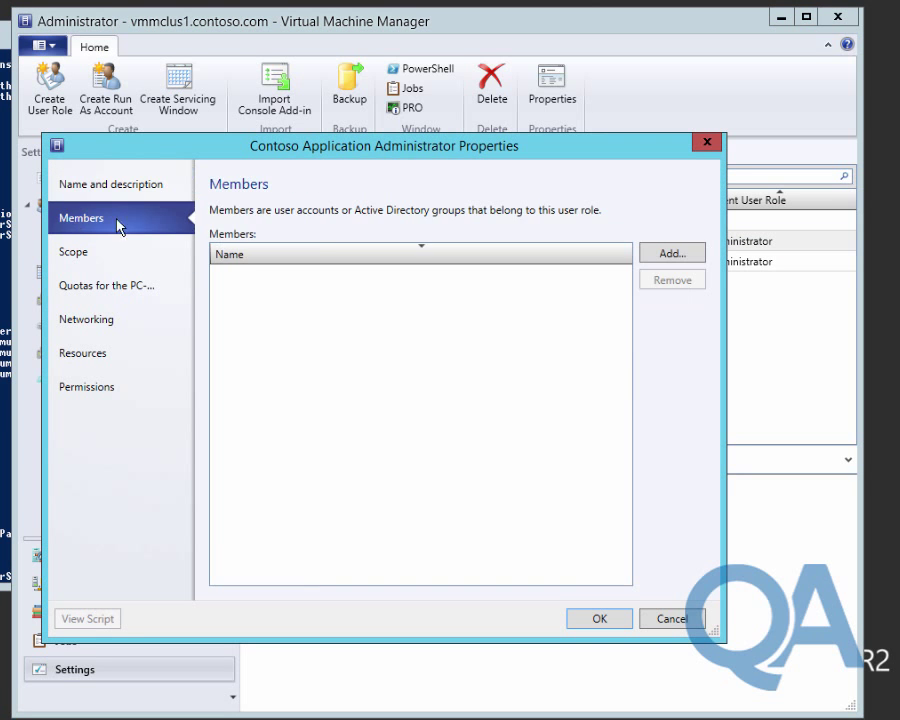
pyautogui.click(673, 258)
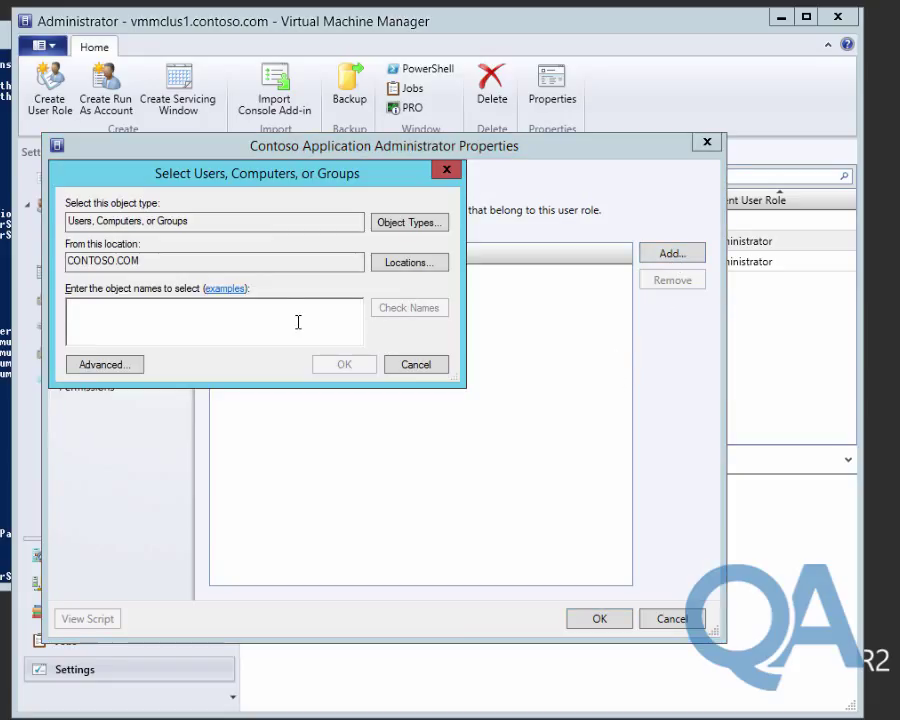
pyautogui.write('jon')
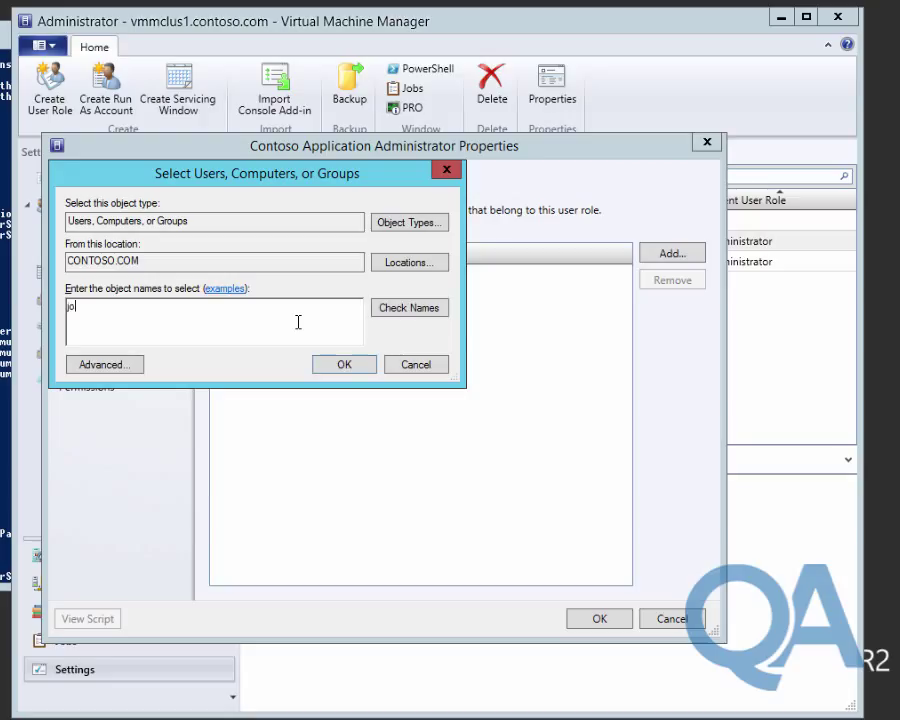
pyautogui.click(416, 307)
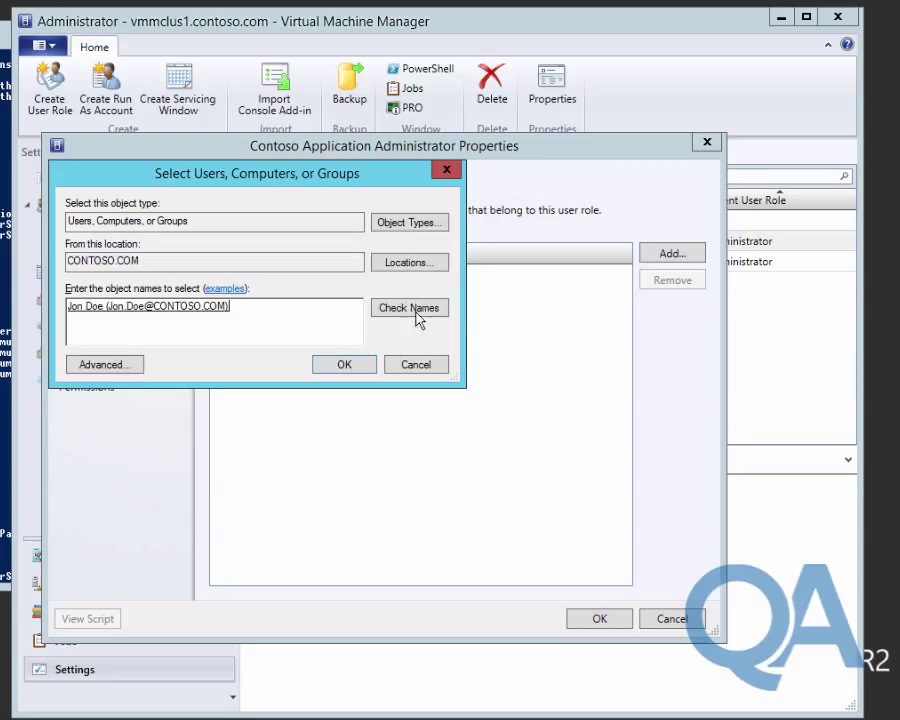
pyautogui.click(355, 369)
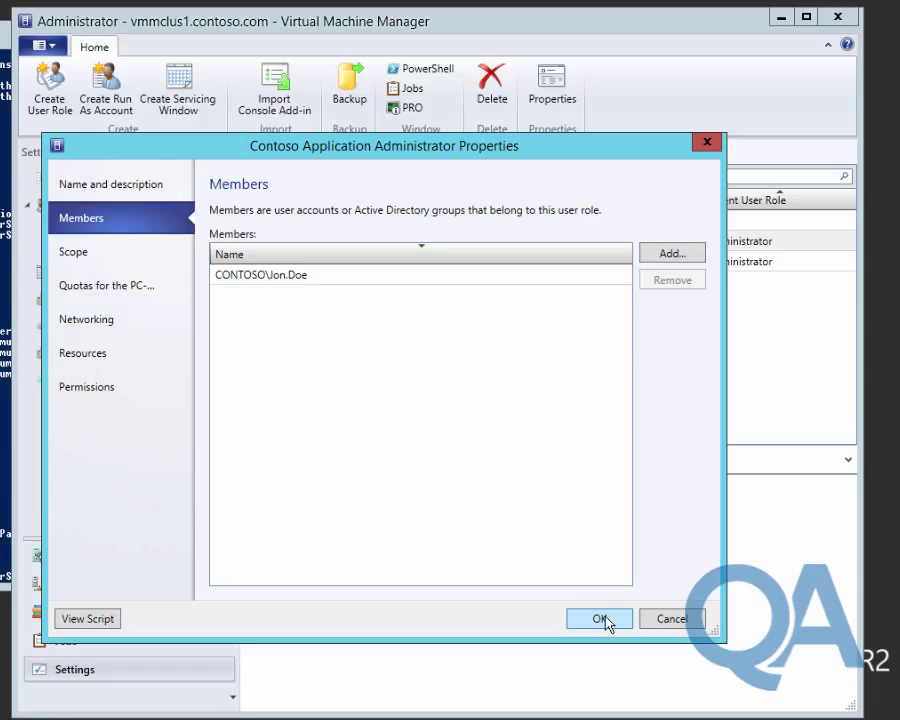
# Step: Permit the Start and Shut down actions on the PC-Contoso-Production cloud for the Contoso Application Administrator role and save its properties
pyautogui.click(90, 387)
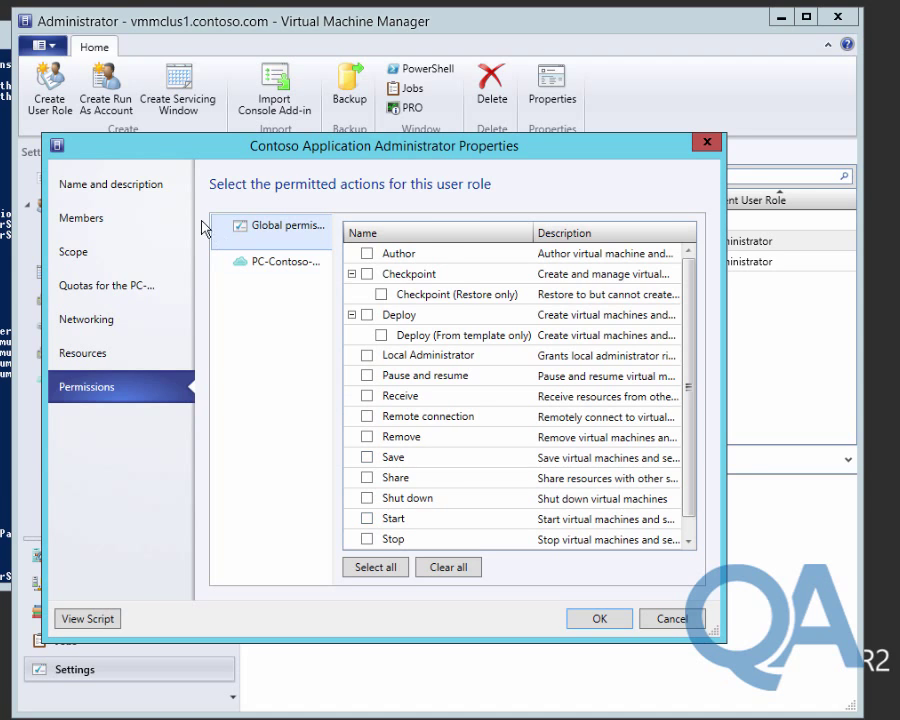
pyautogui.click(325, 280)
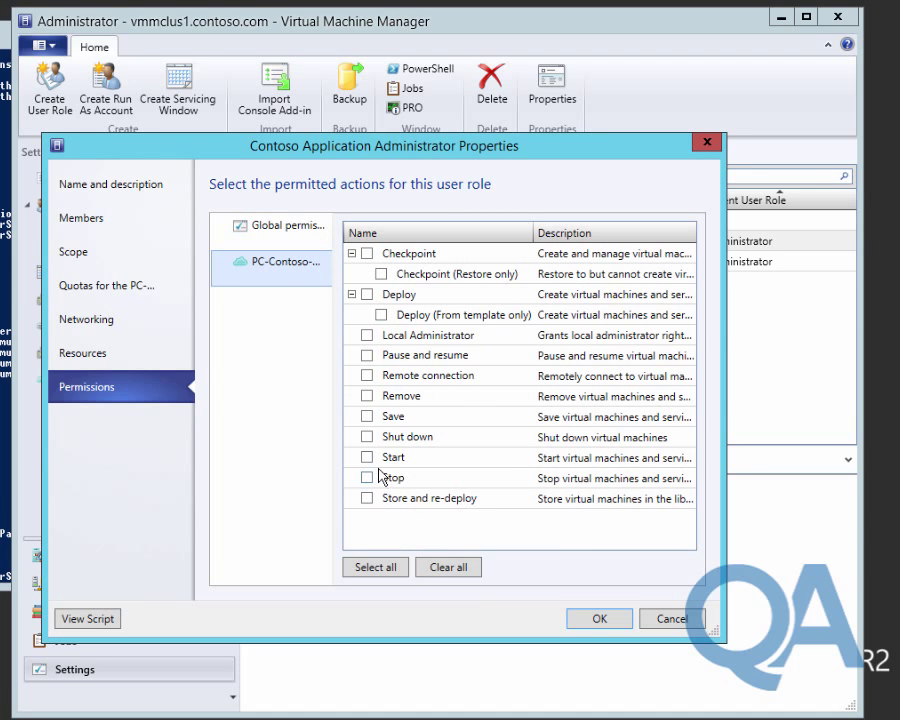
pyautogui.click(366, 460)
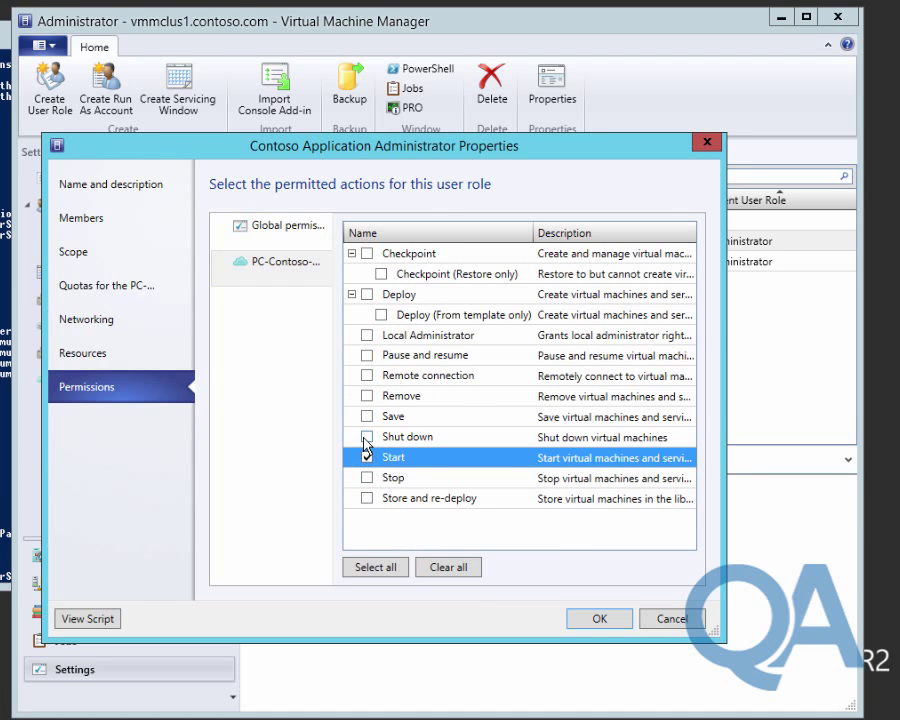
pyautogui.click(366, 440)
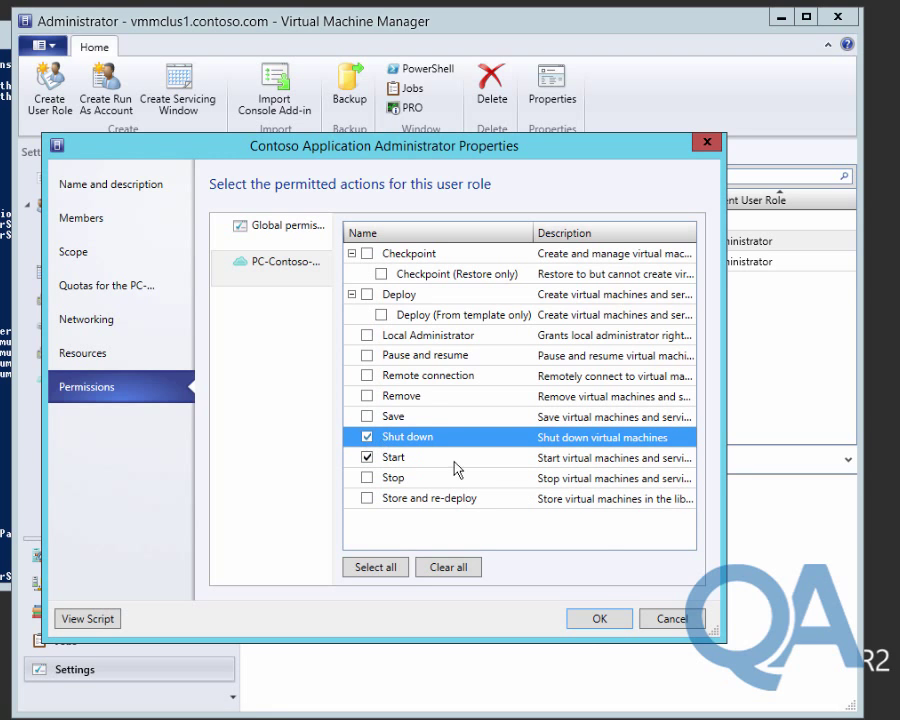
pyautogui.click(594, 619)
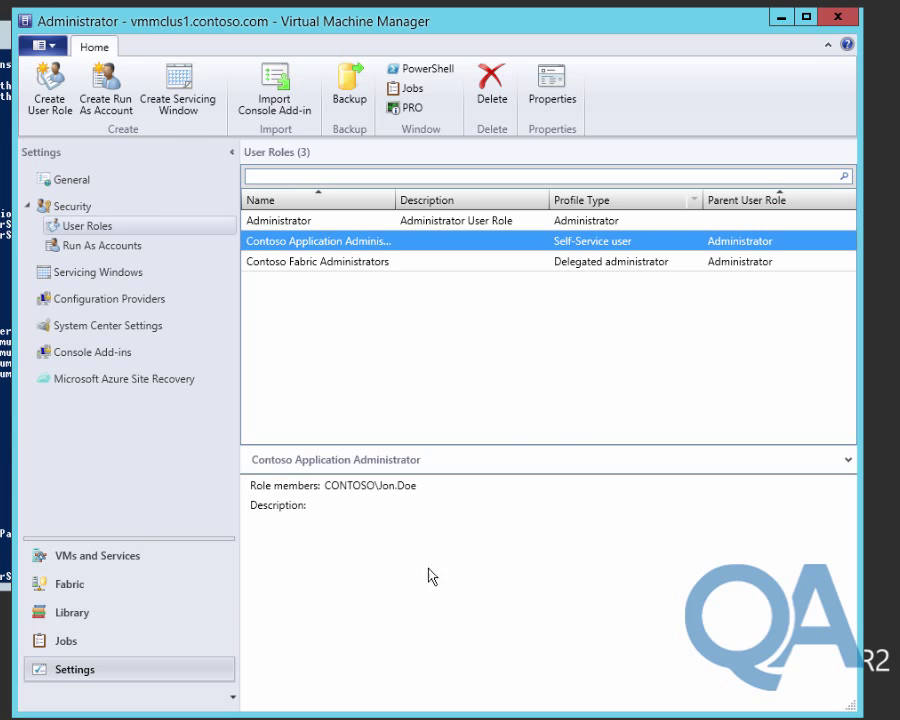
# Step: Open the access settings in the properties of the LON-WU1 virtual machine in the PC-Contoso-Production cloud
pyautogui.click(160, 558)
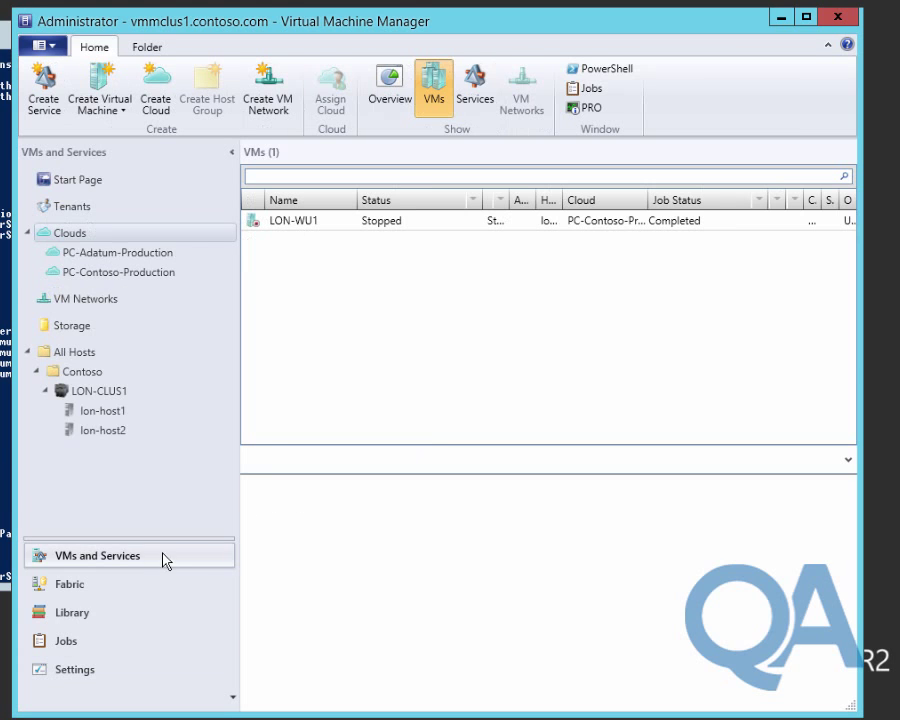
pyautogui.click(105, 276)
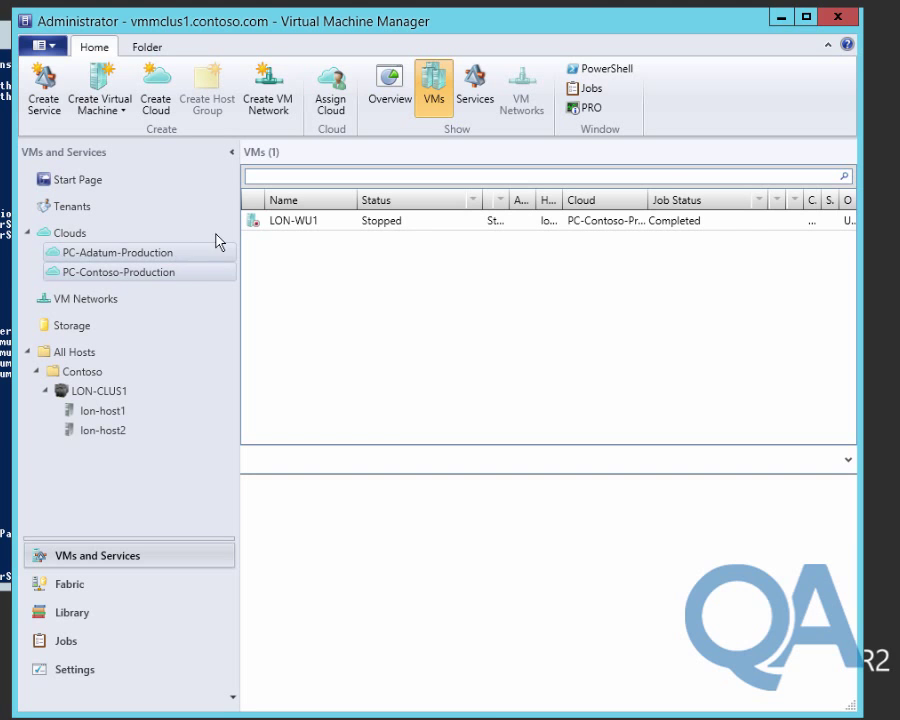
pyautogui.rightClick(292, 230)
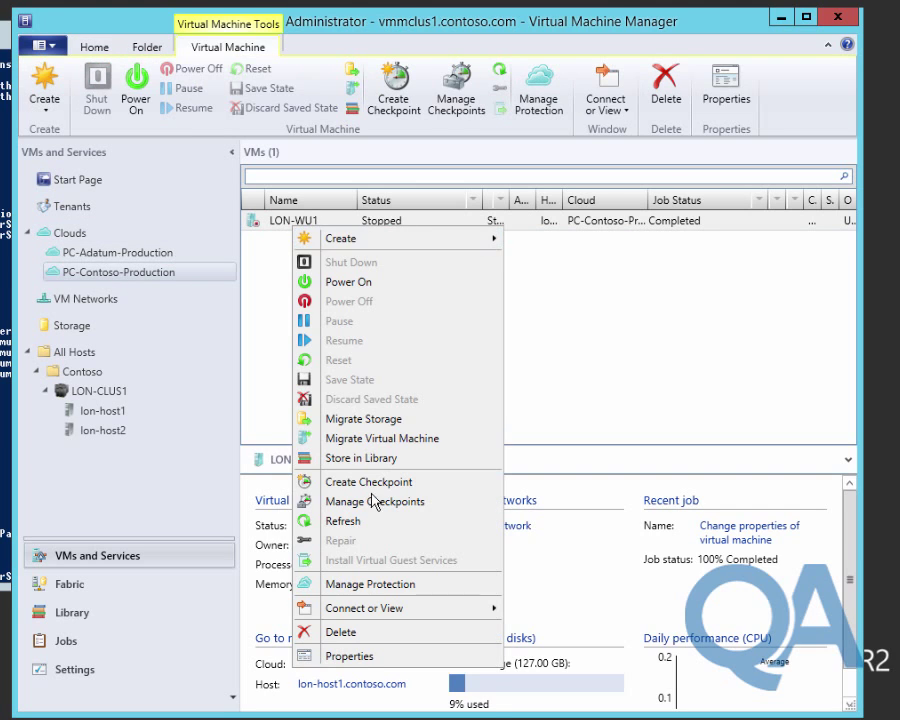
pyautogui.click(374, 652)
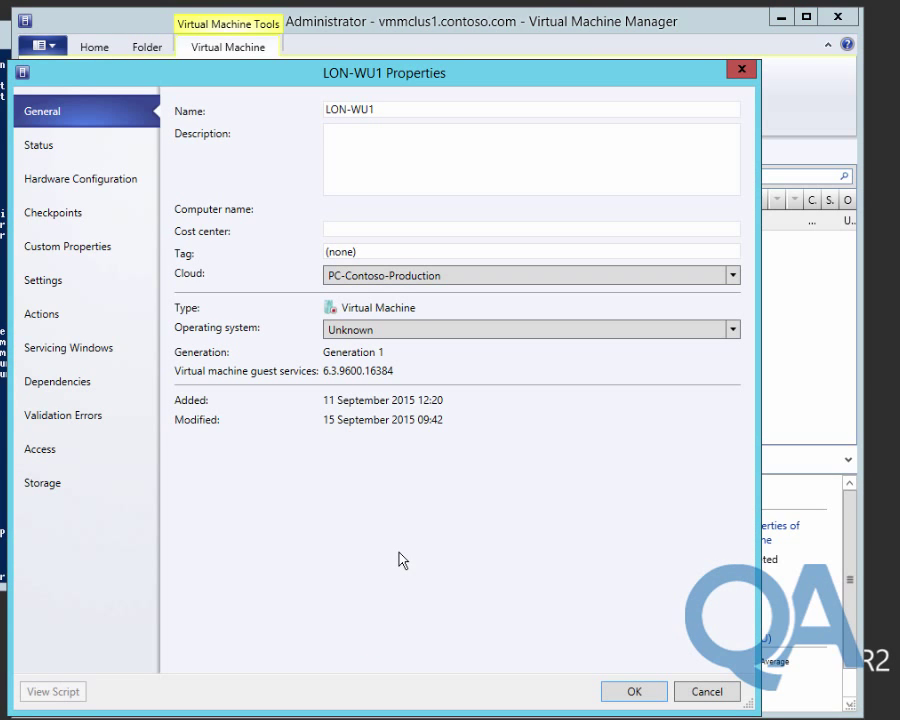
pyautogui.click(70, 456)
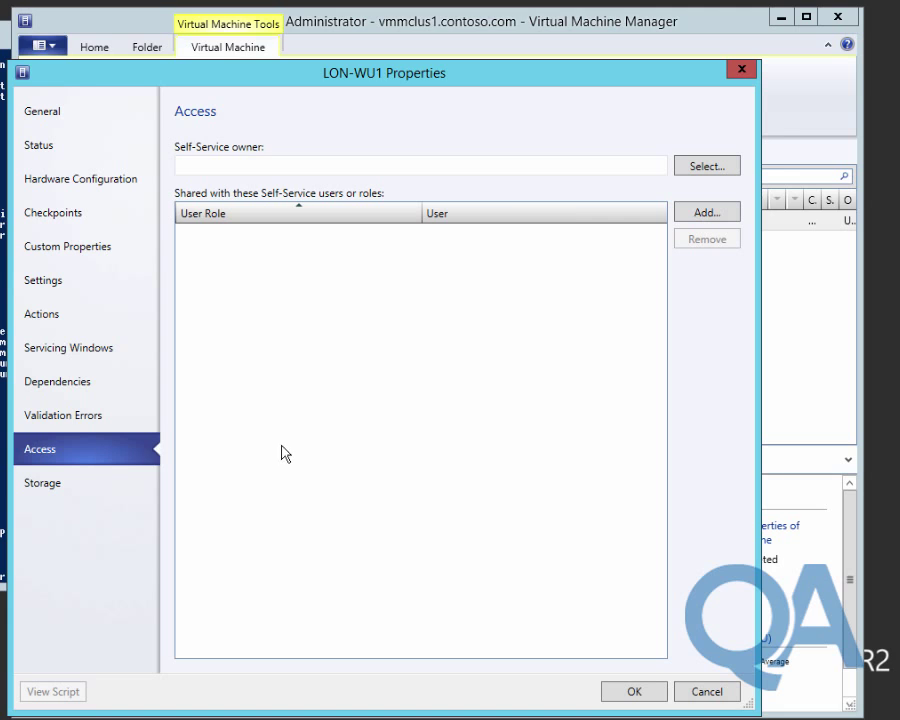
# Step: Assign the CONTOSO.COM role member as LON-WU1's self-service owner with the Contoso Application Administrator role and save the properties
pyautogui.click(704, 167)
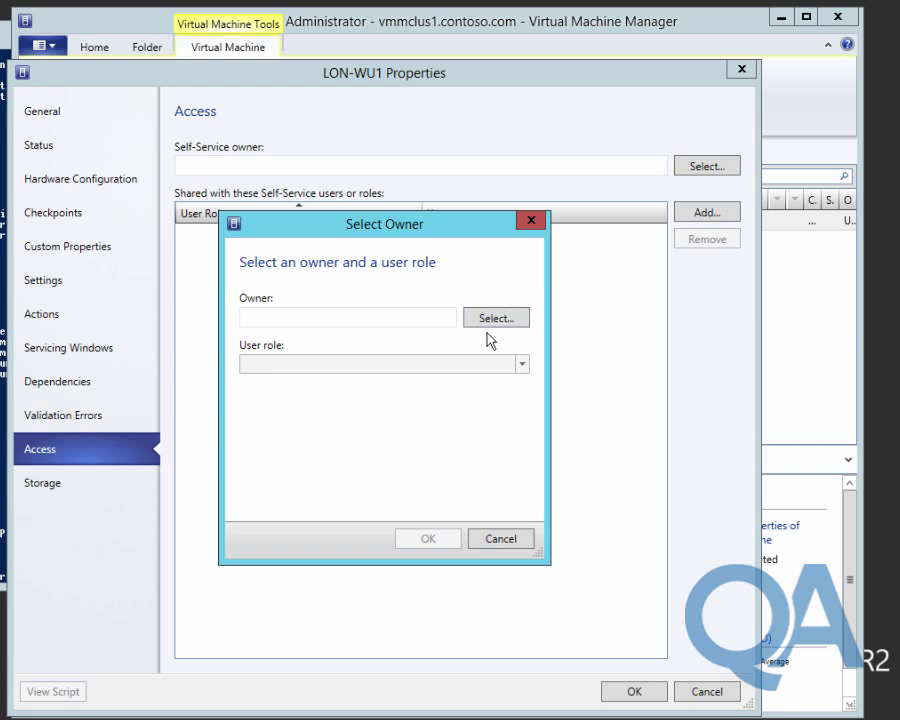
pyautogui.click(492, 319)
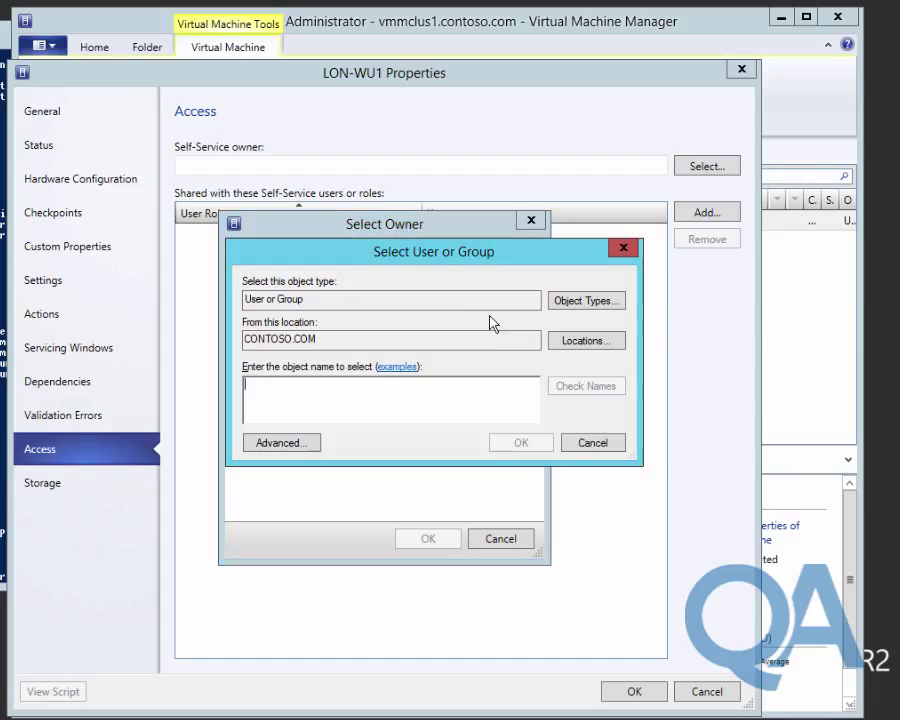
pyautogui.write('jon')
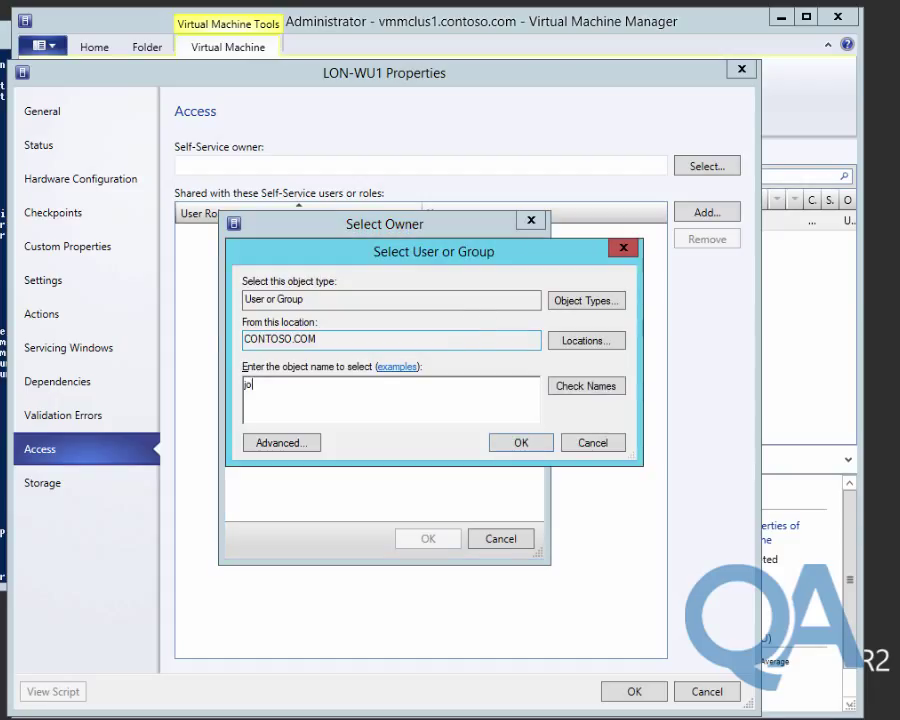
pyautogui.click(579, 392)
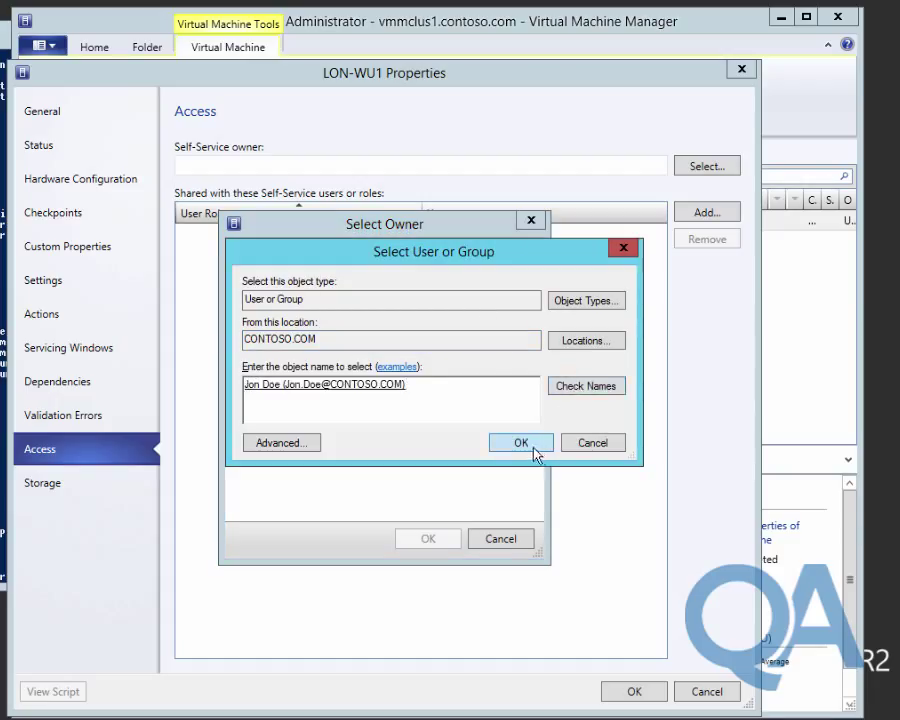
pyautogui.click(533, 451)
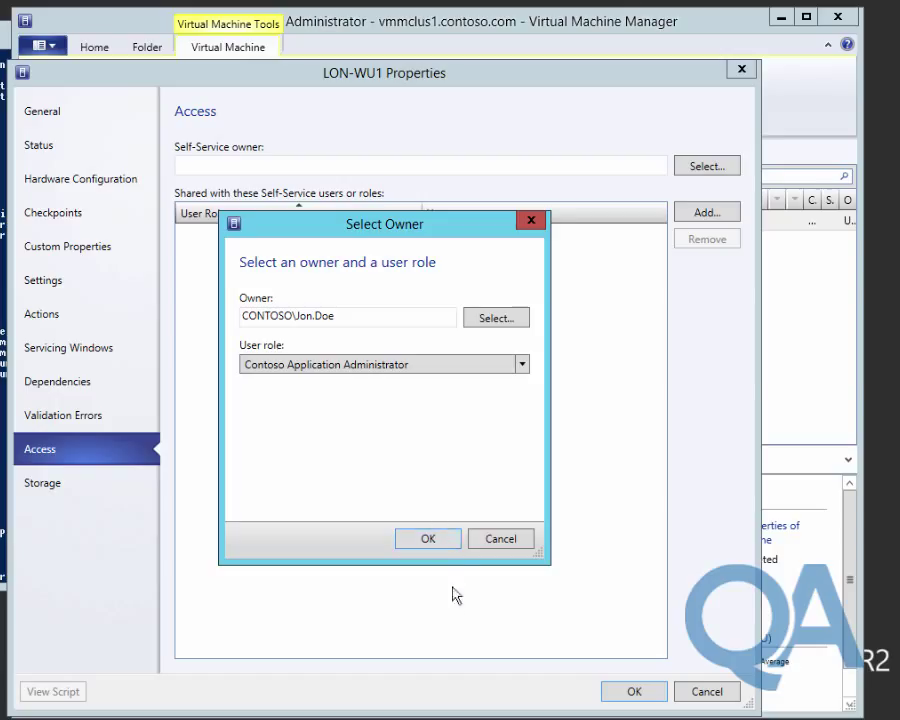
pyautogui.click(436, 544)
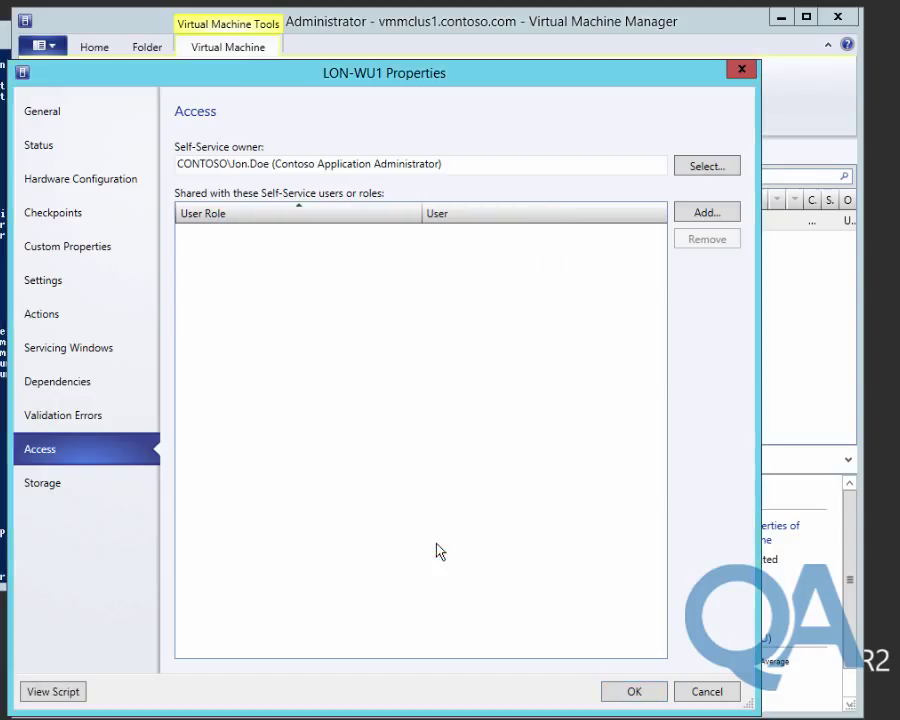
pyautogui.click(634, 692)
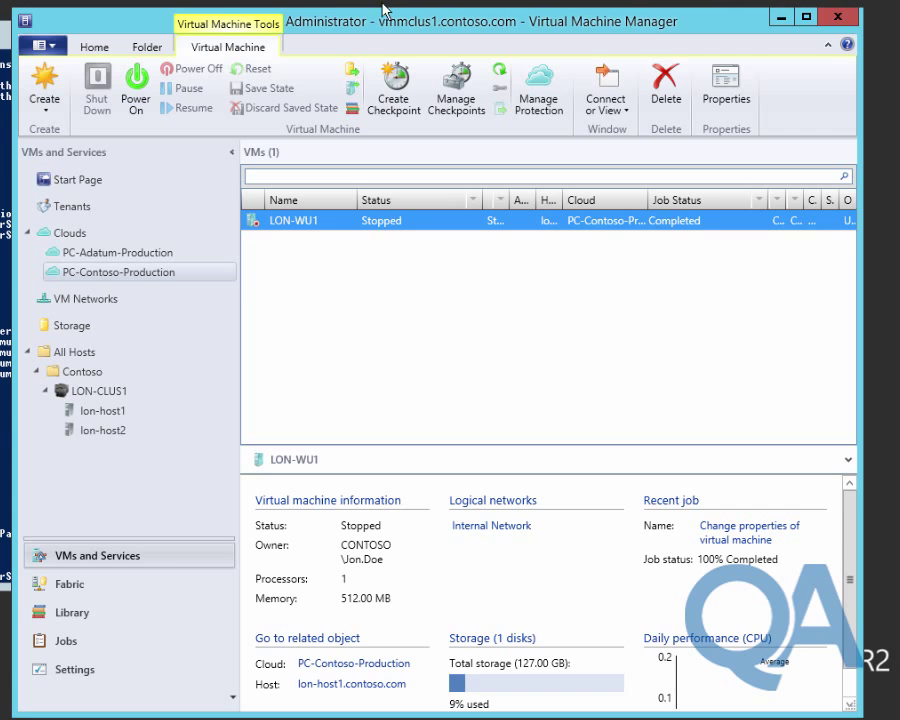
# Step: Minimize the console and launch Virtual Machine Manager as a different user, entering the role member's user name and account password
pyautogui.click(782, 16)
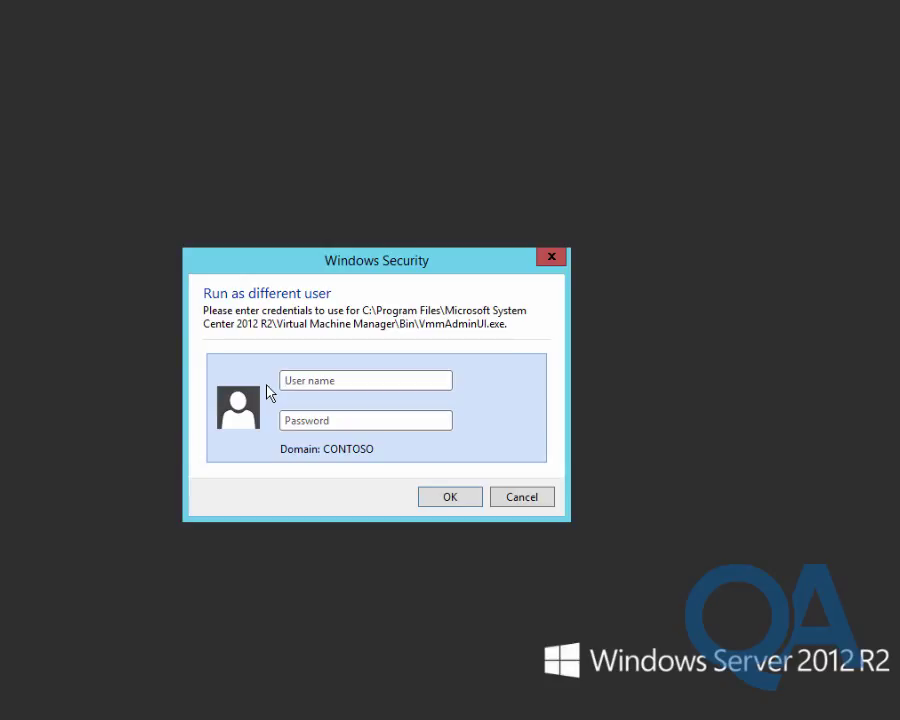
pyautogui.write('jon.doe')
pyautogui.press('Tab')
pyautogui.write('••••••••')
pyautogui.click(467, 498)
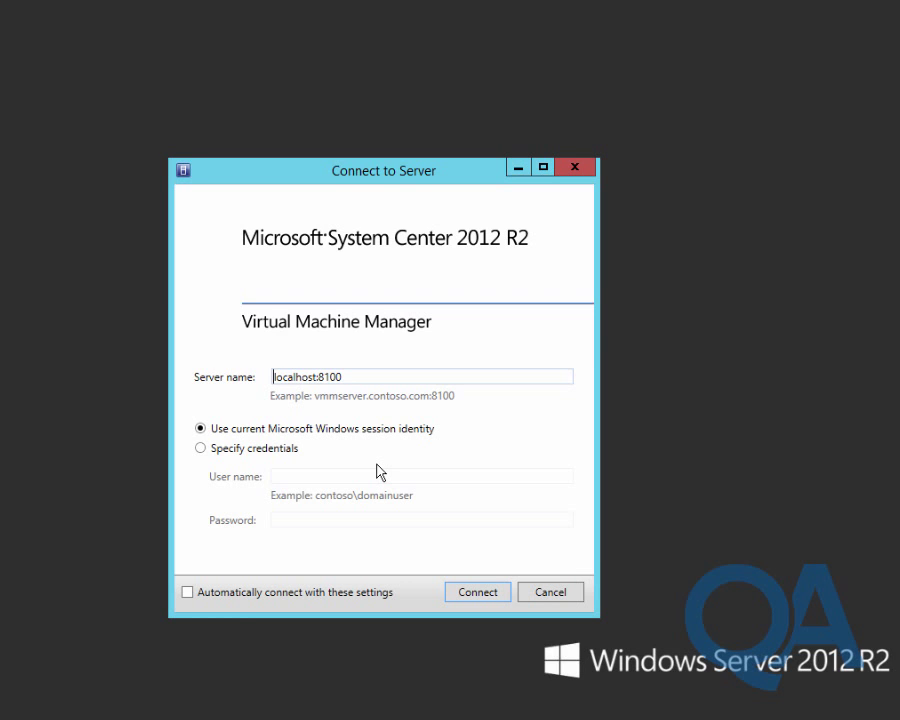
# Step: Connect to the VMMClus1 server with the current Windows session identity and dismiss the console add-in errors
pyautogui.press('Delete')
pyautogui.press('Delete')
pyautogui.press('Delete')
pyautogui.press('Delete')
pyautogui.press('Delete')
pyautogui.press('Delete')
pyautogui.press('Delete')
pyautogui.press('Delete')
pyautogui.press('Delete')
pyautogui.press('Delete')
pyautogui.write('VMMClus1')
pyautogui.click(497, 598)
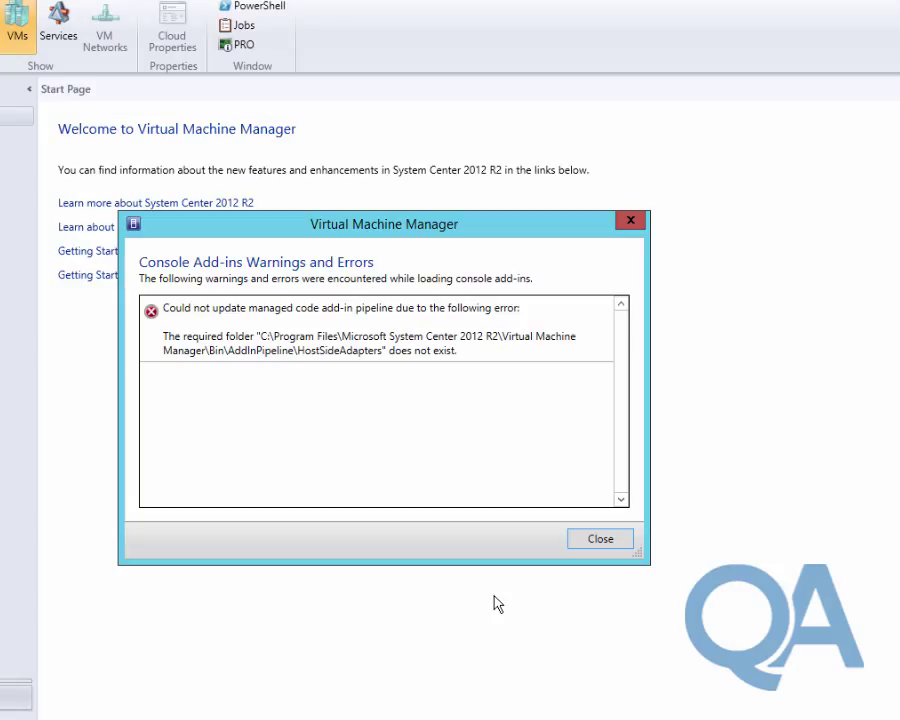
pyautogui.click(604, 541)
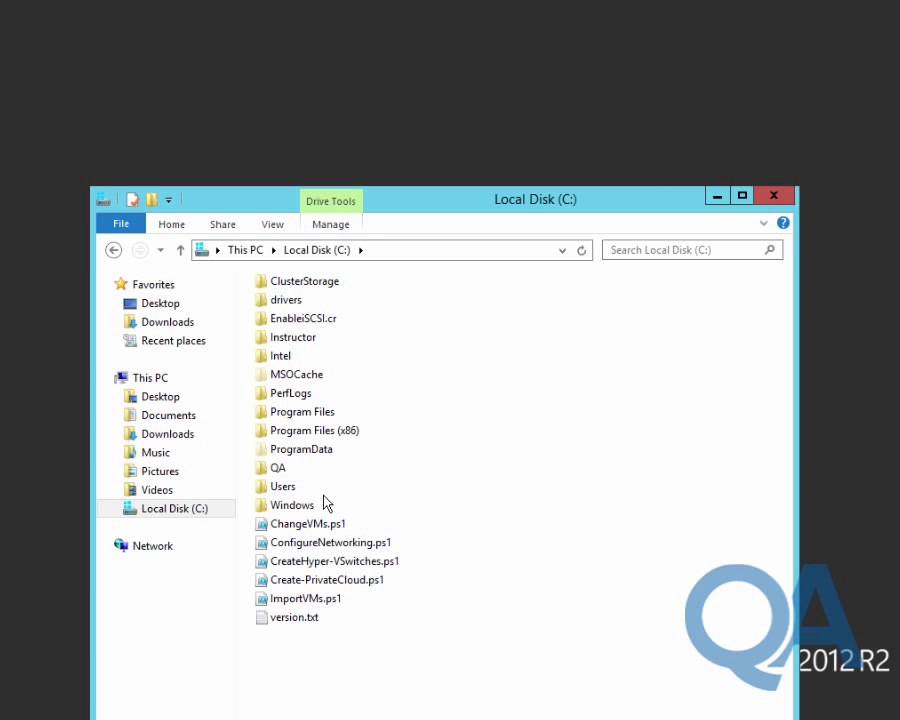
# Step: In File Explorer, browse to C:\Program Files\Microsoft System Center 2012 R2\Virtual Machine Manager\bin
pyautogui.doubleClick(316, 410)
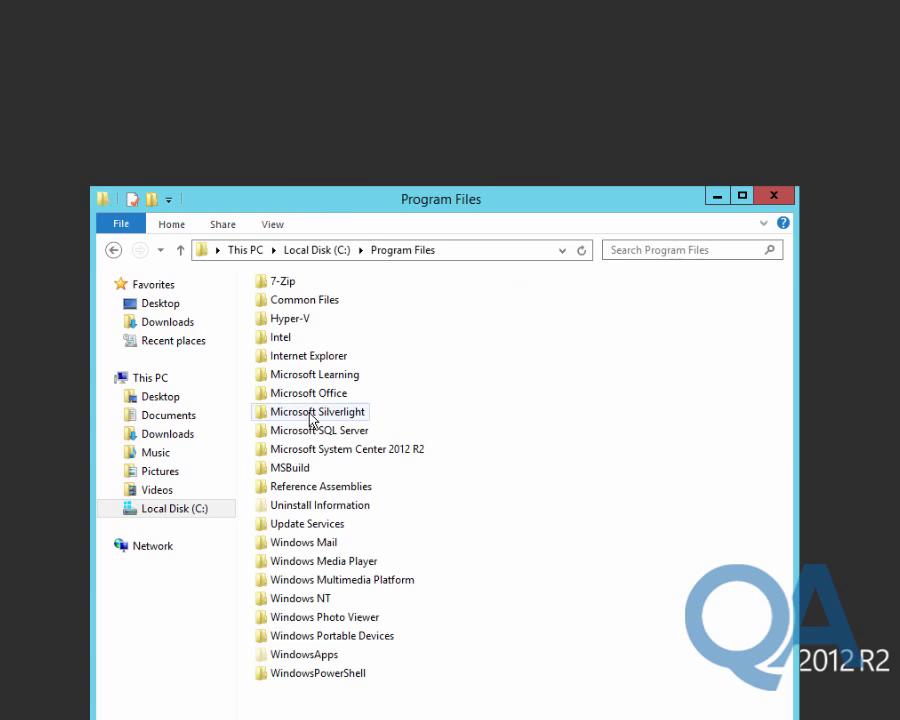
pyautogui.doubleClick(343, 452)
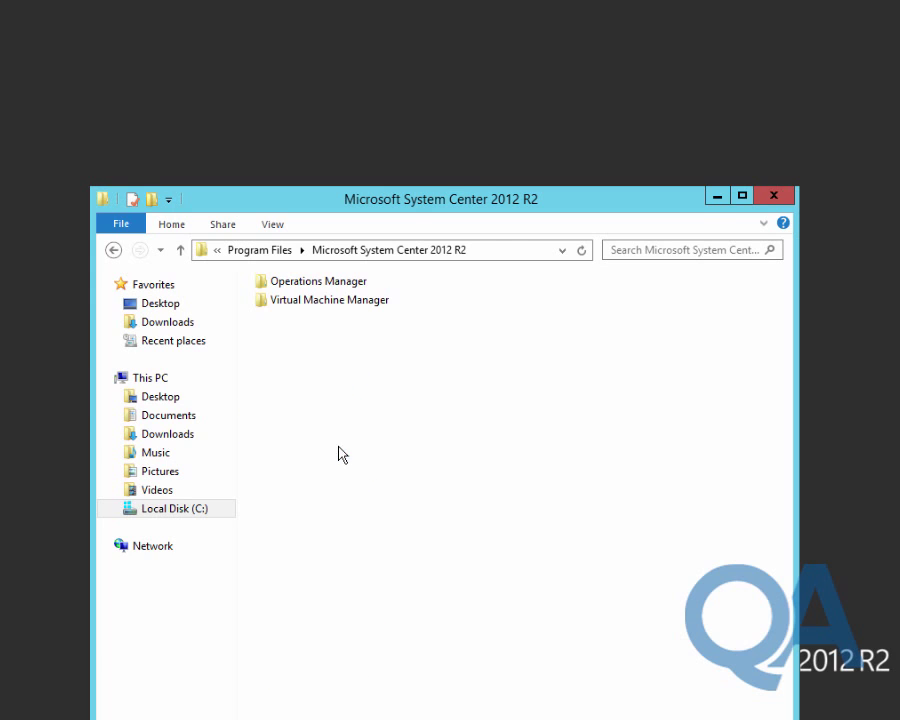
pyautogui.click(308, 307)
pyautogui.doubleClick(308, 307)
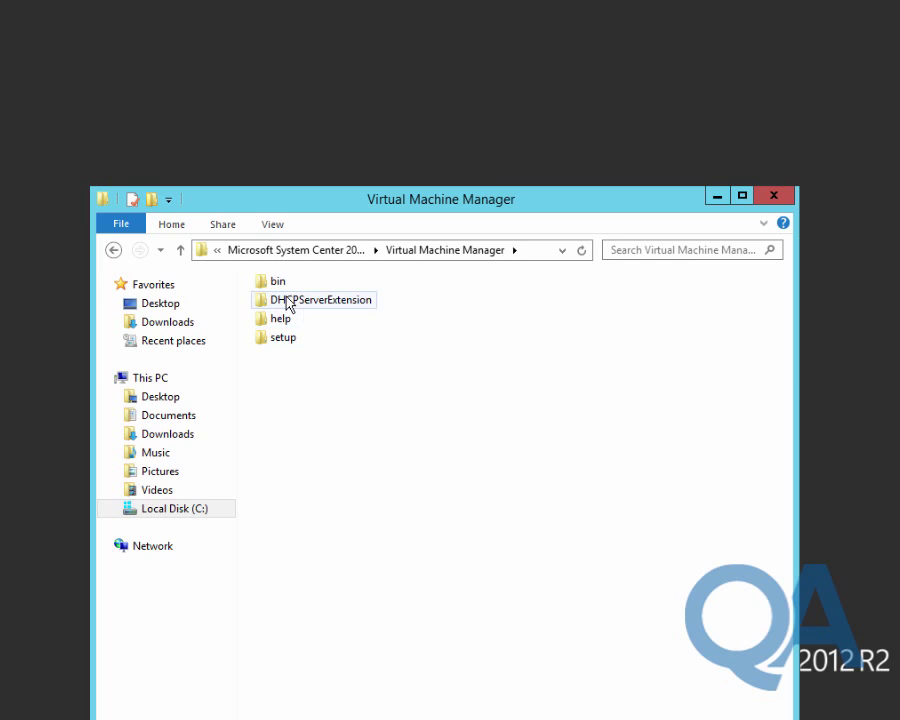
pyautogui.doubleClick(281, 289)
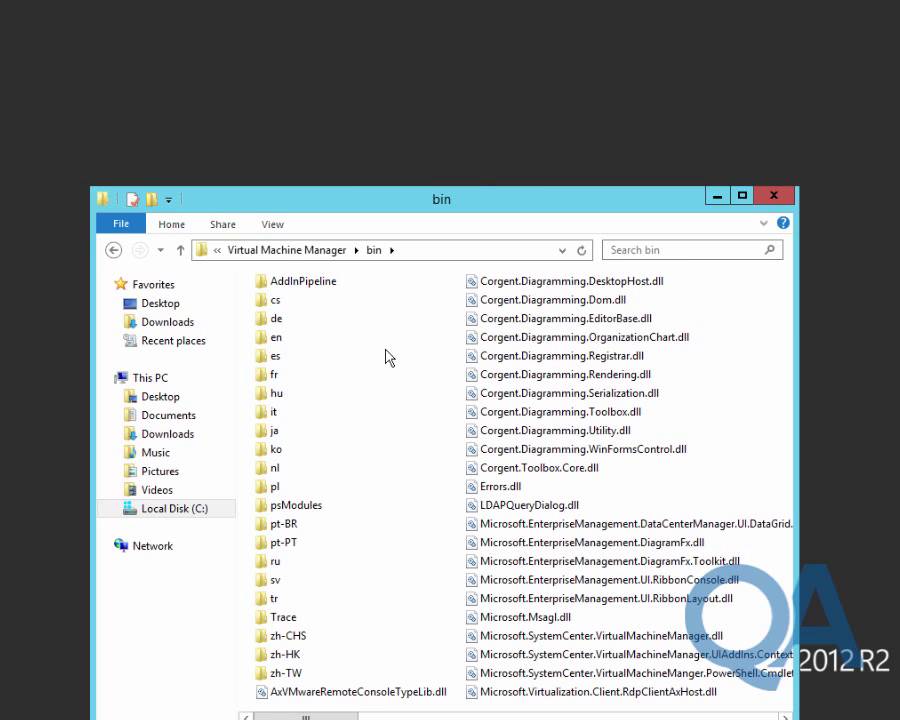
# Step: Open the security permissions of the AddInPipeline folder for editing
pyautogui.click(290, 286)
pyautogui.rightClick(290, 287)
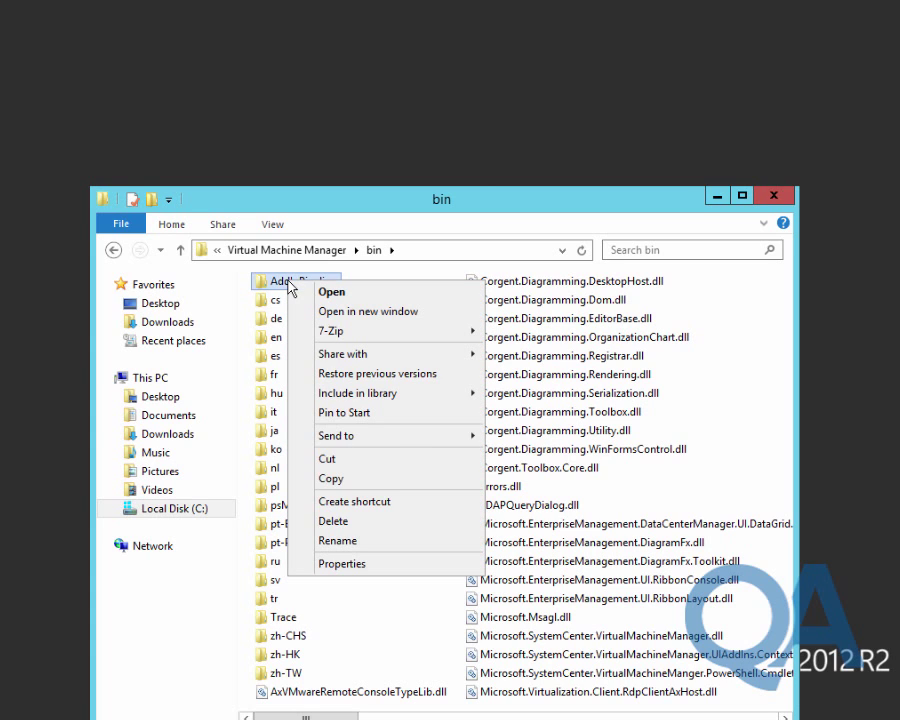
pyautogui.click(350, 564)
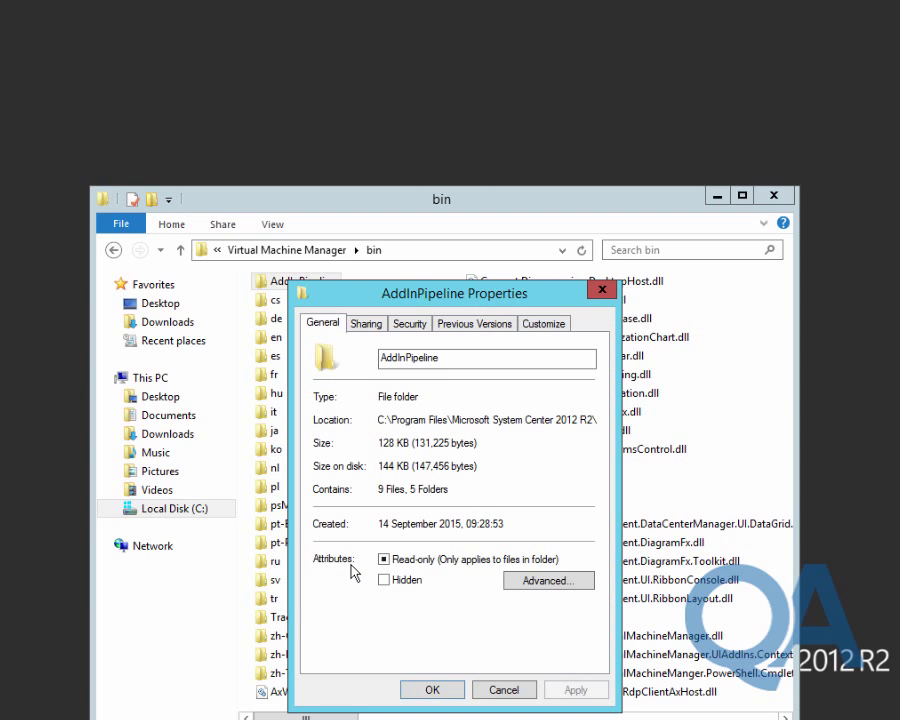
pyautogui.click(411, 323)
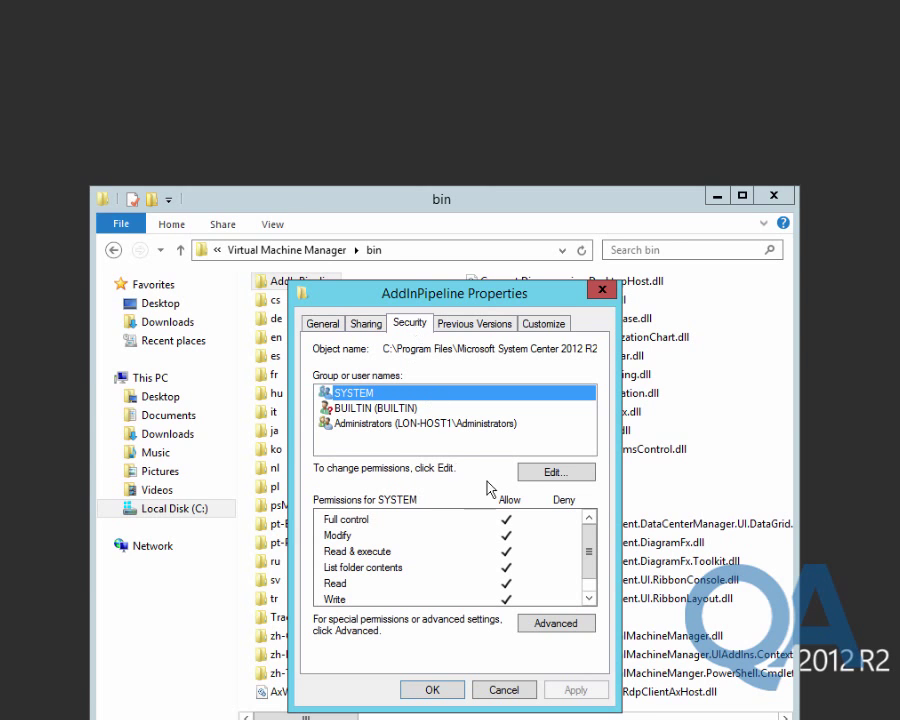
pyautogui.click(545, 474)
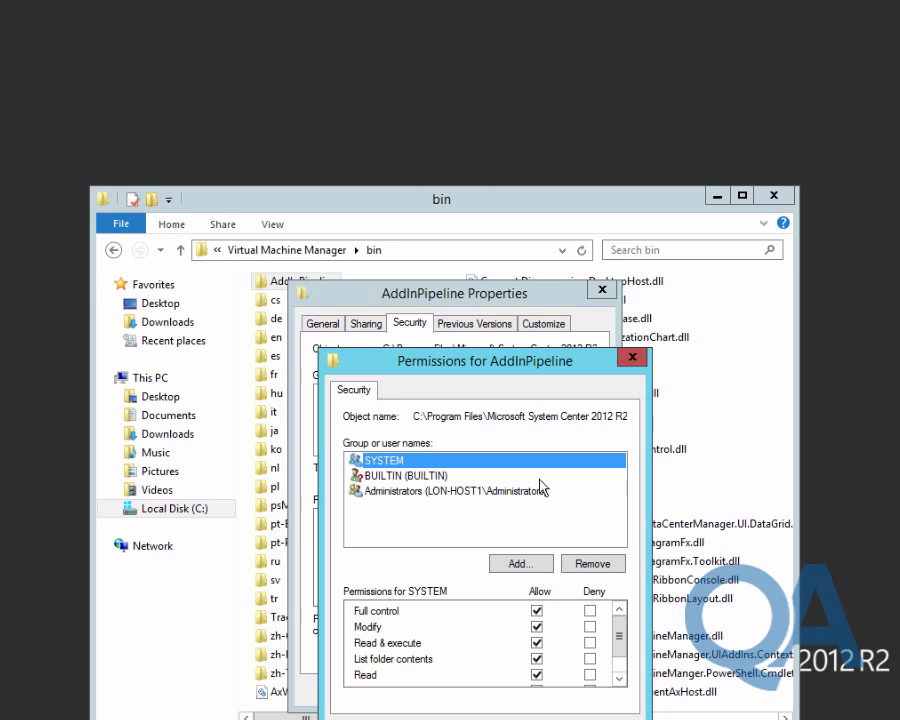
# Step: Add the CONTOSO.COM application administrator's user account to the AddInPipeline permissions, allow it Full control, and save the folder properties
pyautogui.click(519, 565)
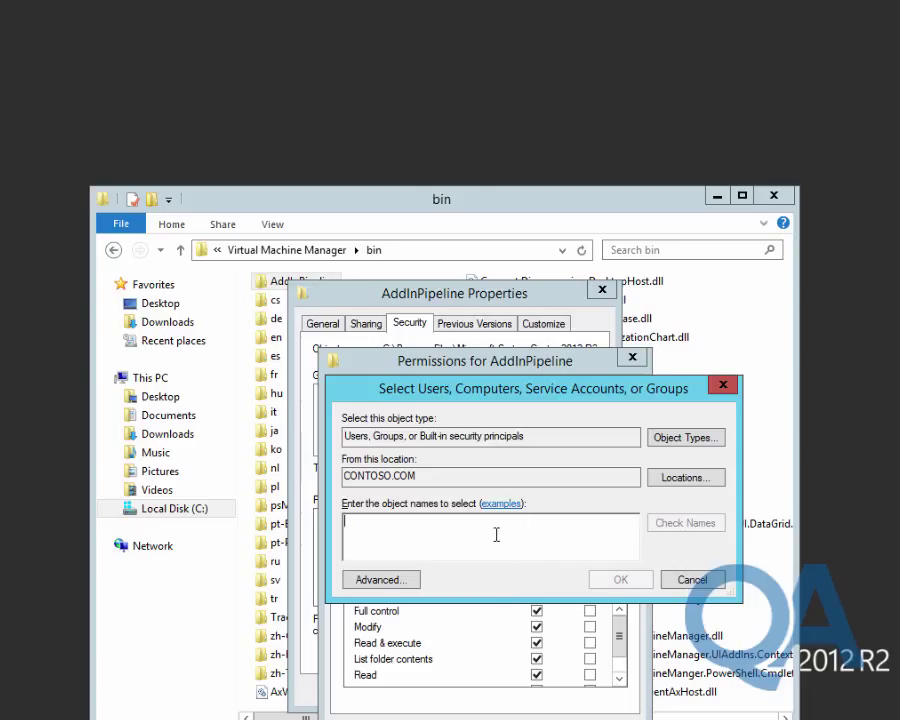
pyautogui.write('jon')
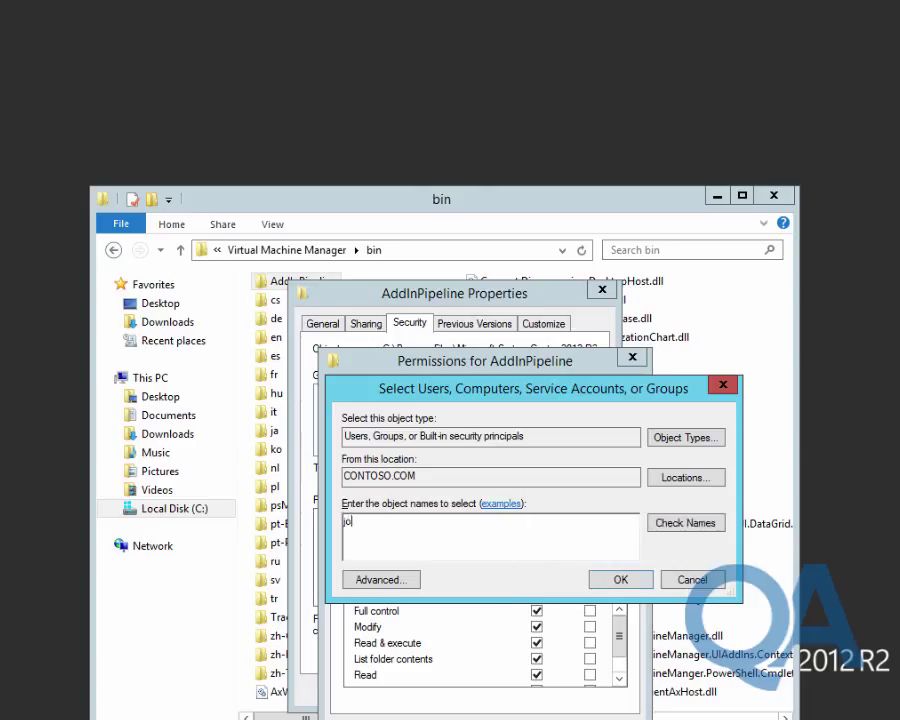
pyautogui.click(686, 524)
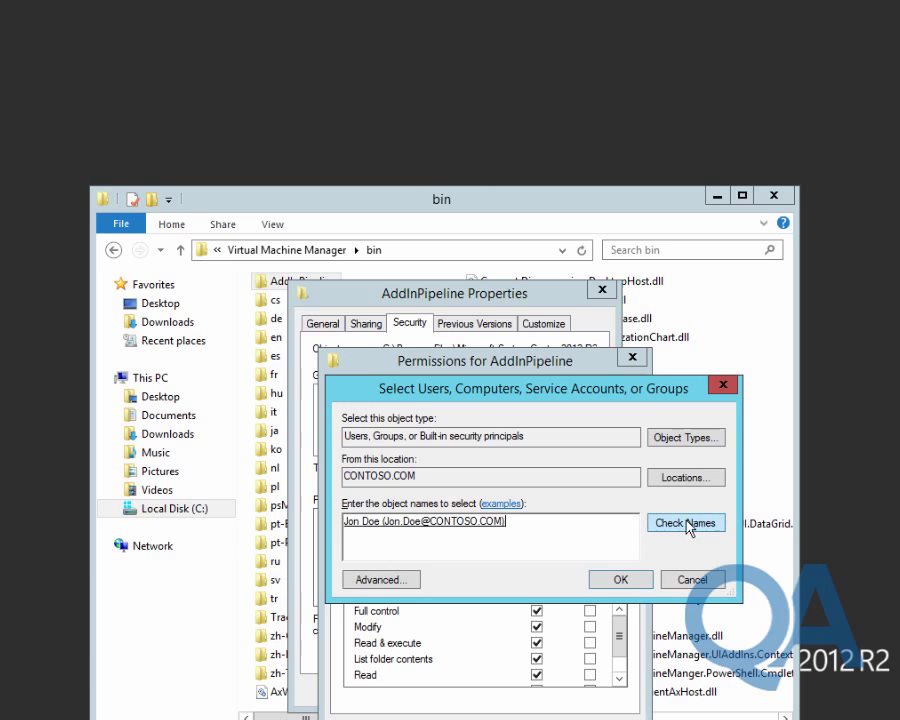
pyautogui.click(620, 580)
pyautogui.click(537, 611)
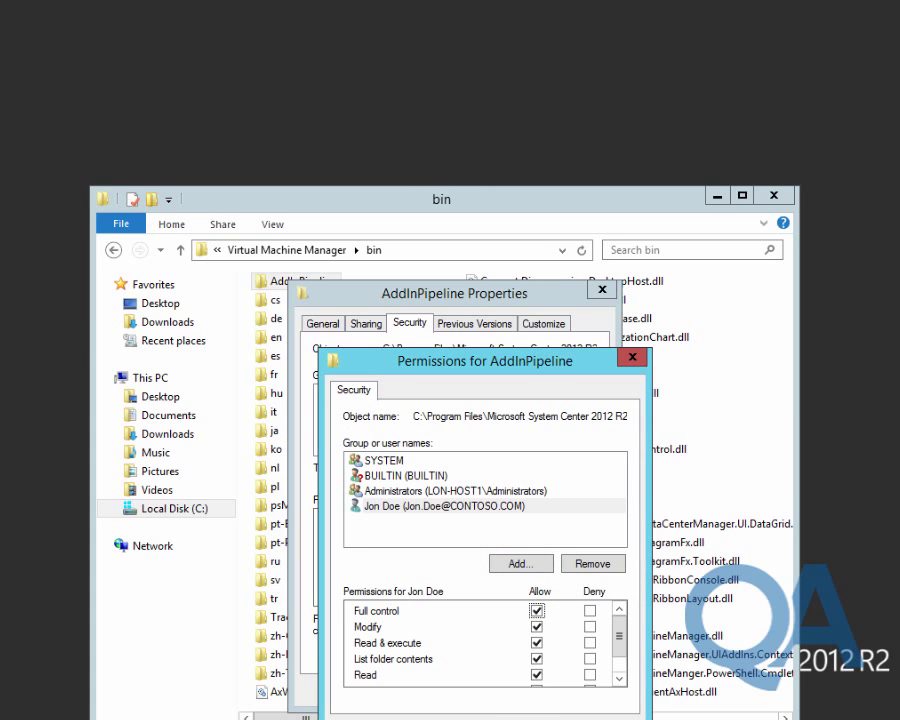
pyautogui.press('Return')
pyautogui.click(438, 692)
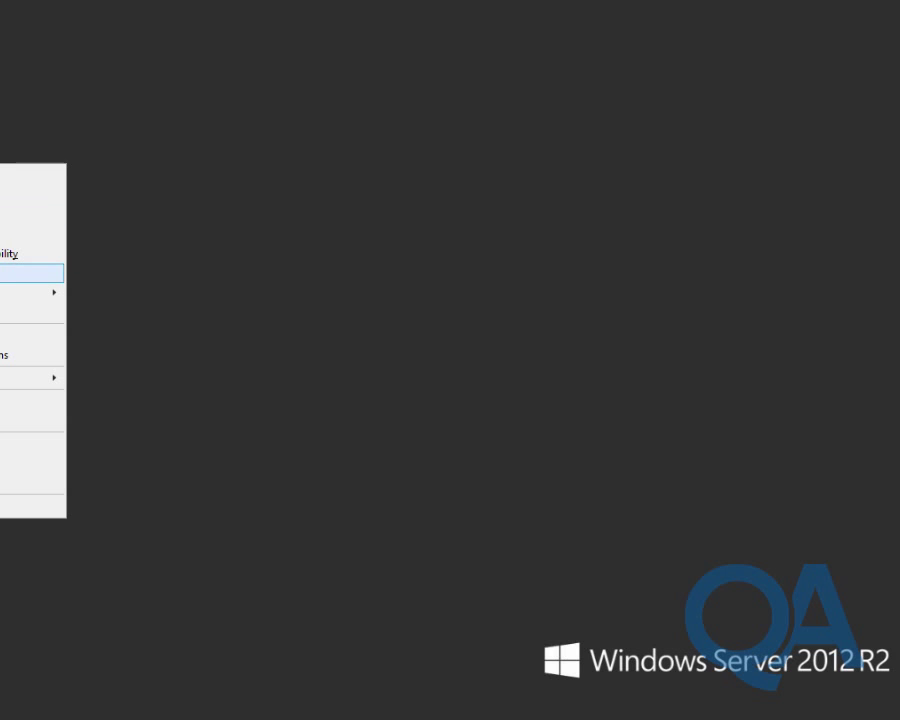
# Step: Run the Virtual Machine Manager console as a different user with the application administrator's user name and password, and connect to vmmclus1:8100
pyautogui.click(30, 272)
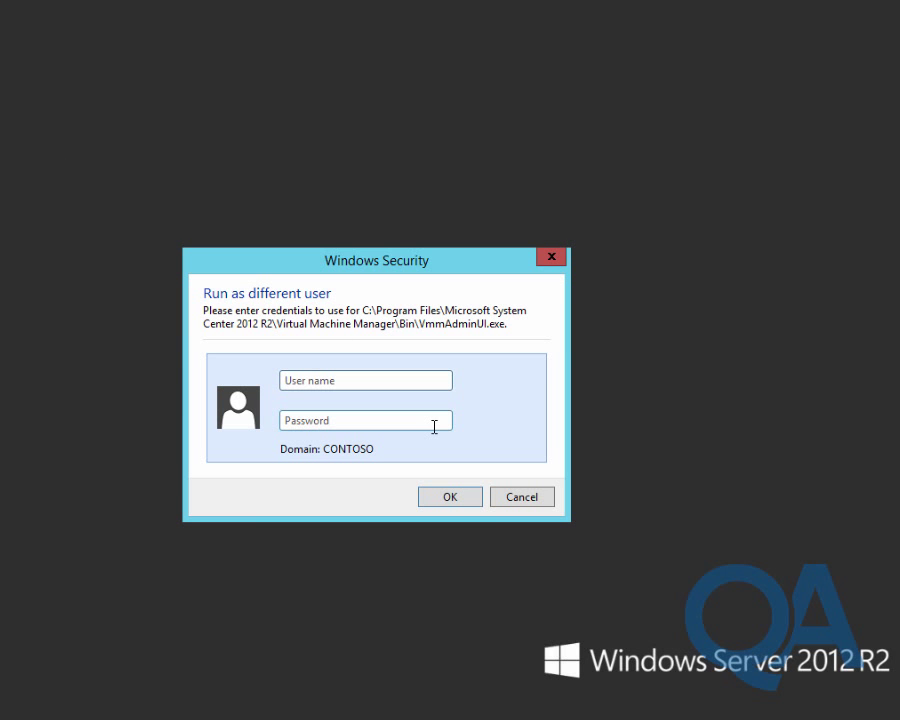
pyautogui.write('jon.doe')
pyautogui.press('Tab')
pyautogui.write('•••••••')
pyautogui.press('Return')
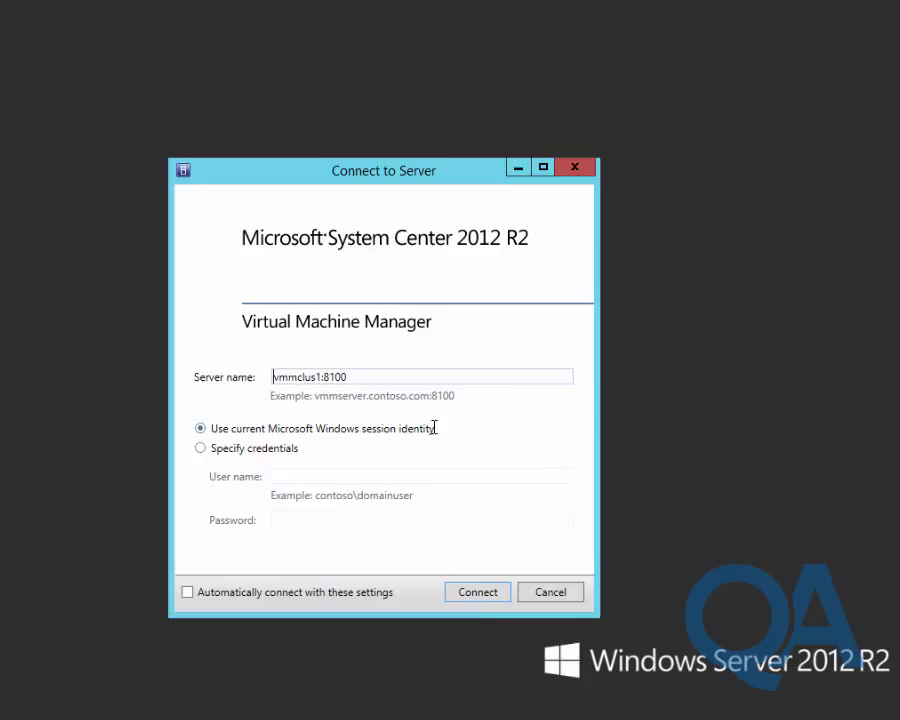
pyautogui.click(479, 594)
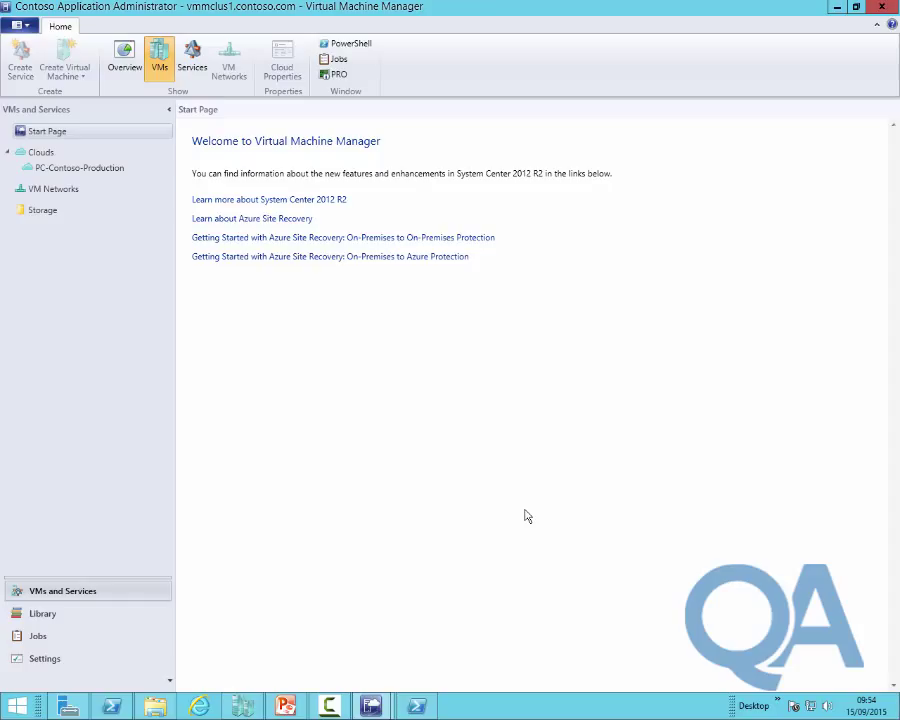
# Step: Power on the LON-WU1 virtual machine in the PC-Contoso-Production cloud and check which actions are available for it
pyautogui.click(44, 168)
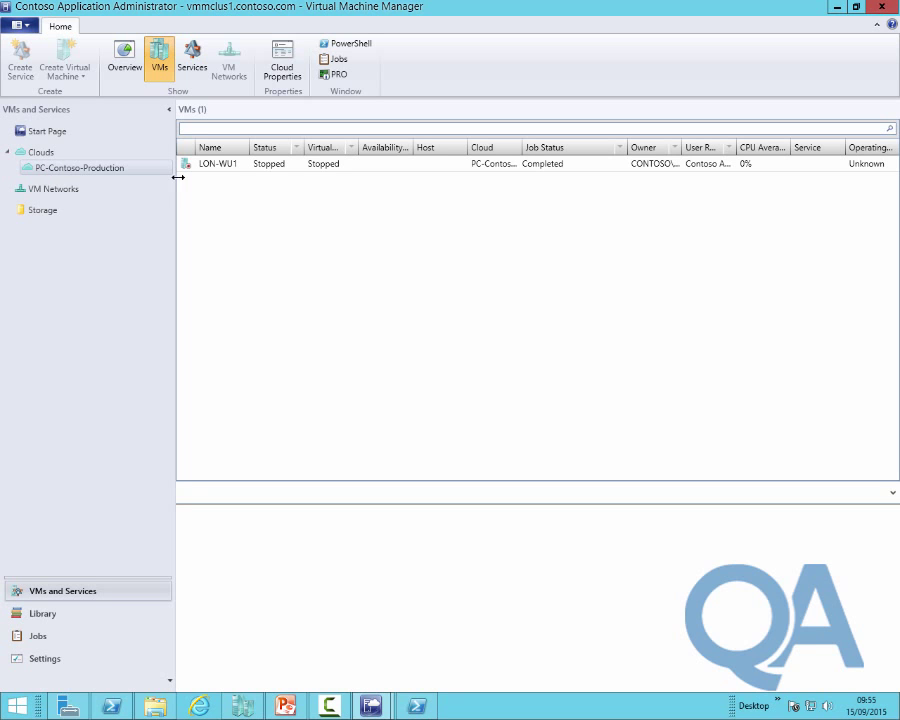
pyautogui.rightClick(249, 165)
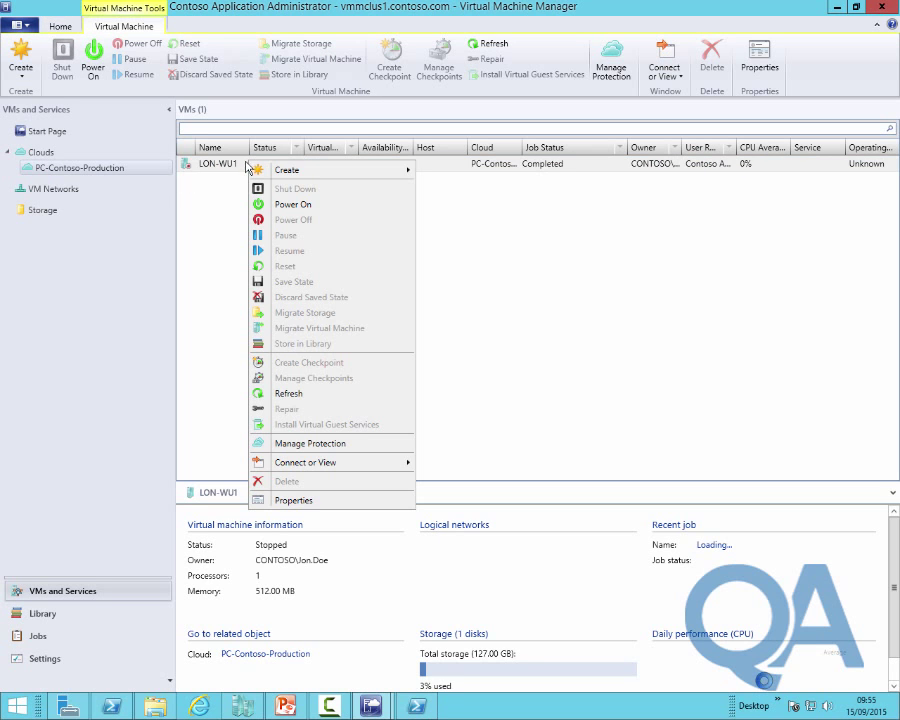
pyautogui.click(294, 205)
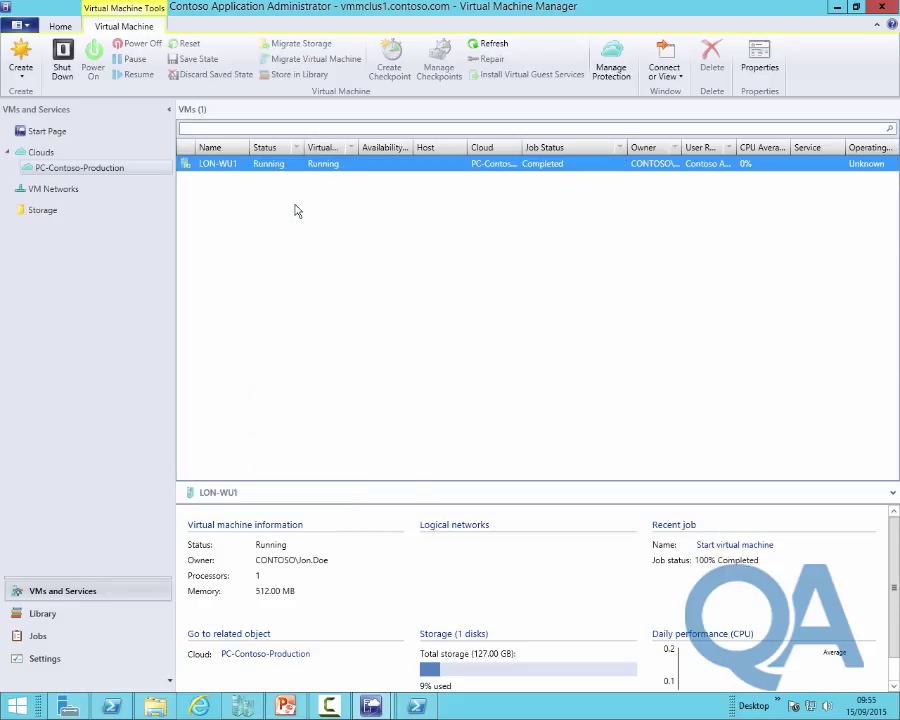
pyautogui.rightClick(240, 173)
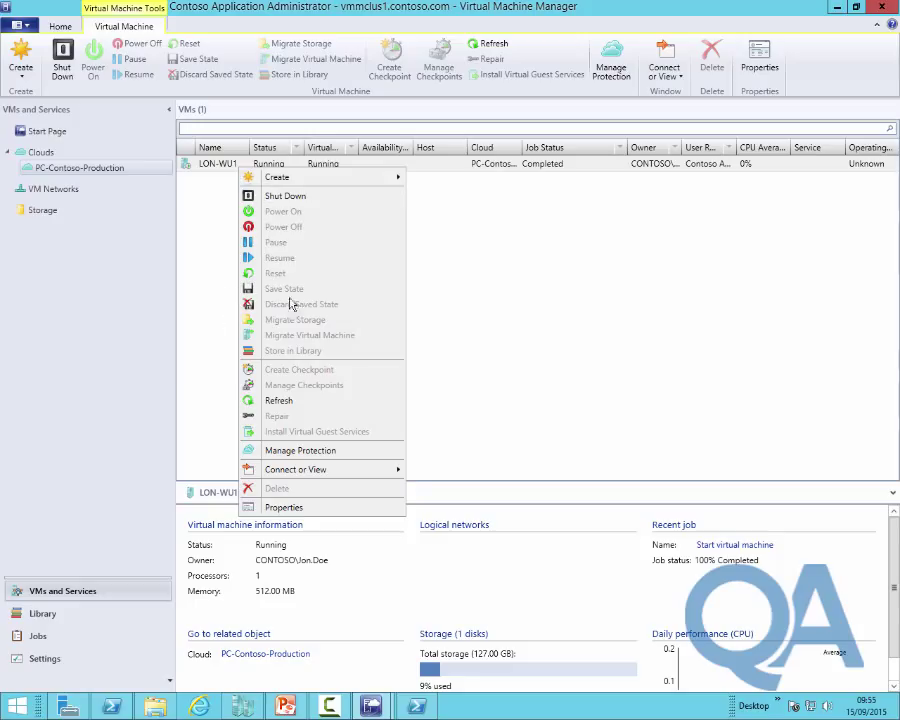
pyautogui.click(208, 257)
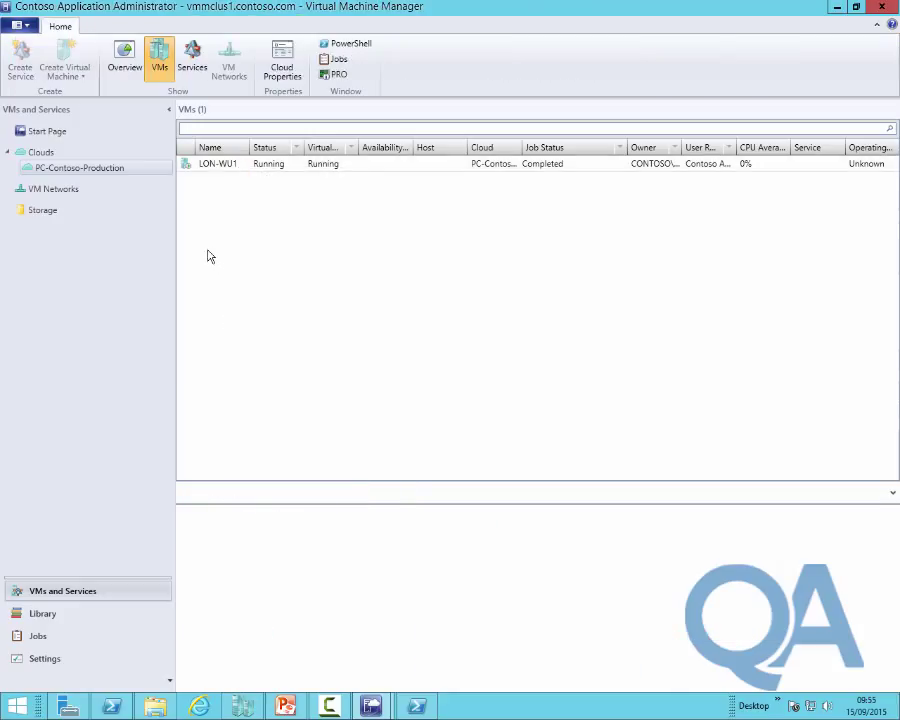